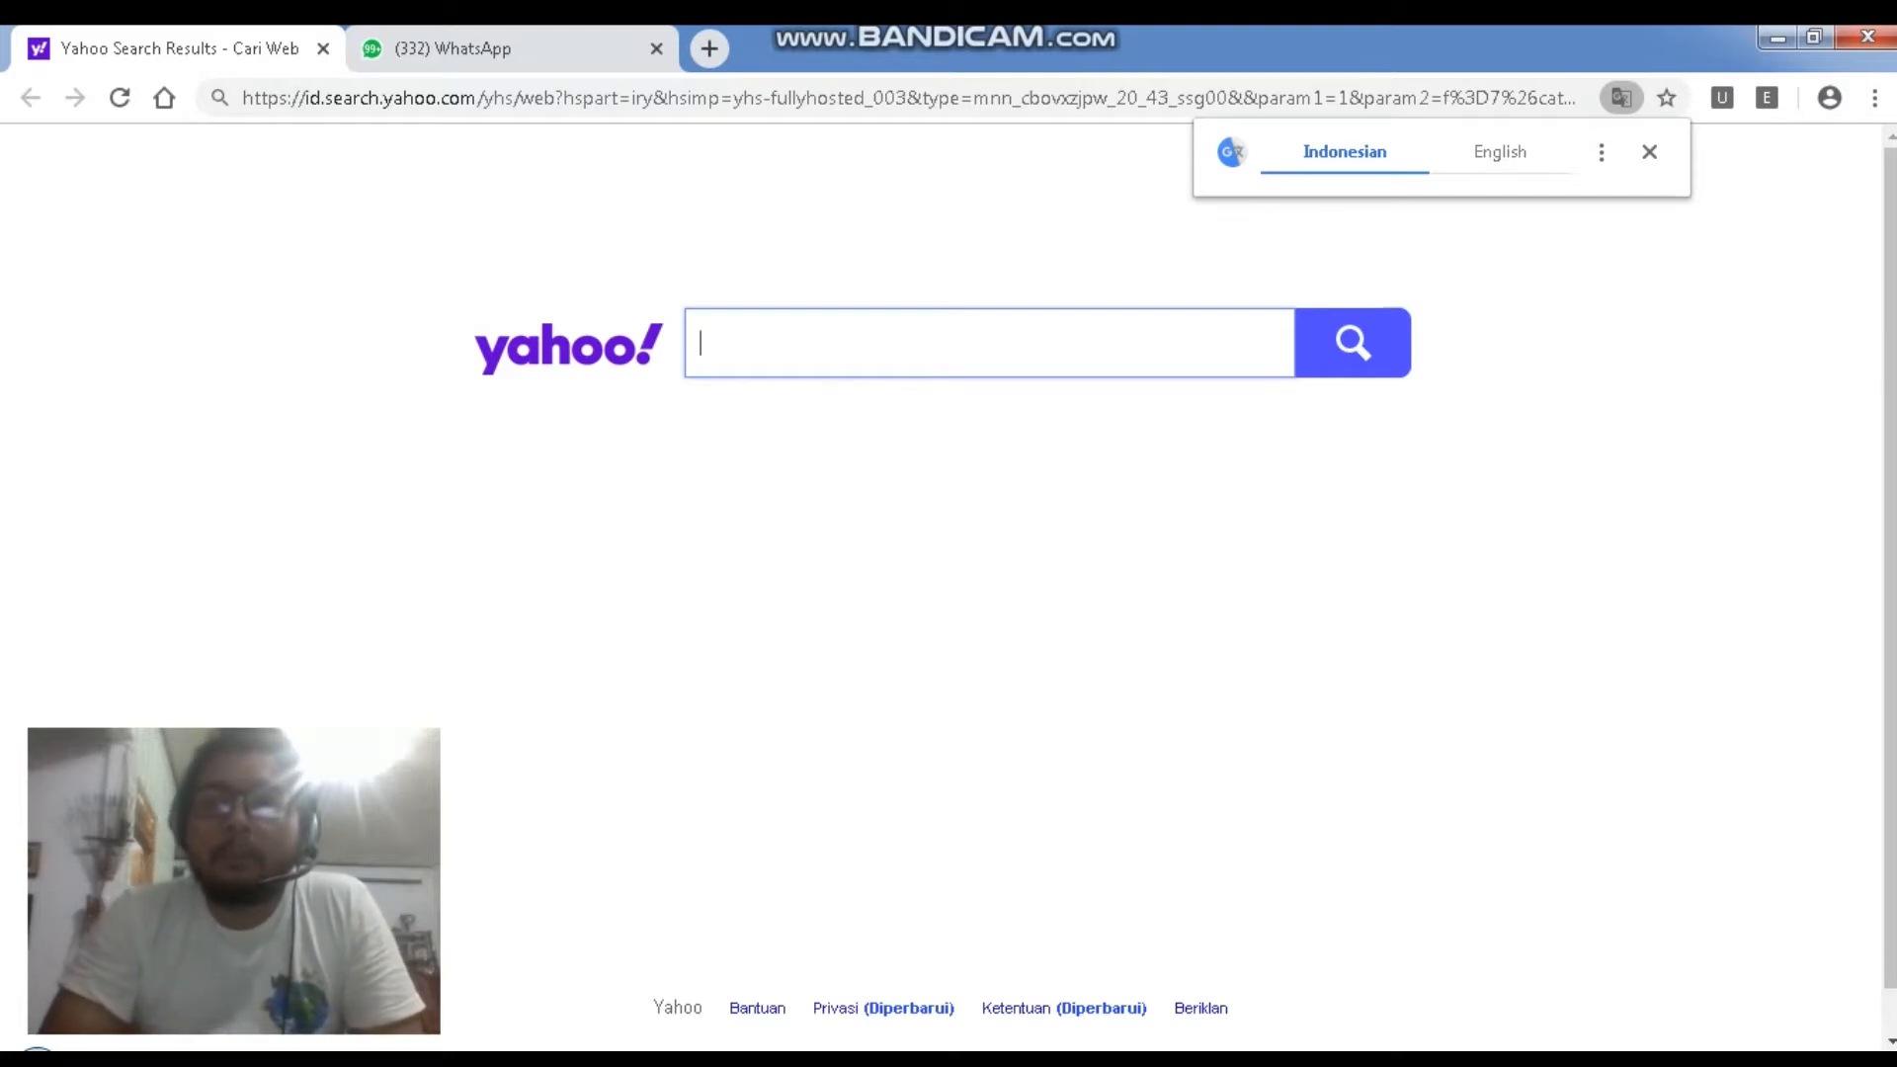
Minimize the browser and file explorer windows to clear the desktop
{"action": "left_click", "coordinate": [1777, 36]}
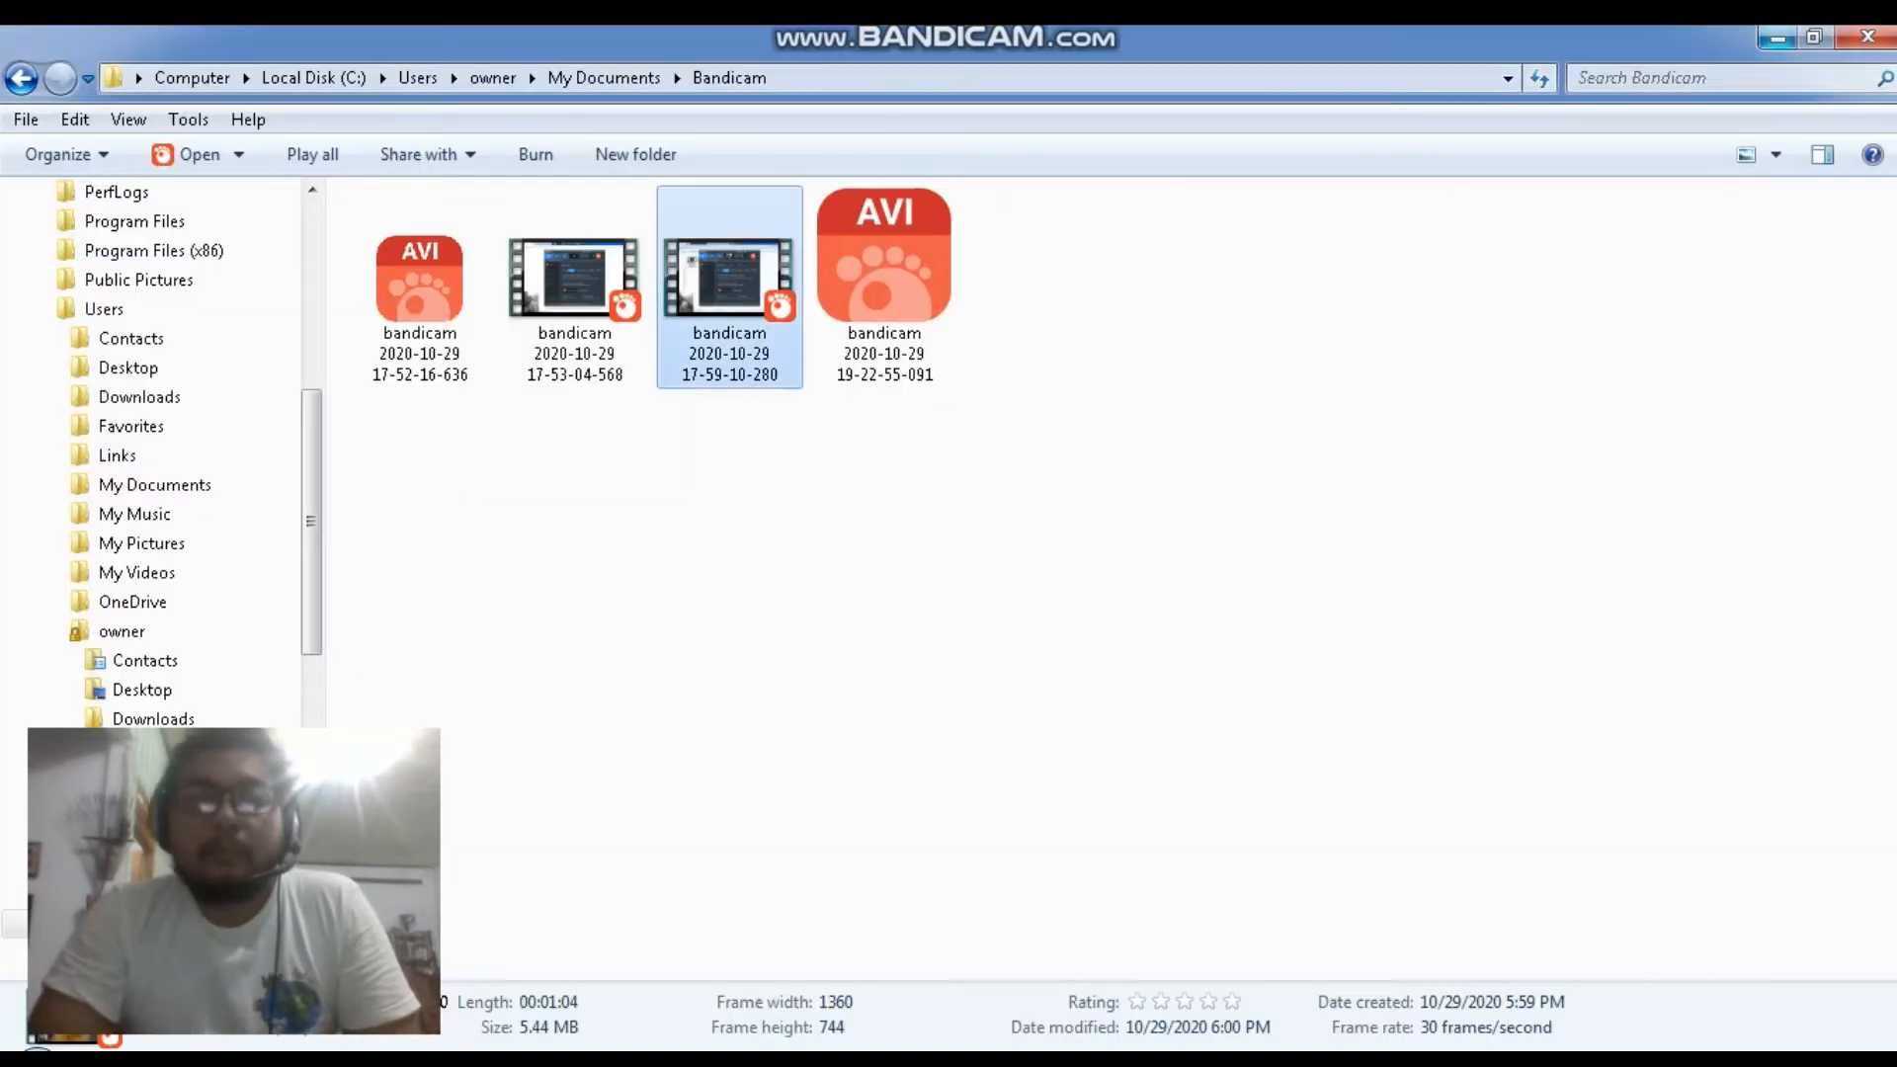
{"action": "left_click", "coordinate": [1777, 40]}
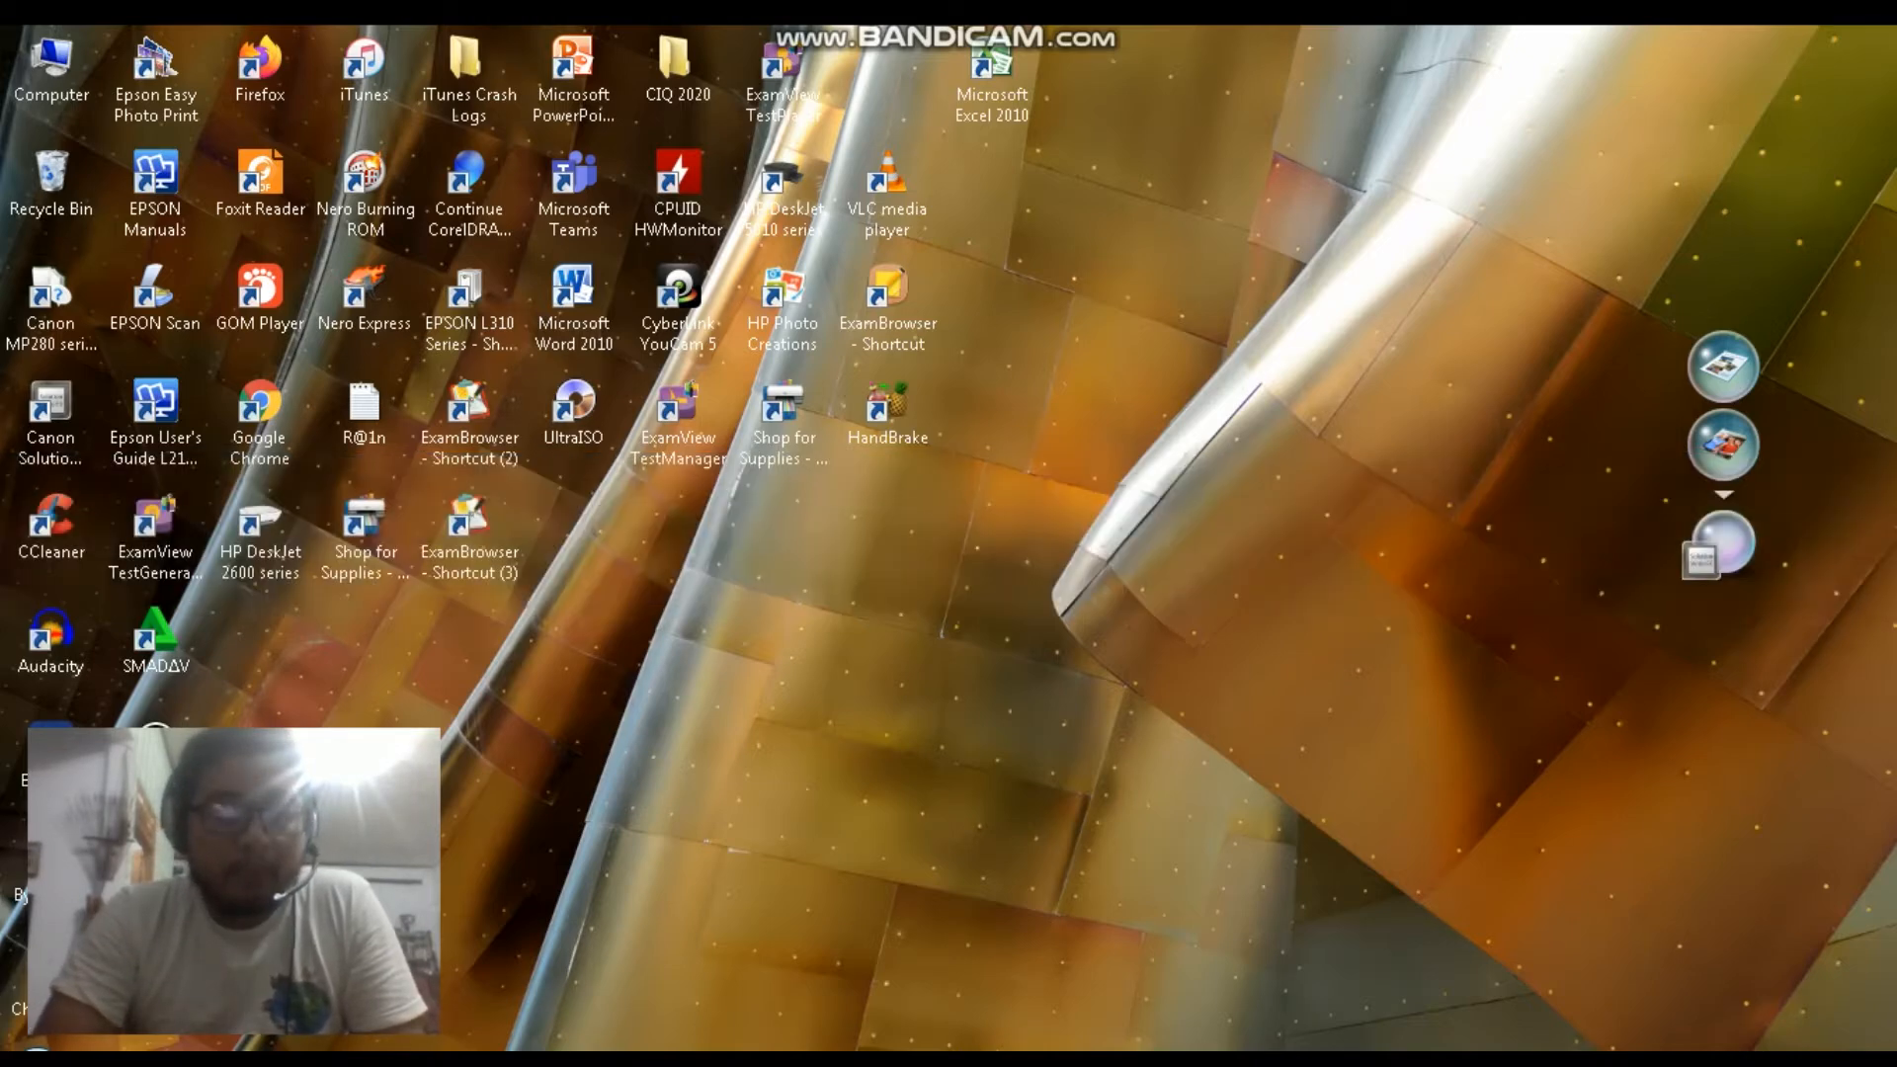
{"action": "mouse_move", "coordinate": [433, 1060]}
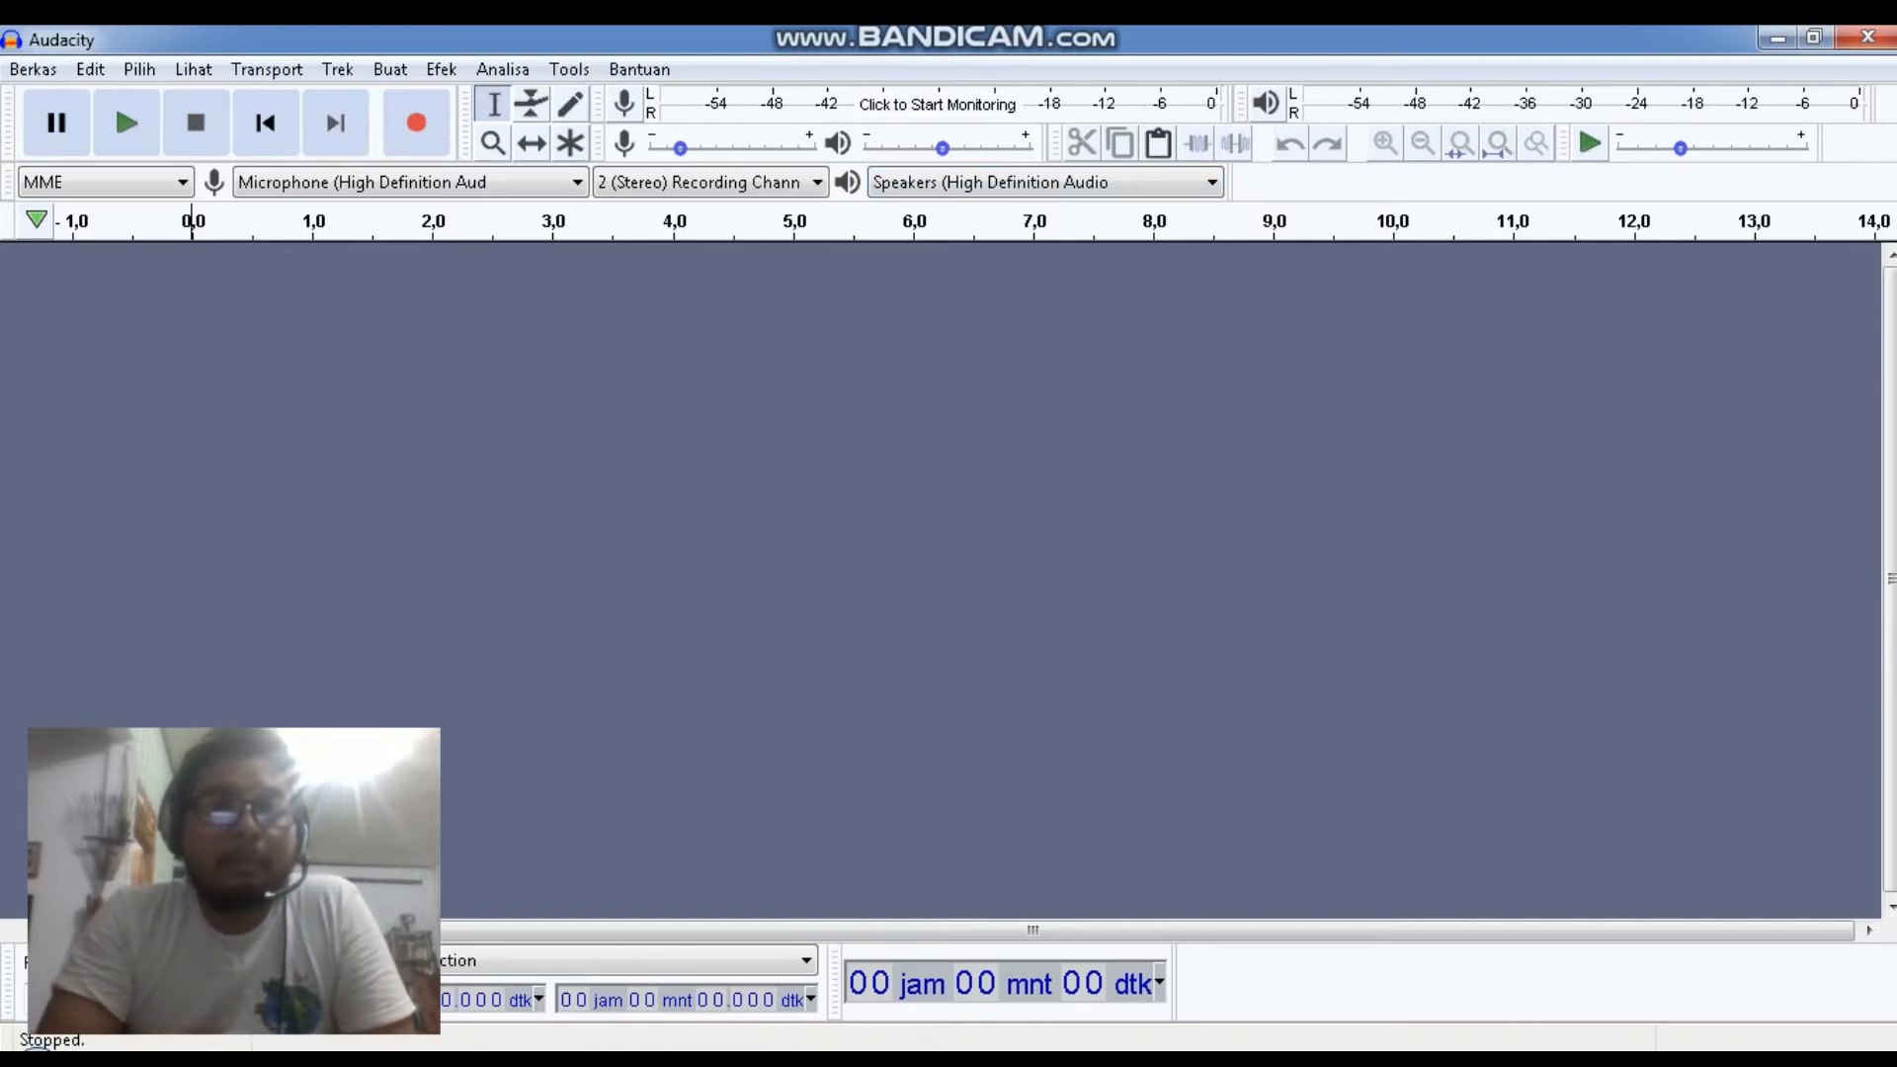
Set the recording input device to Microphone (High Definition Aud)
{"action": "left_click", "coordinate": [577, 183]}
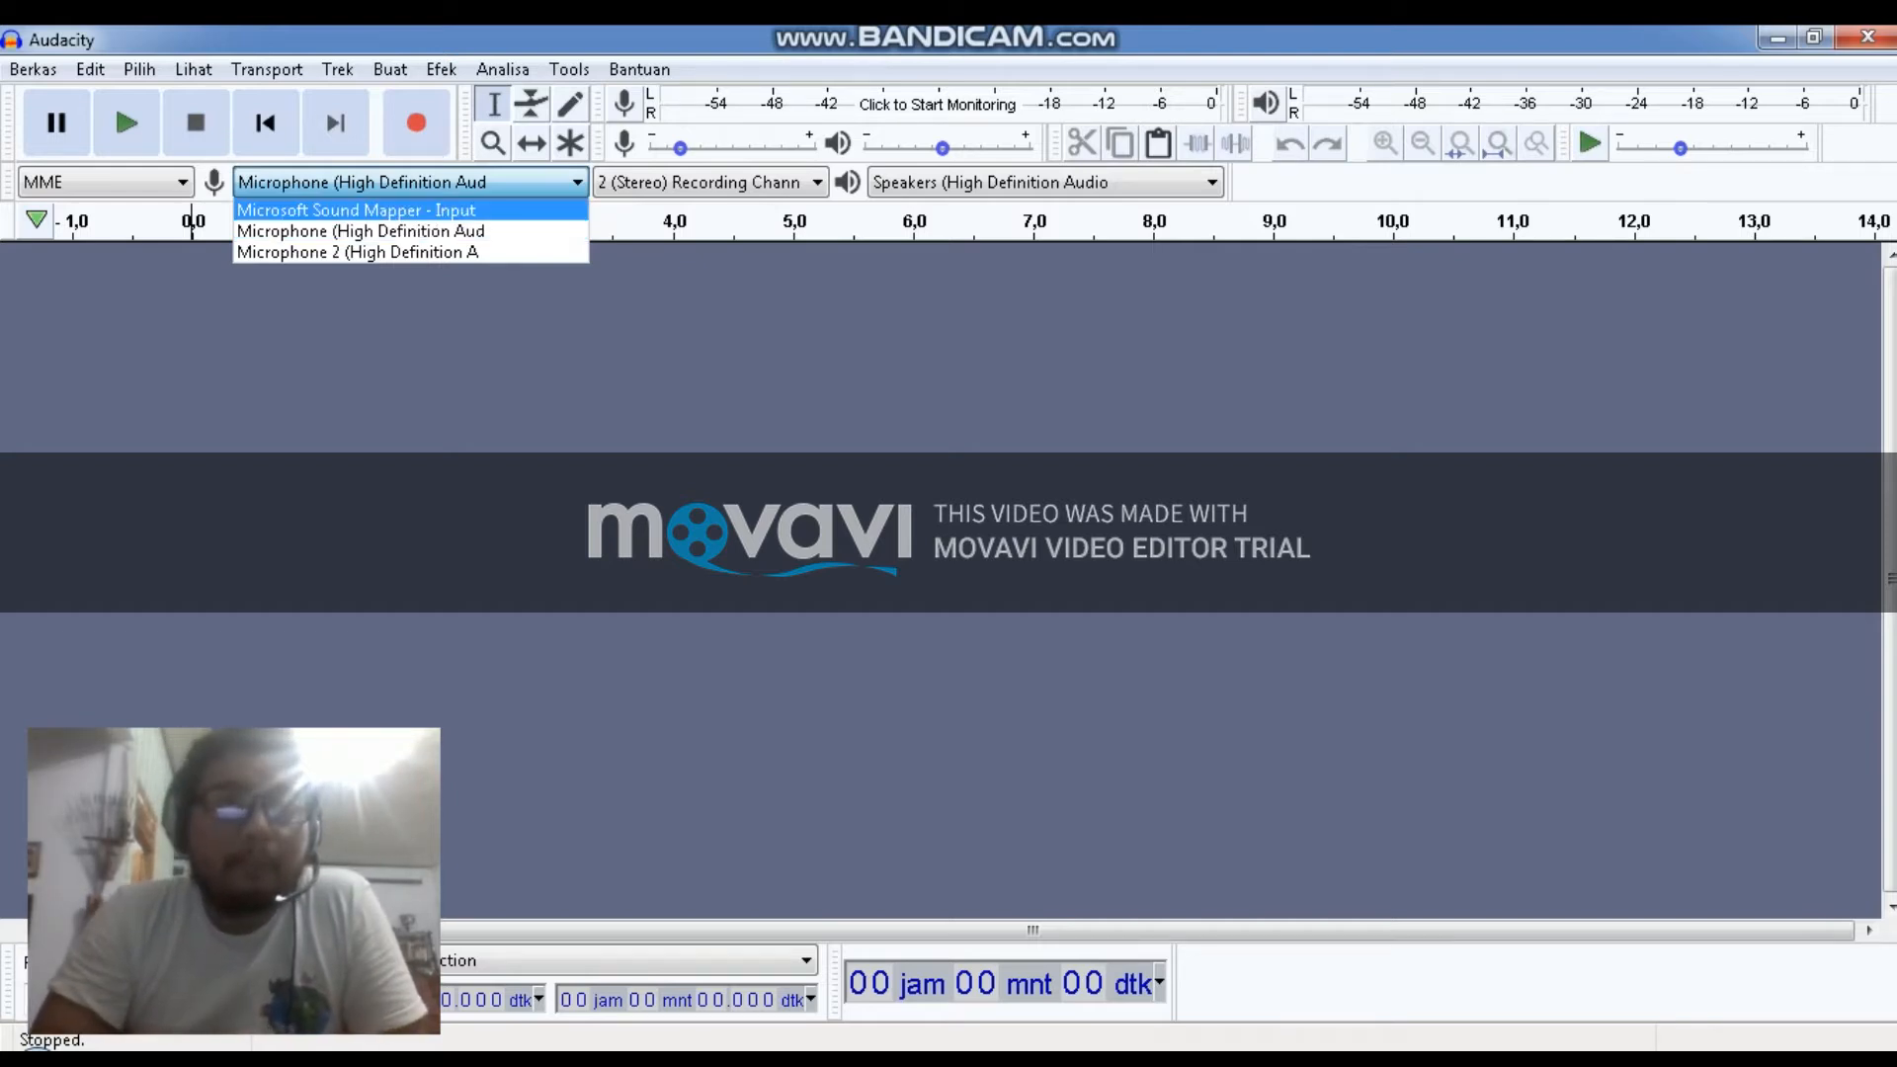
{"action": "left_click", "coordinate": [553, 232]}
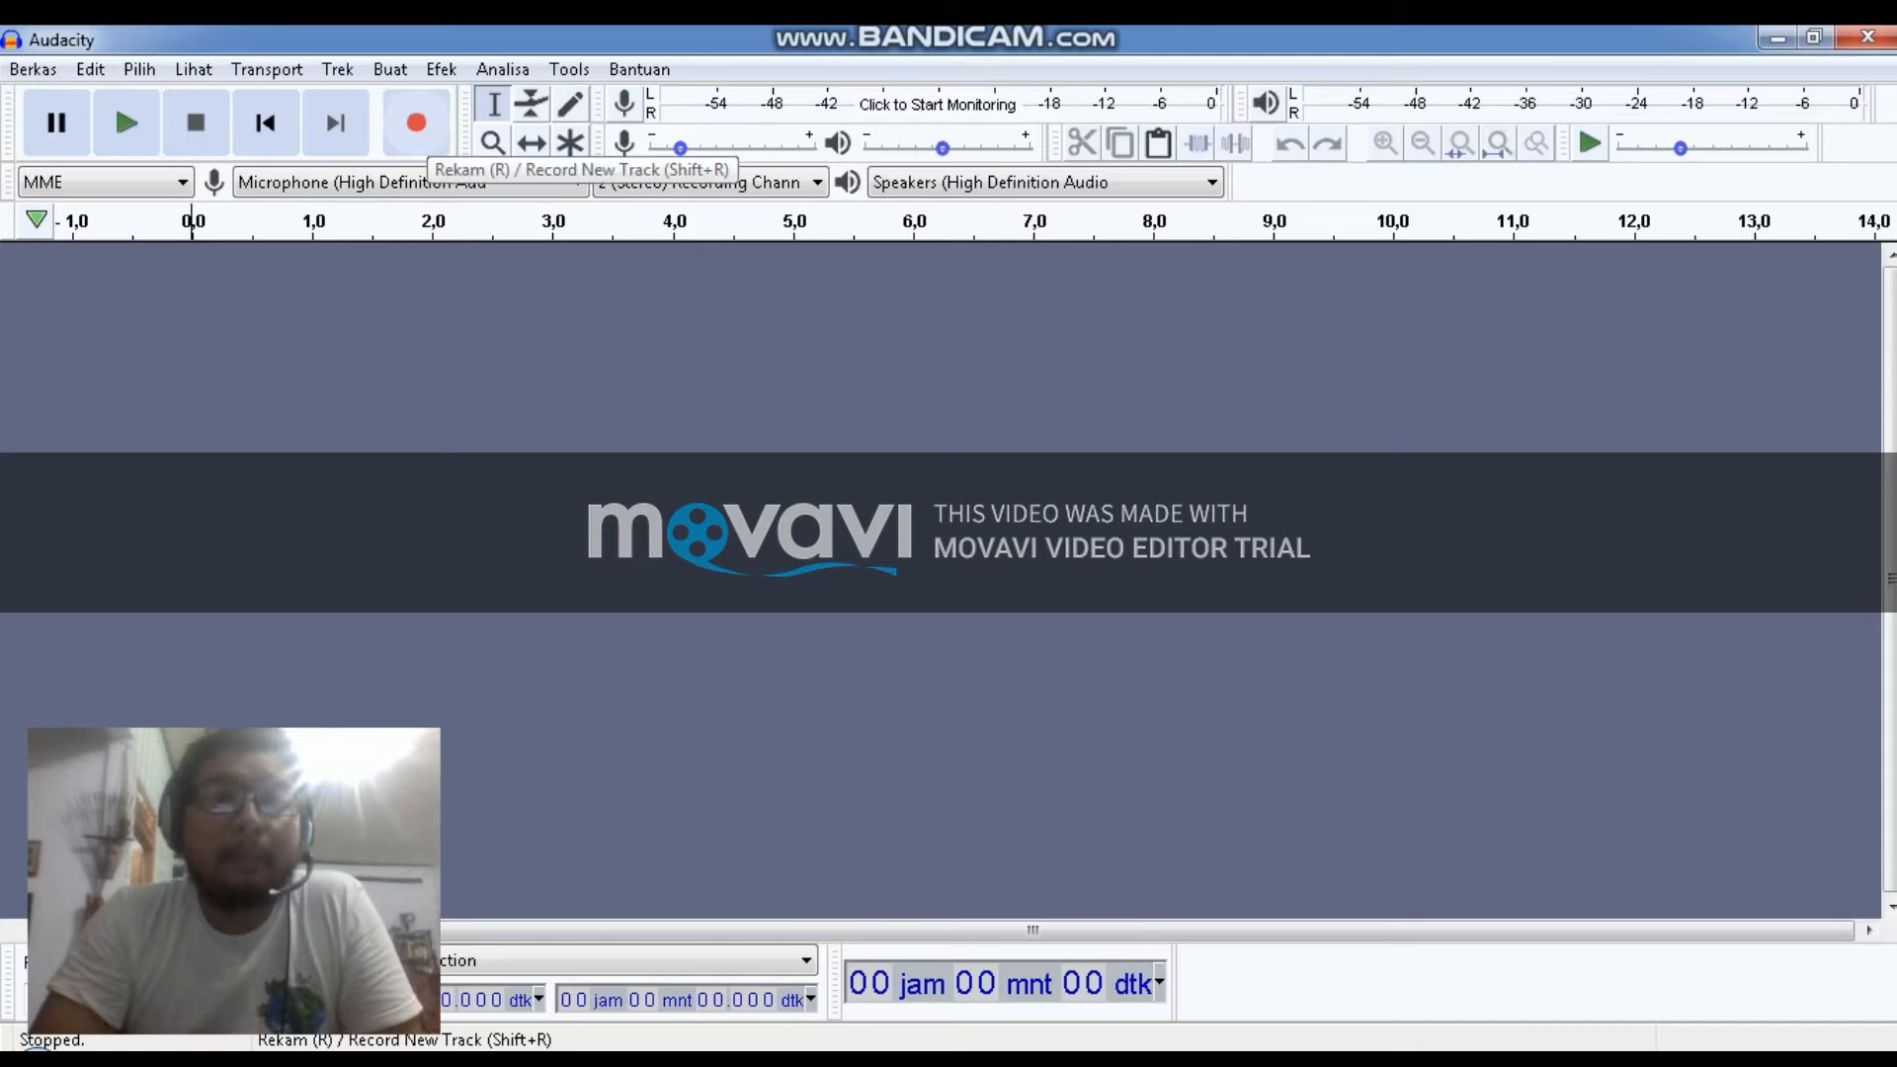
Record a new audio track from the microphone, then stop the recording
{"action": "left_click", "coordinate": [416, 129]}
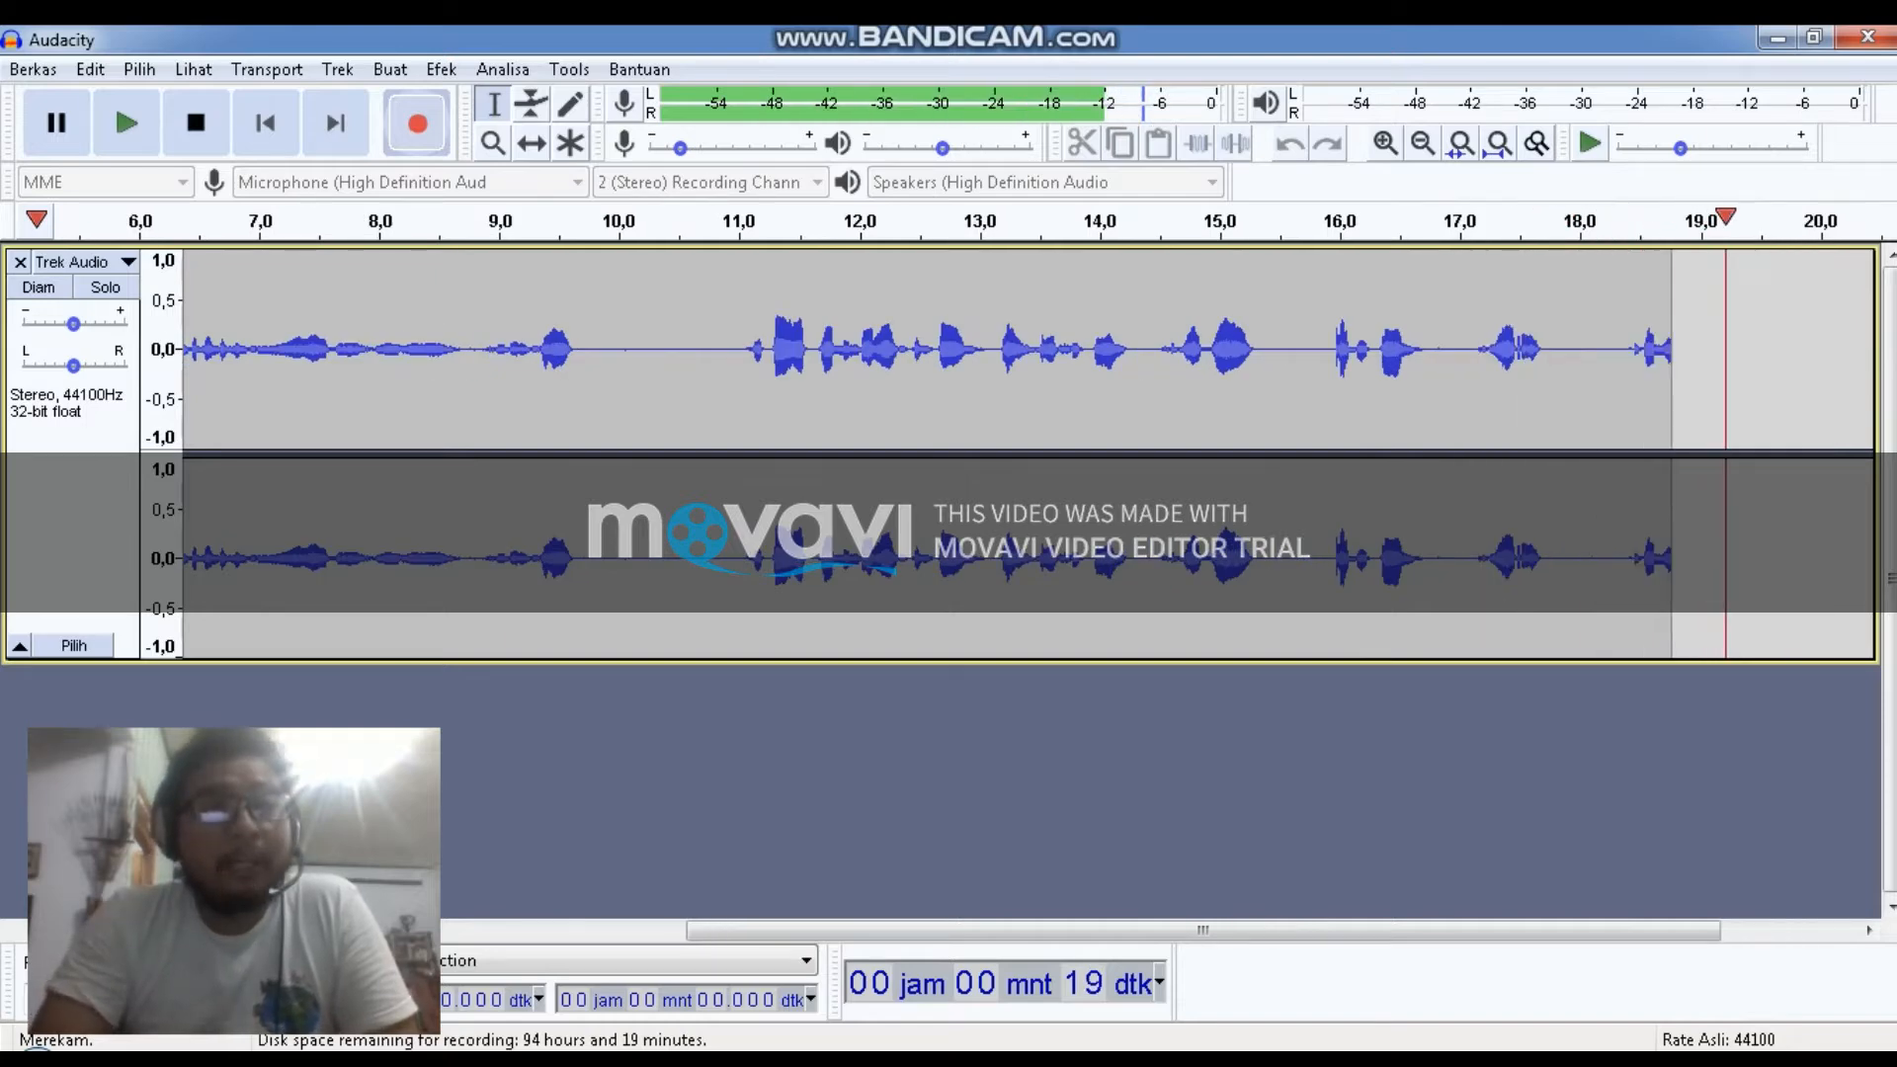
{"action": "key", "text": "space"}
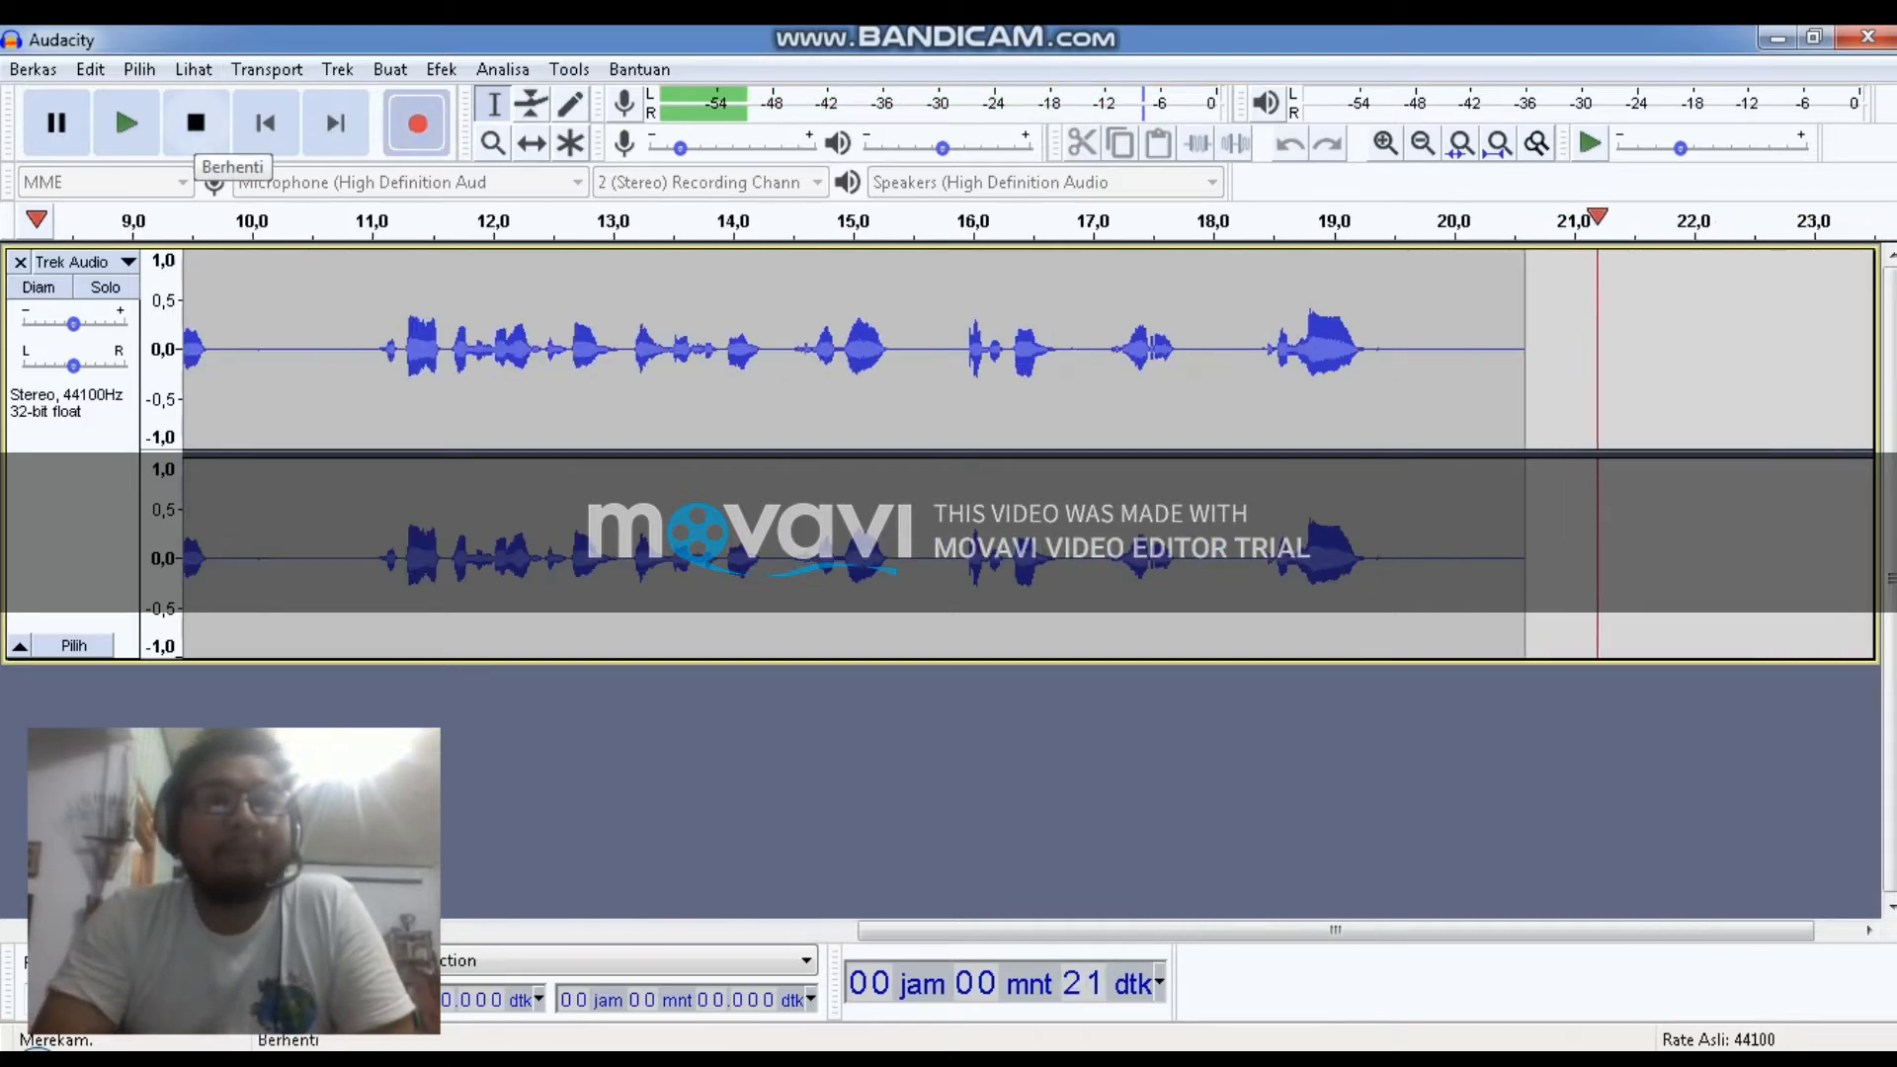
{"action": "left_click", "coordinate": [195, 127]}
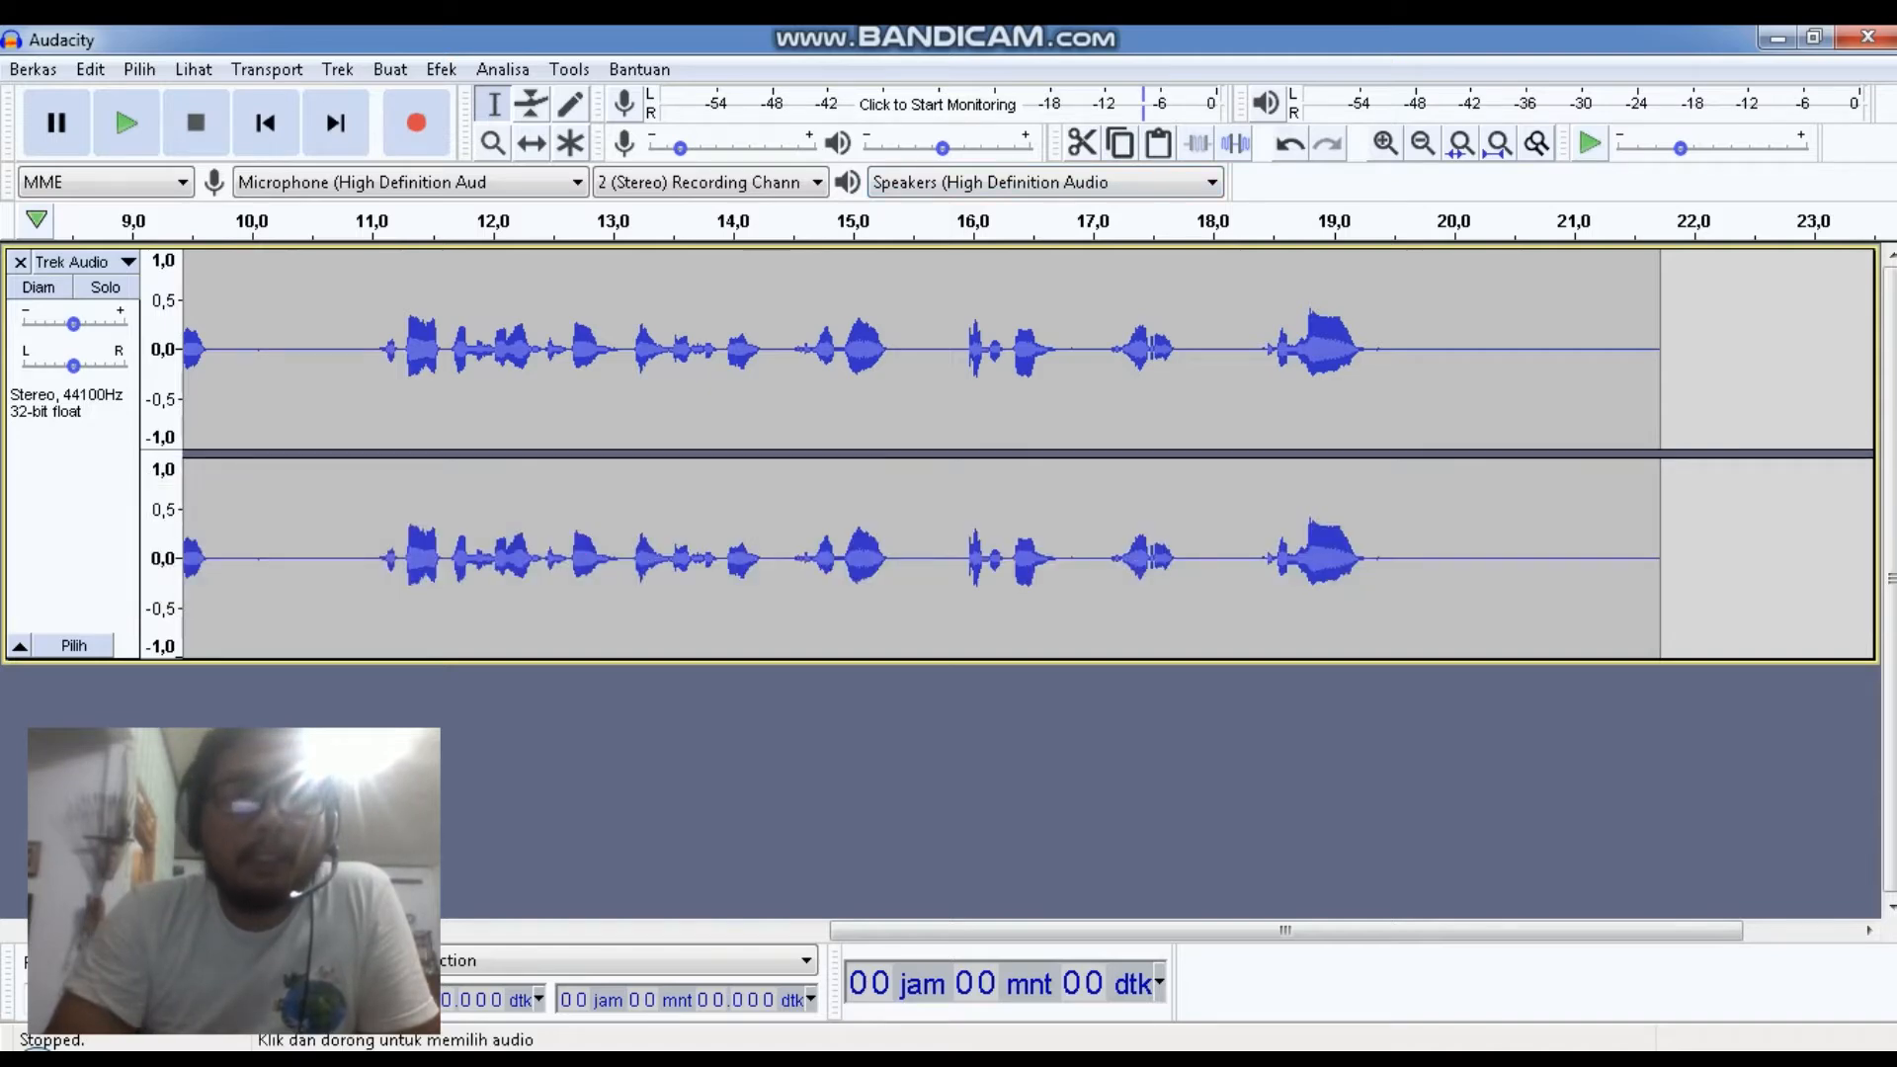
Cut the section from about 9.7 to 11.0 seconds out of the recording and play back the result
{"action": "left_click", "coordinate": [217, 395]}
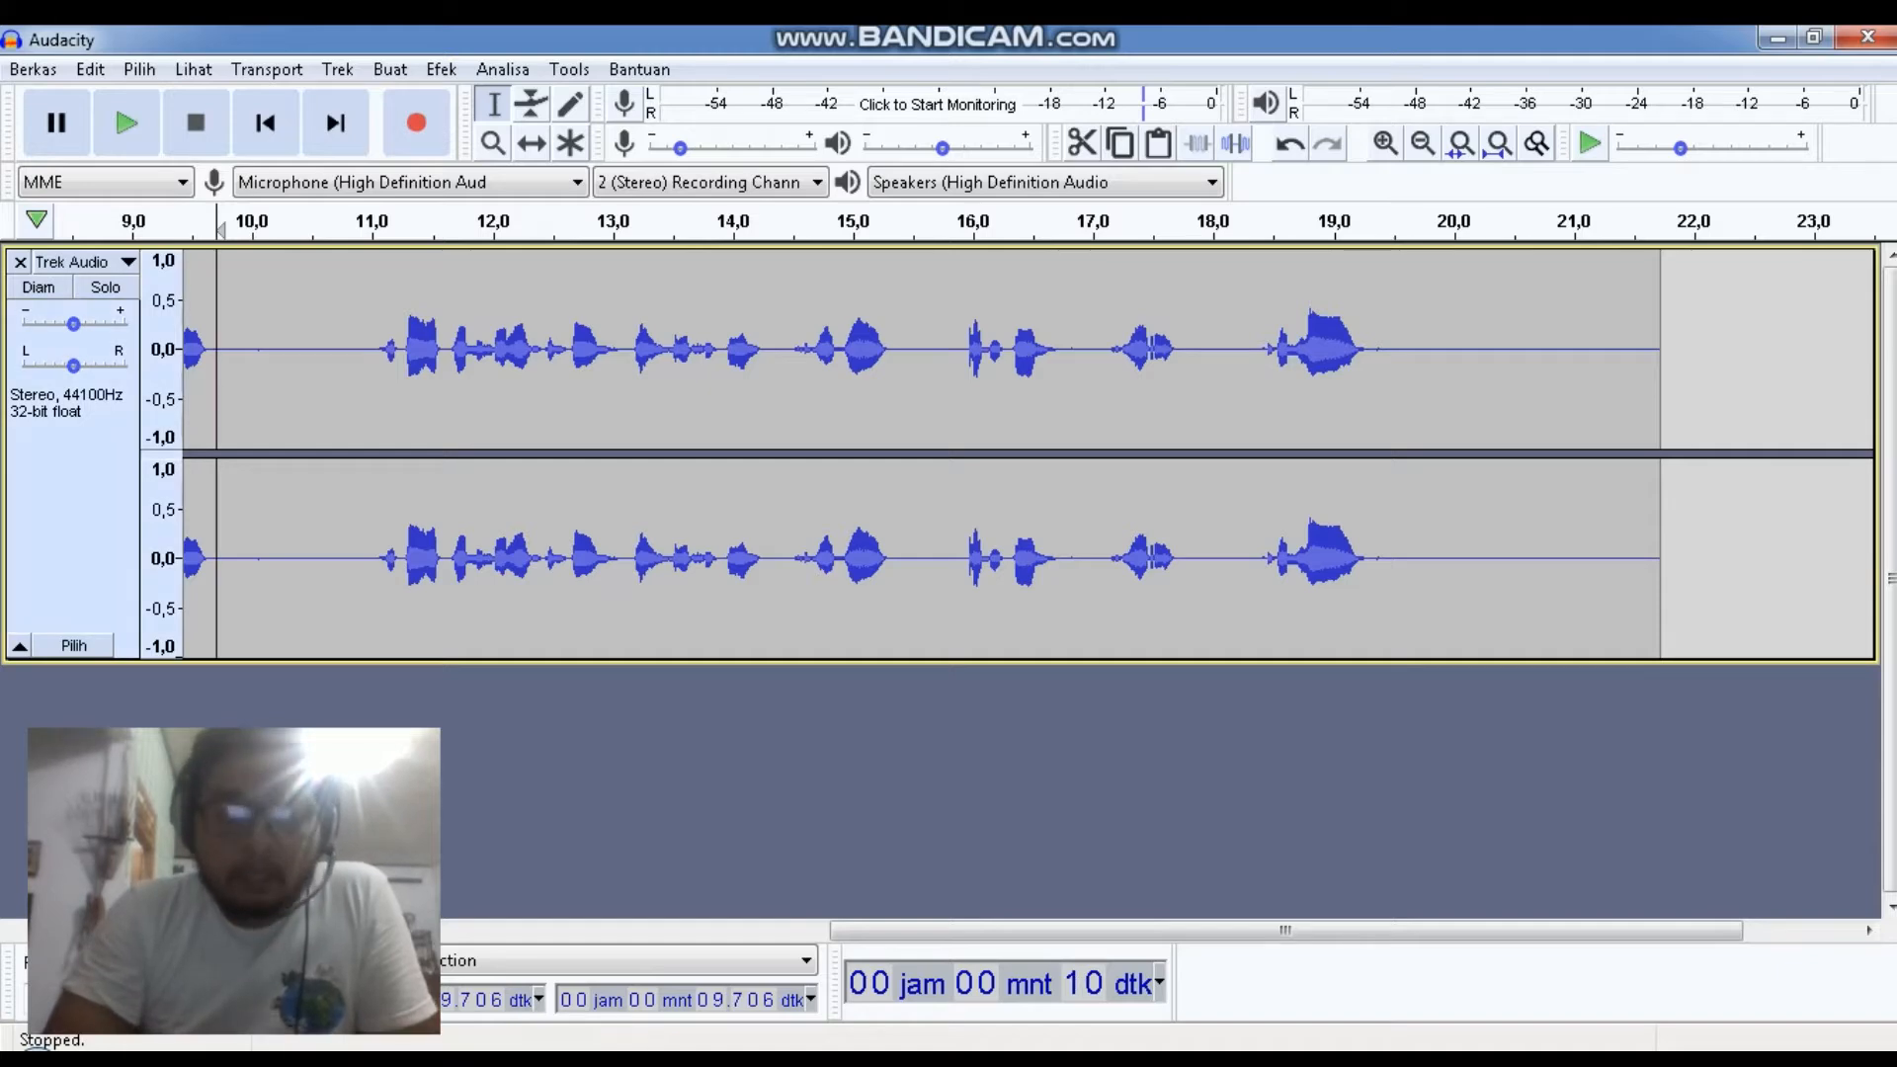
{"action": "left_click_drag", "start_coordinate": [1285, 930], "coordinate": [670, 930]}
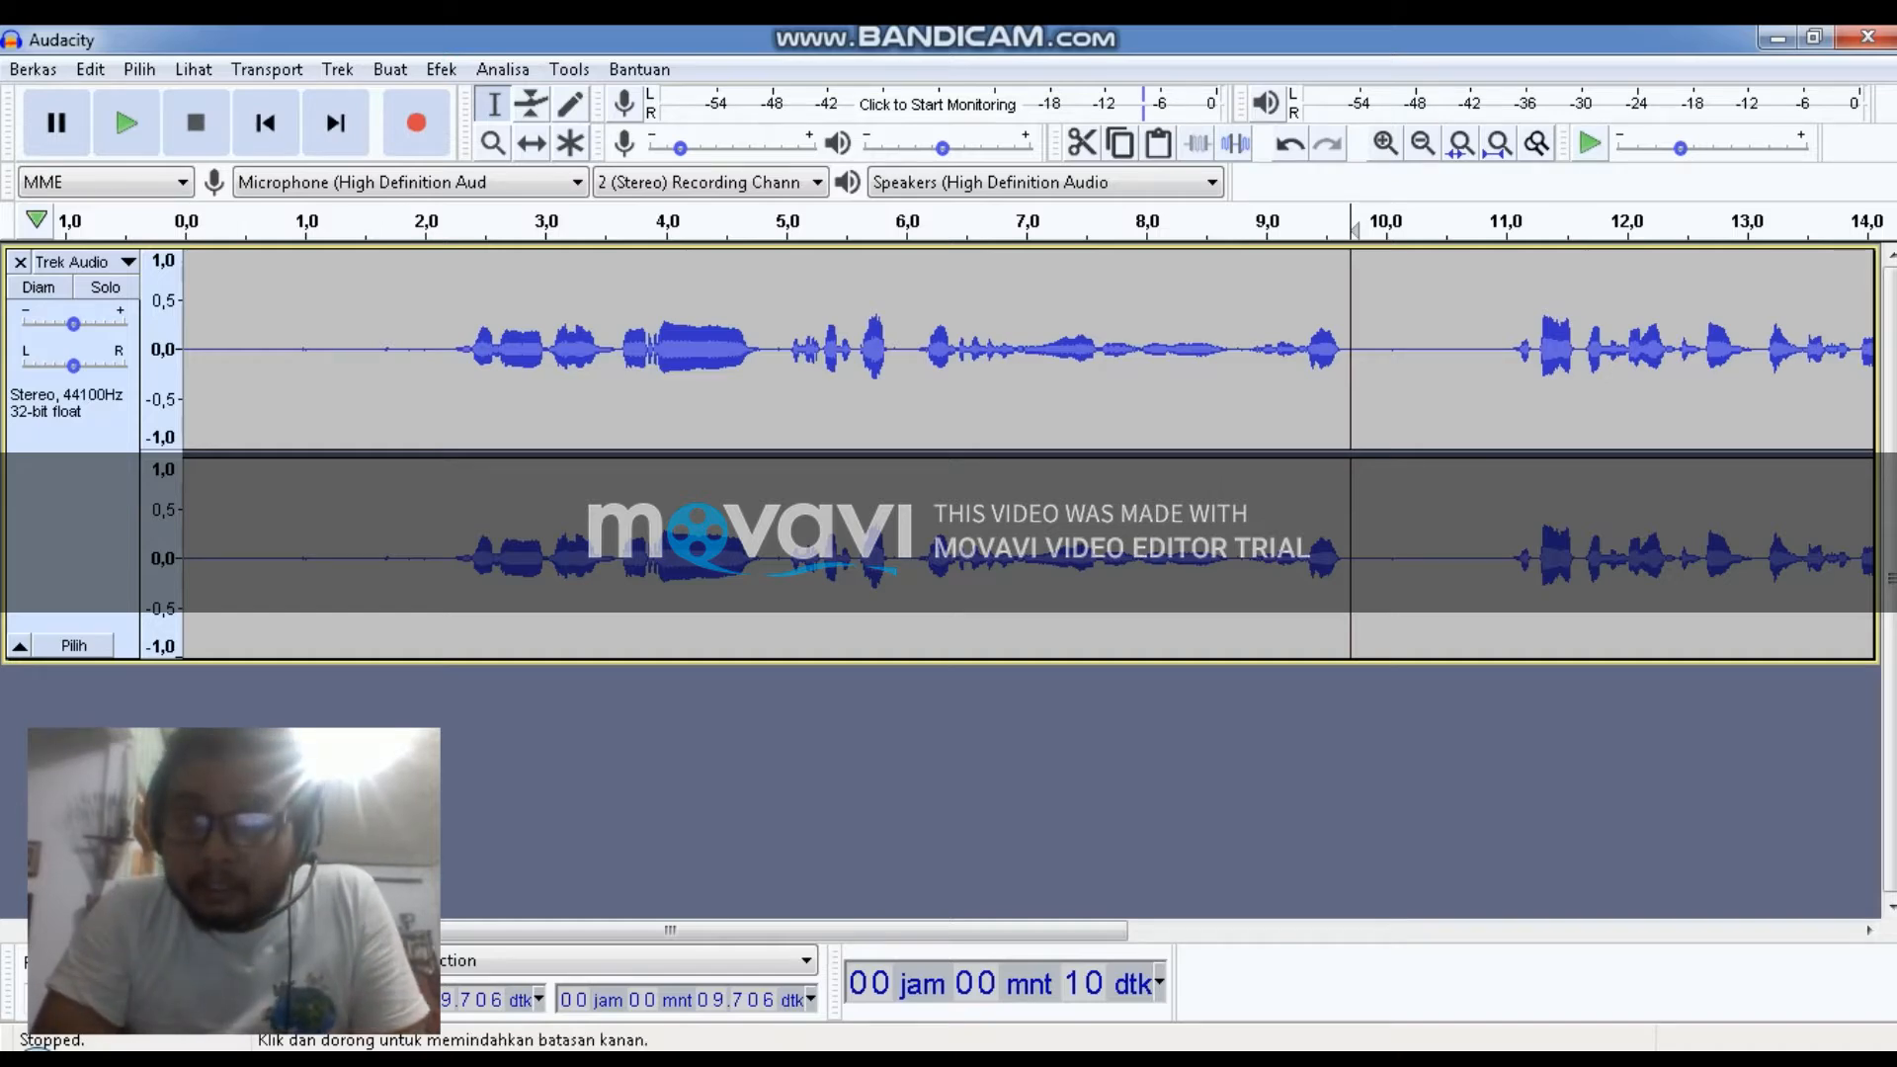
{"action": "left_click", "coordinate": [1347, 375]}
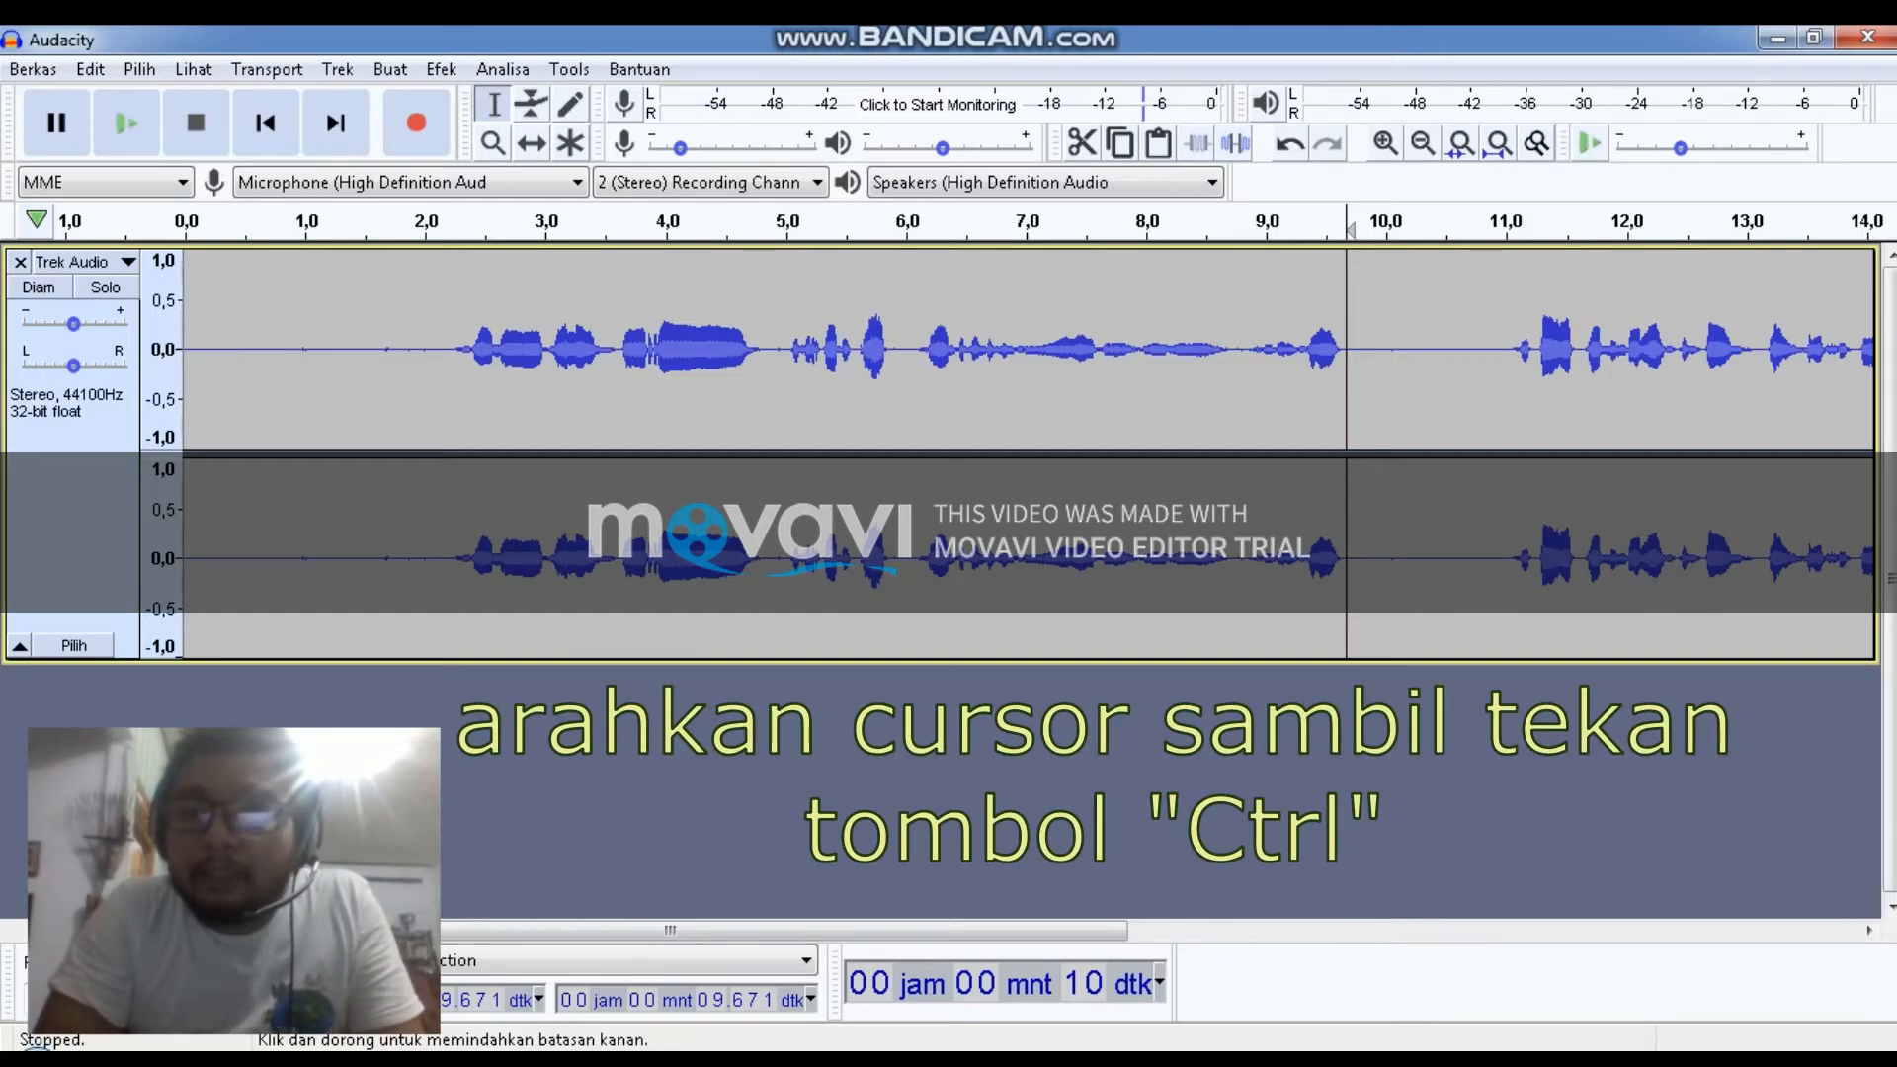
{"action": "left_click_drag", "start_coordinate": [1347, 375], "coordinate": [1503, 375]}
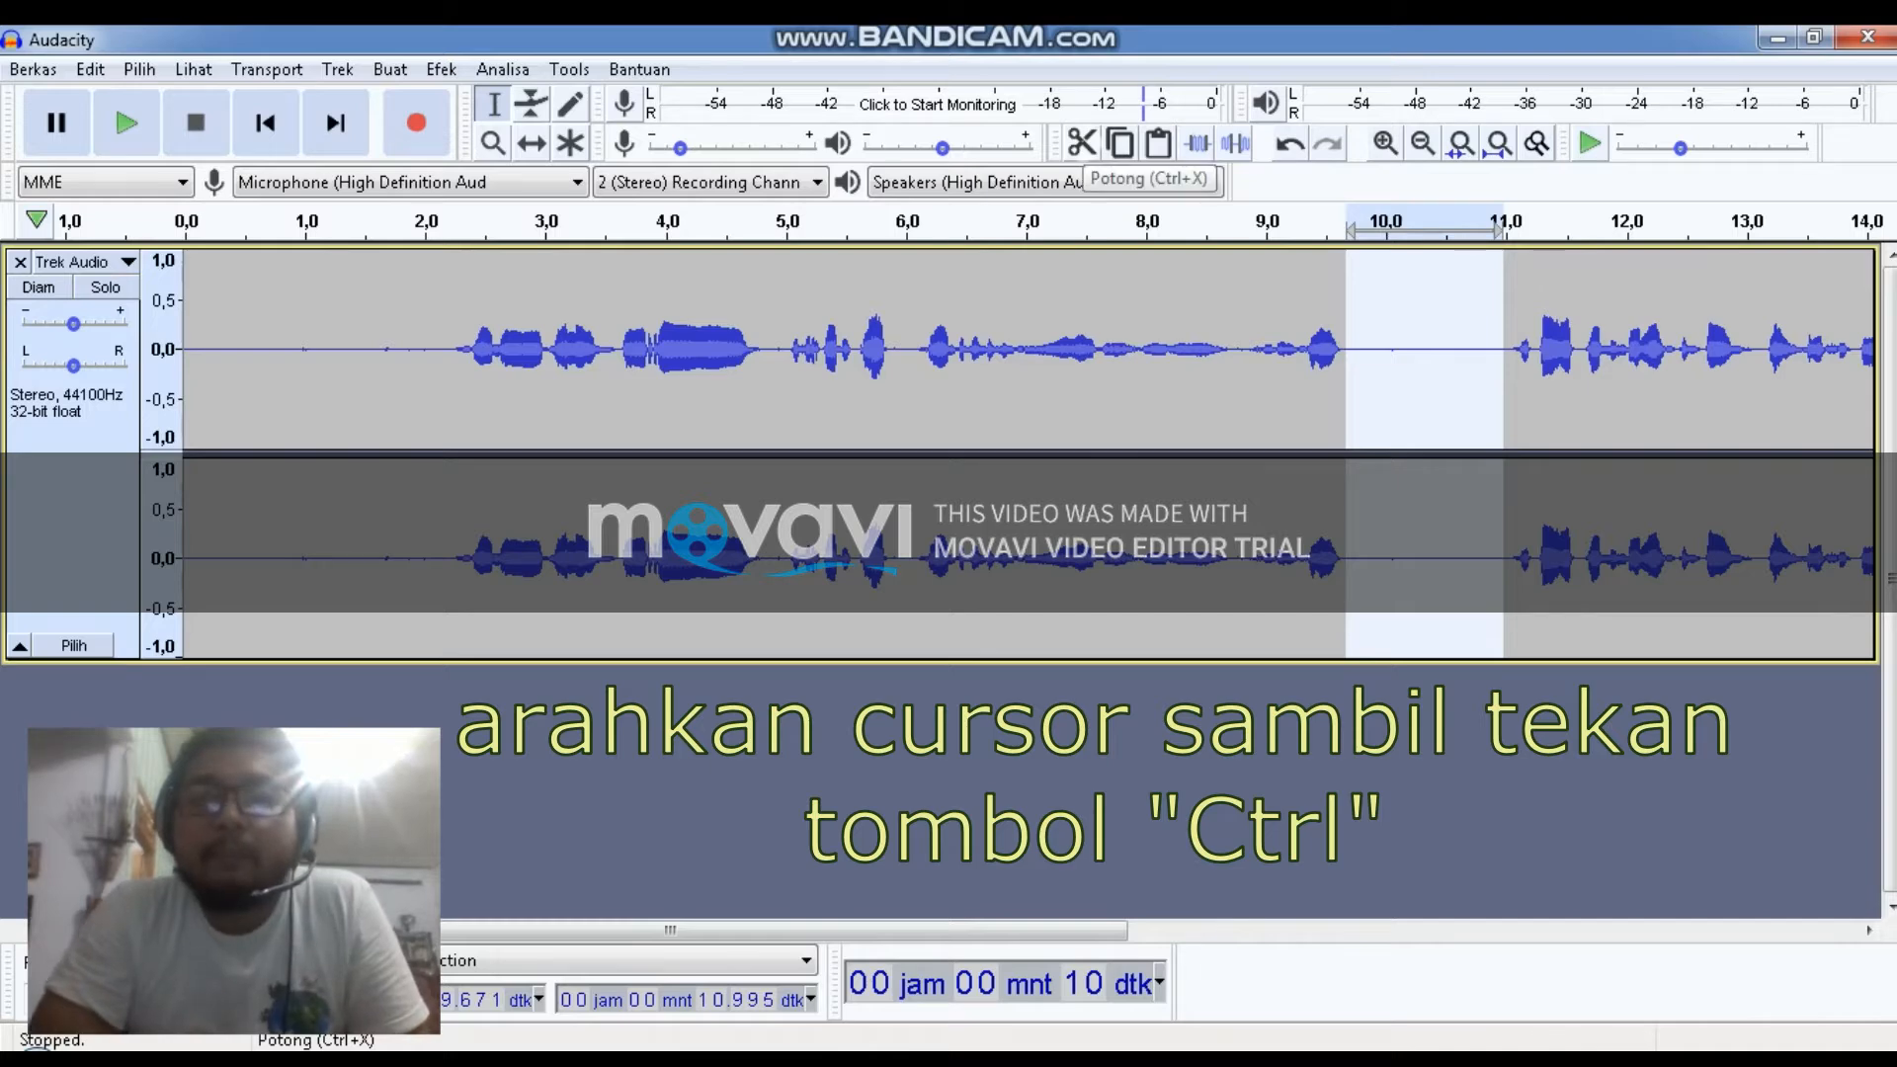
{"action": "left_click", "coordinate": [1081, 143]}
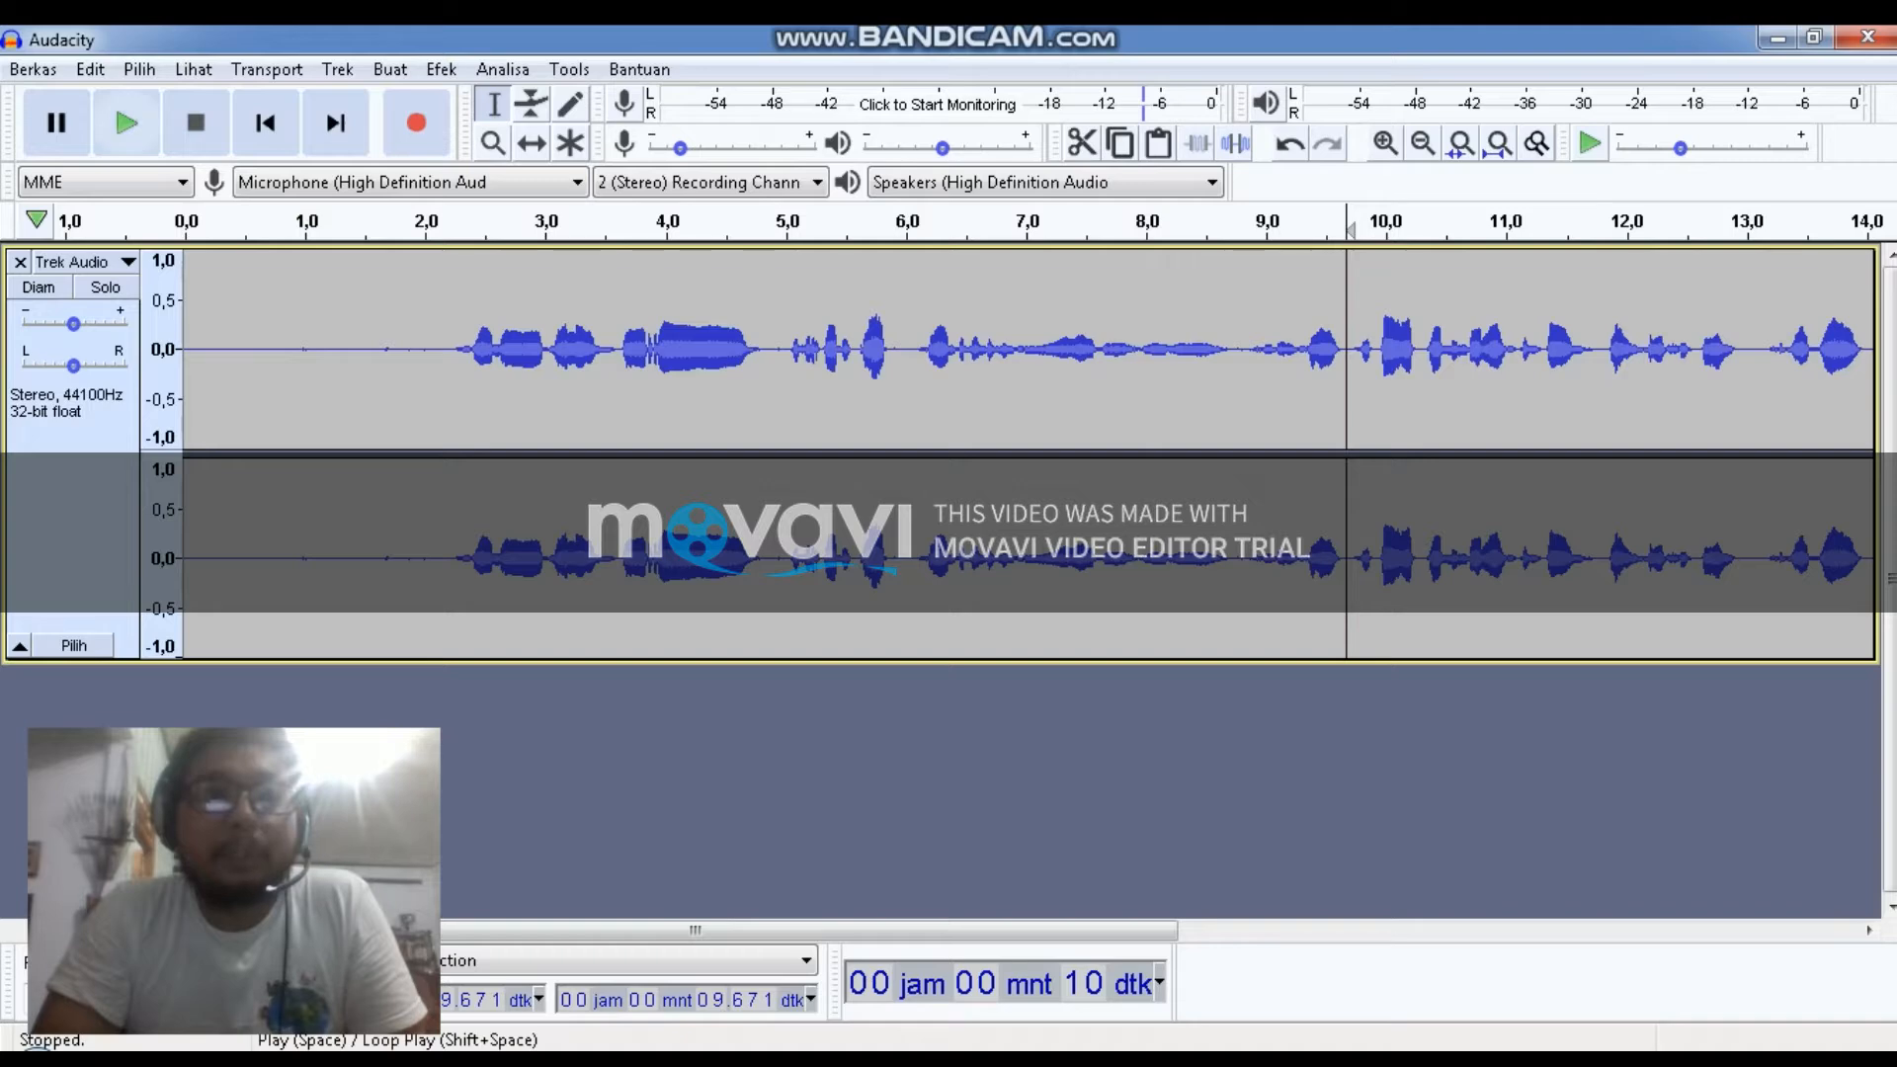
{"action": "left_click", "coordinate": [127, 122]}
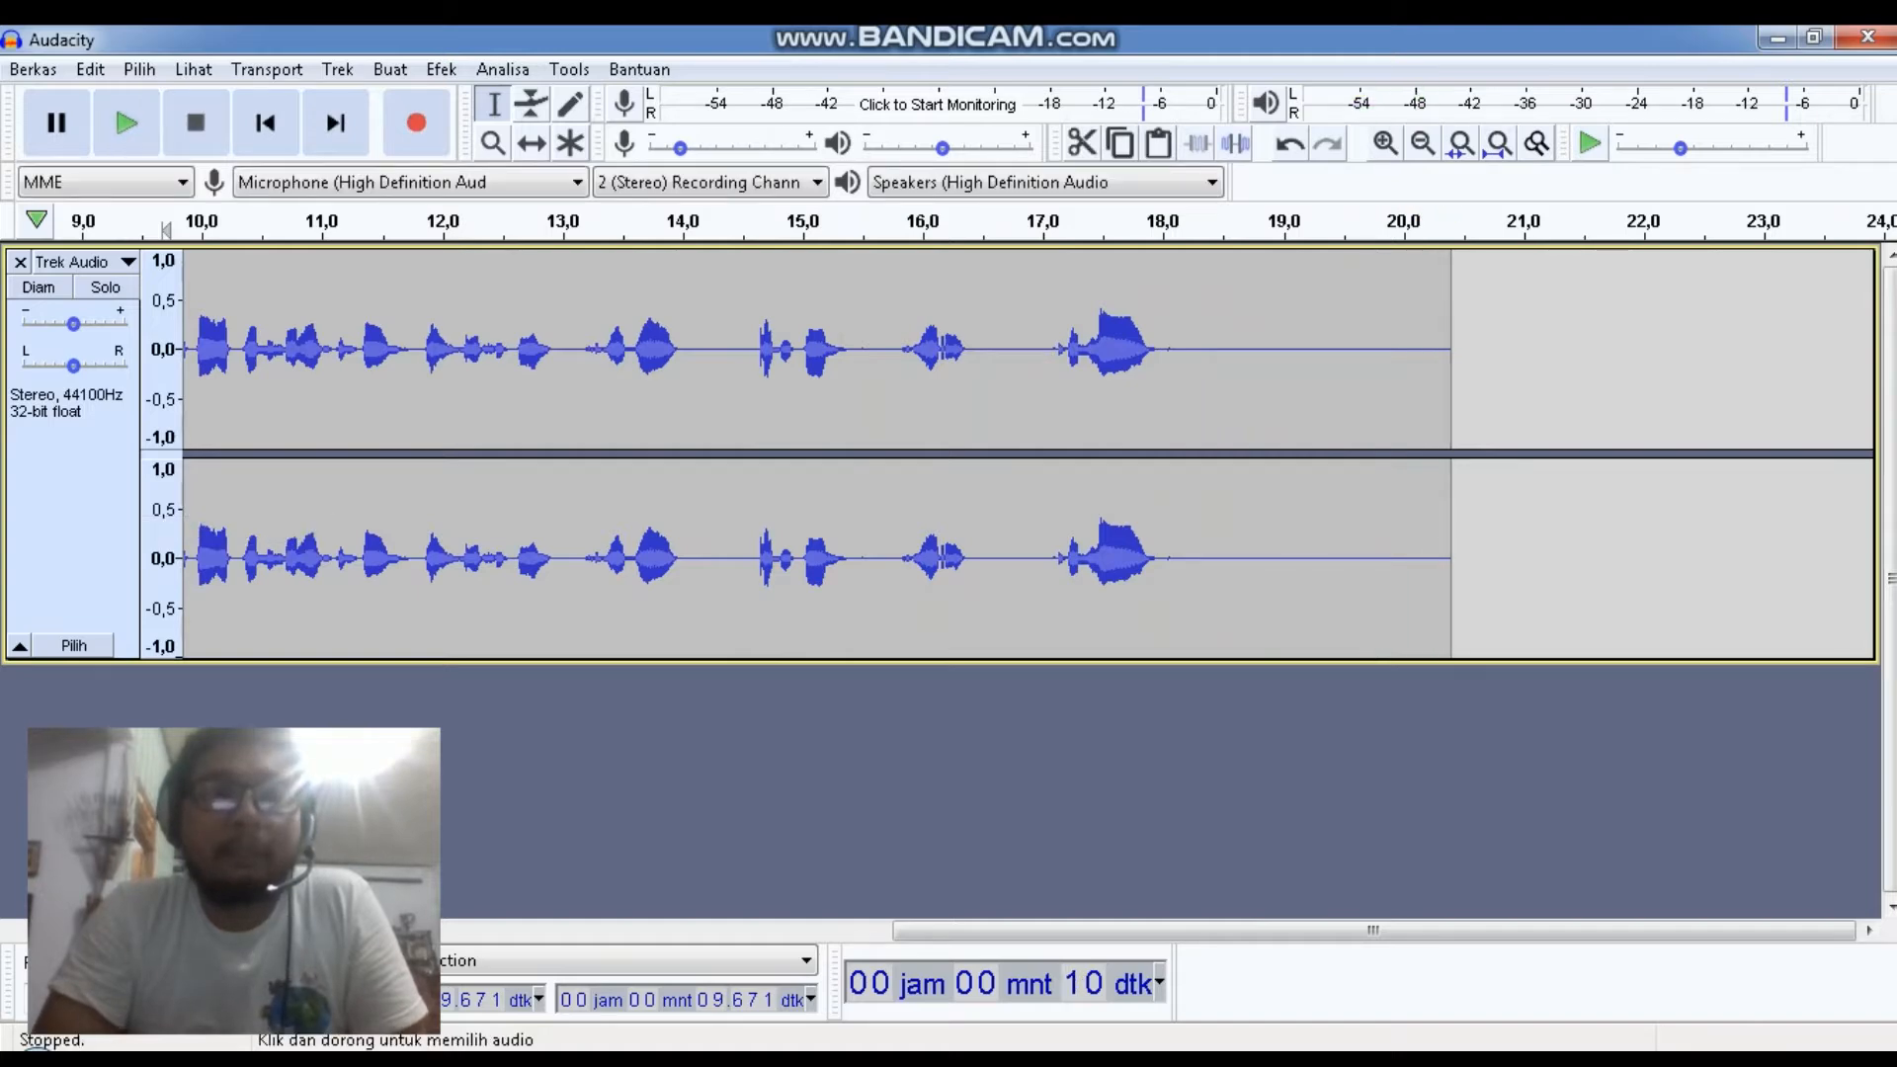
Select the whole track and play it back from the start
{"action": "key", "text": "ctrl+a"}
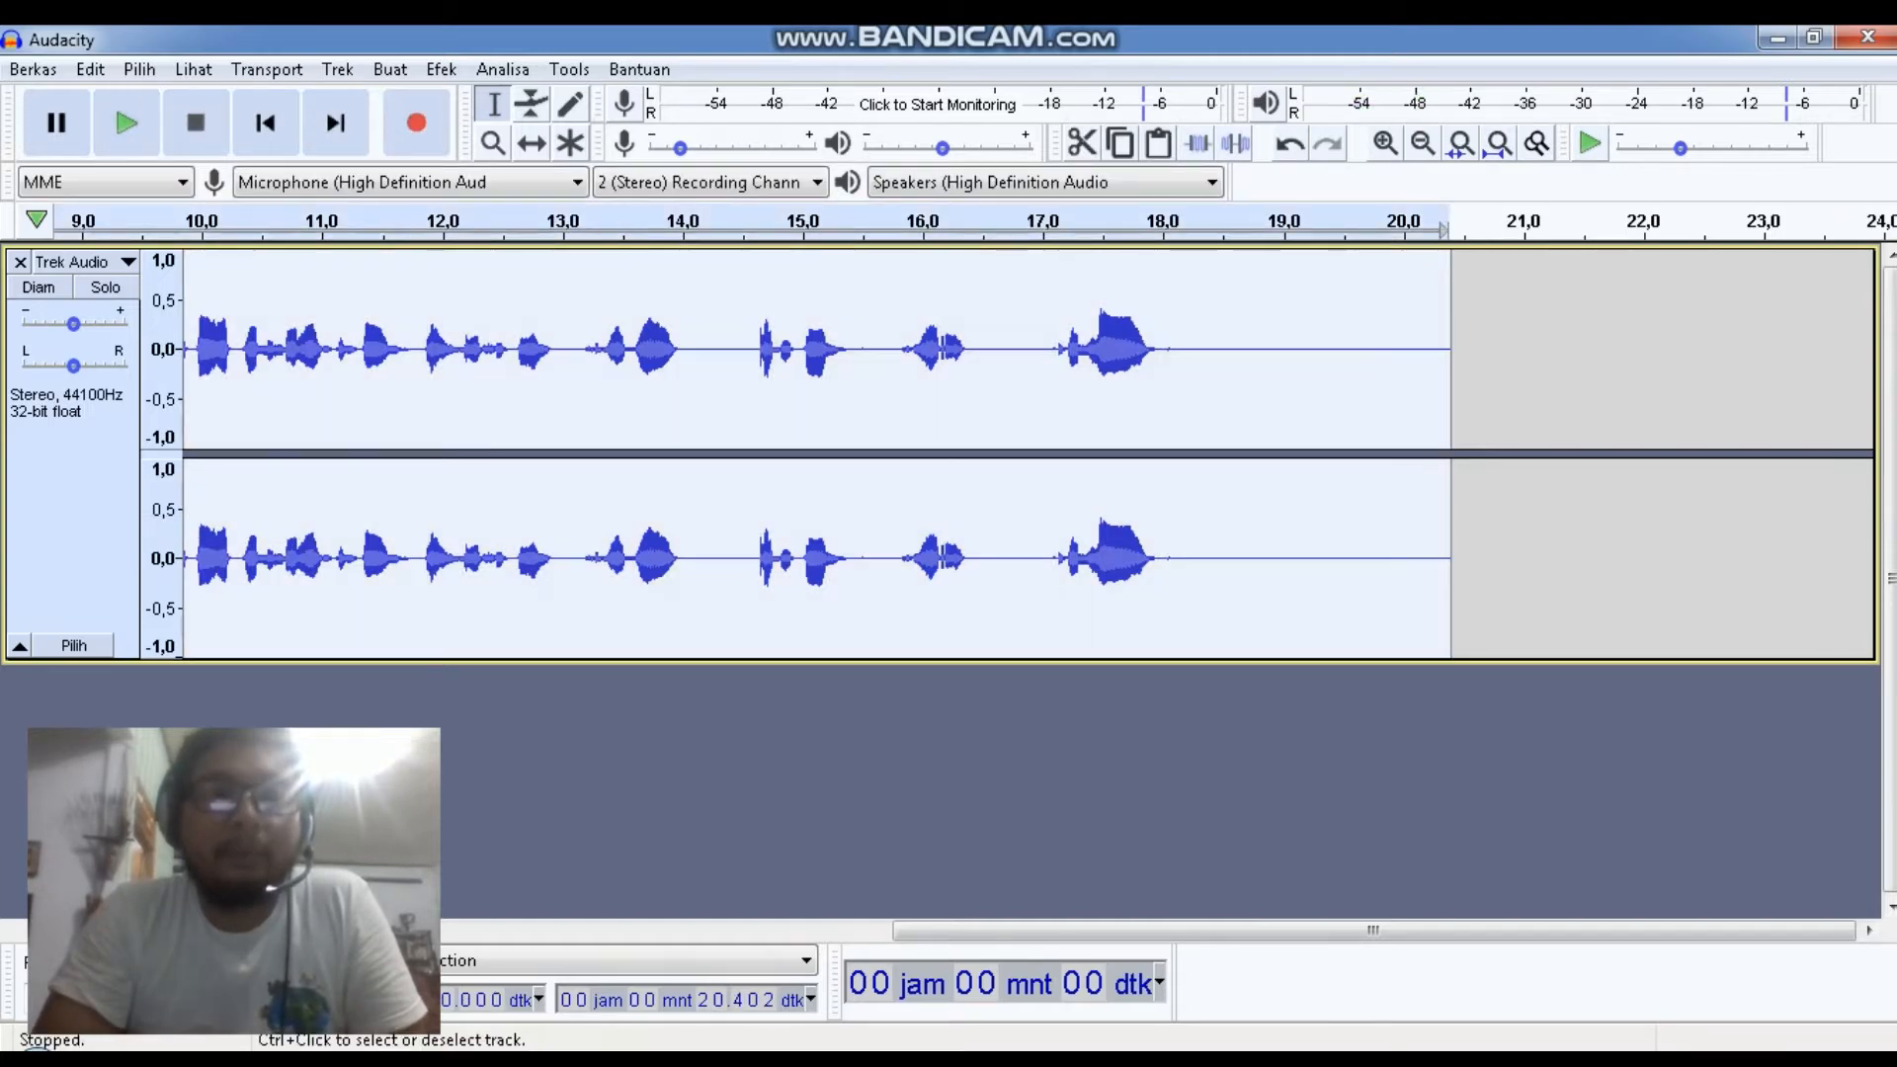
{"action": "left_click_drag", "start_coordinate": [1087, 931], "coordinate": [405, 931]}
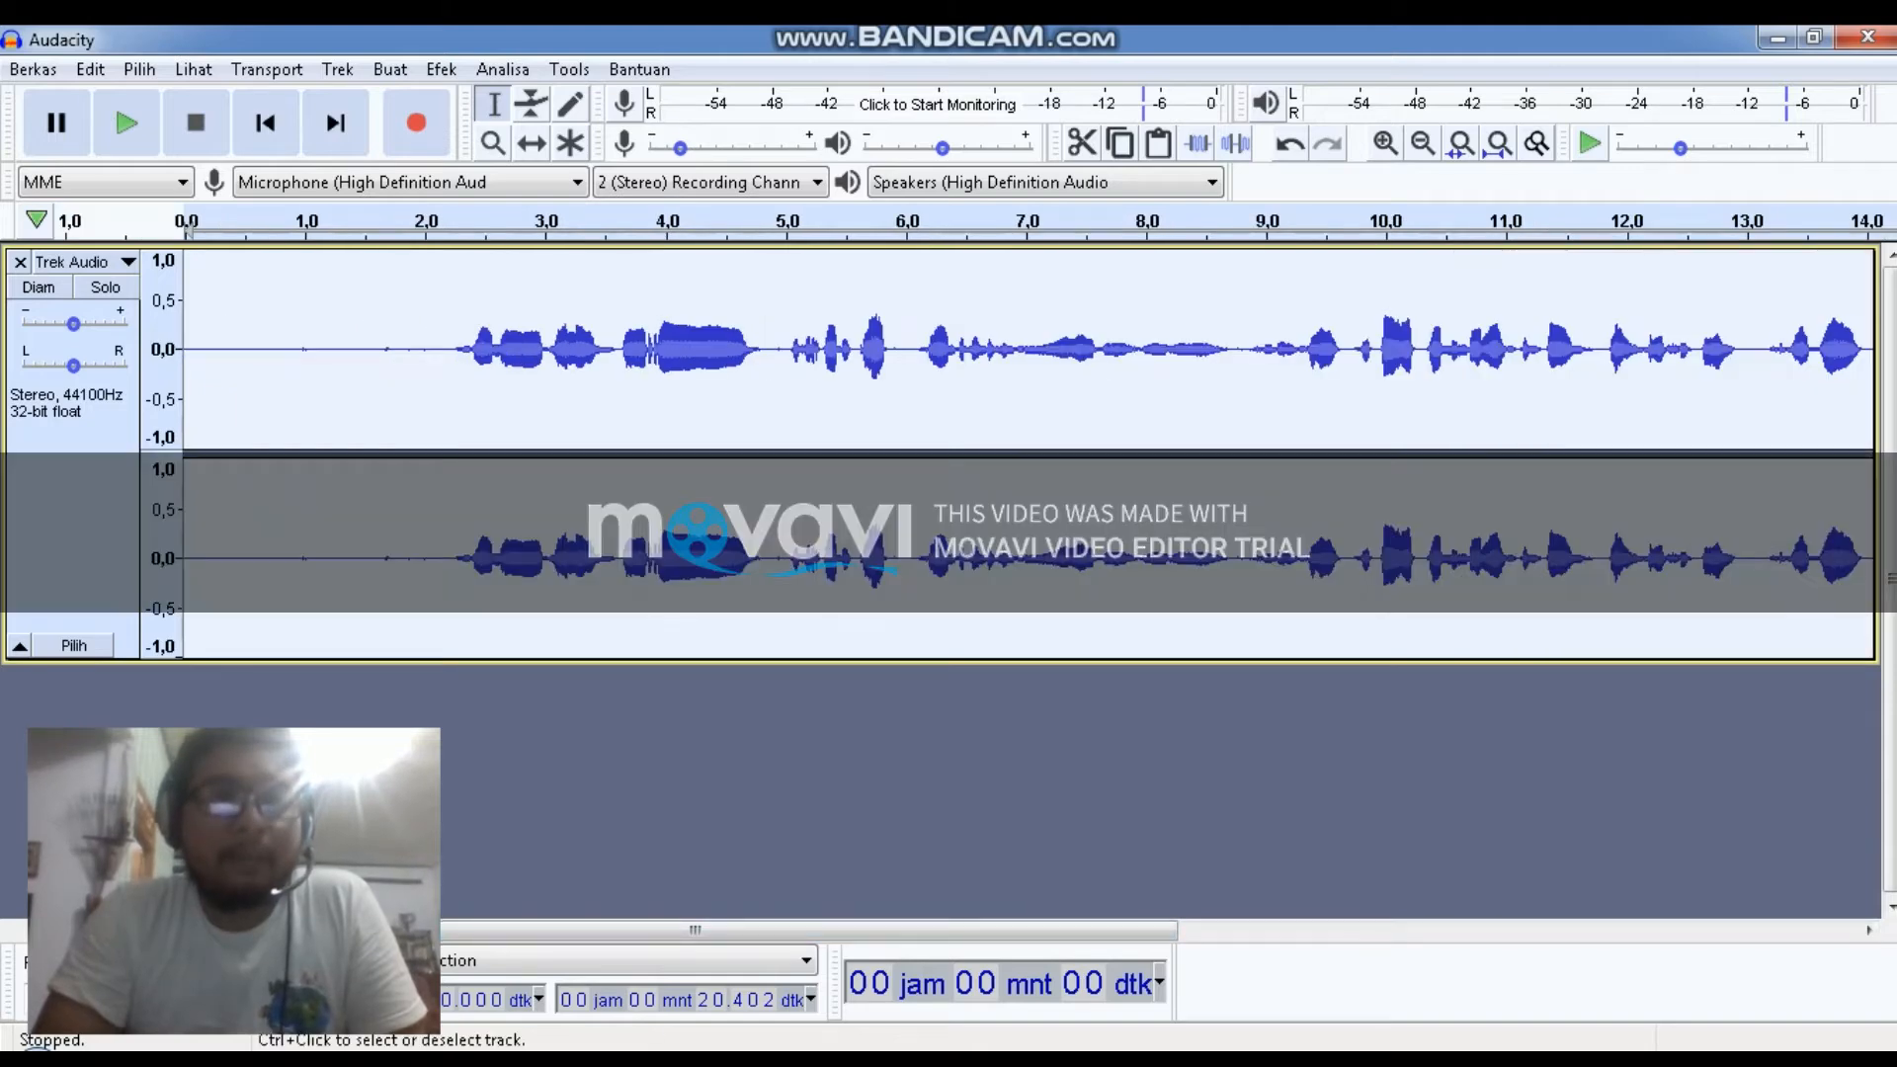
{"action": "left_click", "coordinate": [127, 124]}
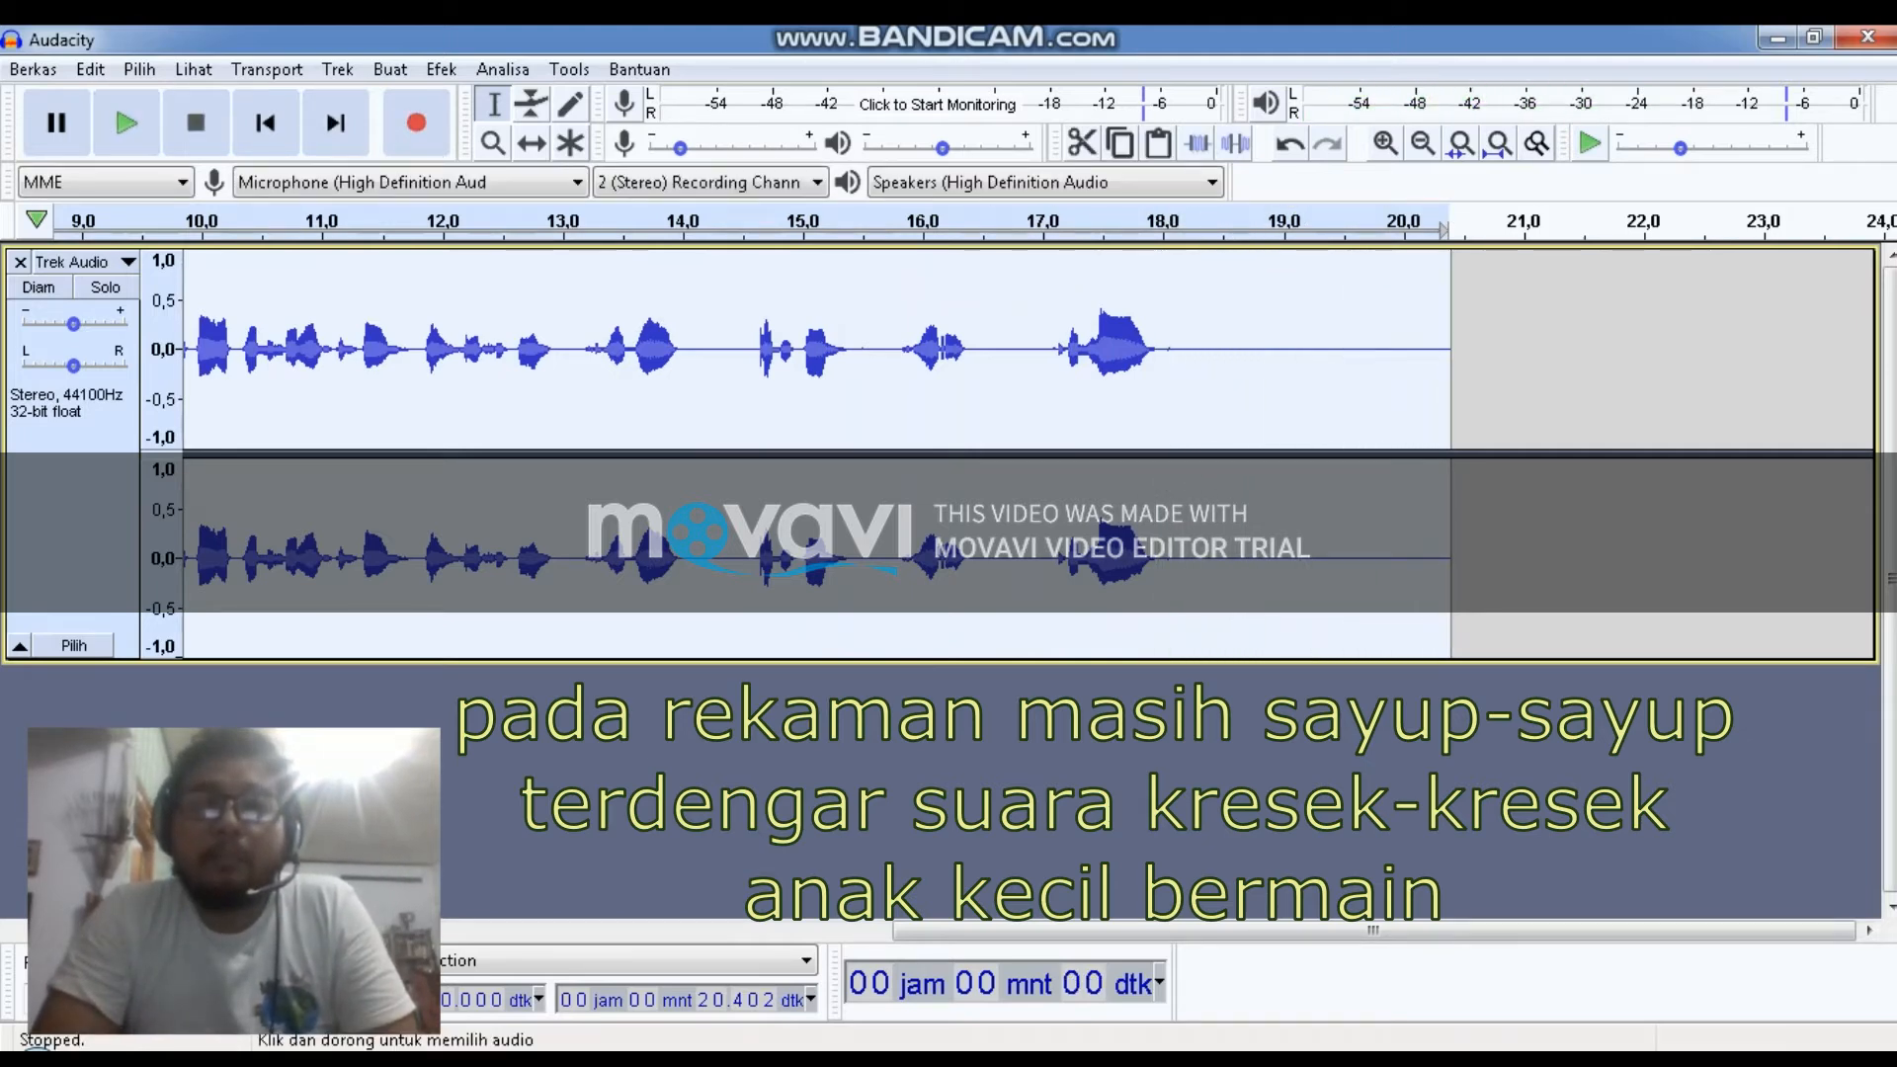
Copy the section from about 17.0 to 18.1 seconds and paste it at about 18.6 seconds
{"action": "left_click", "coordinate": [1048, 405]}
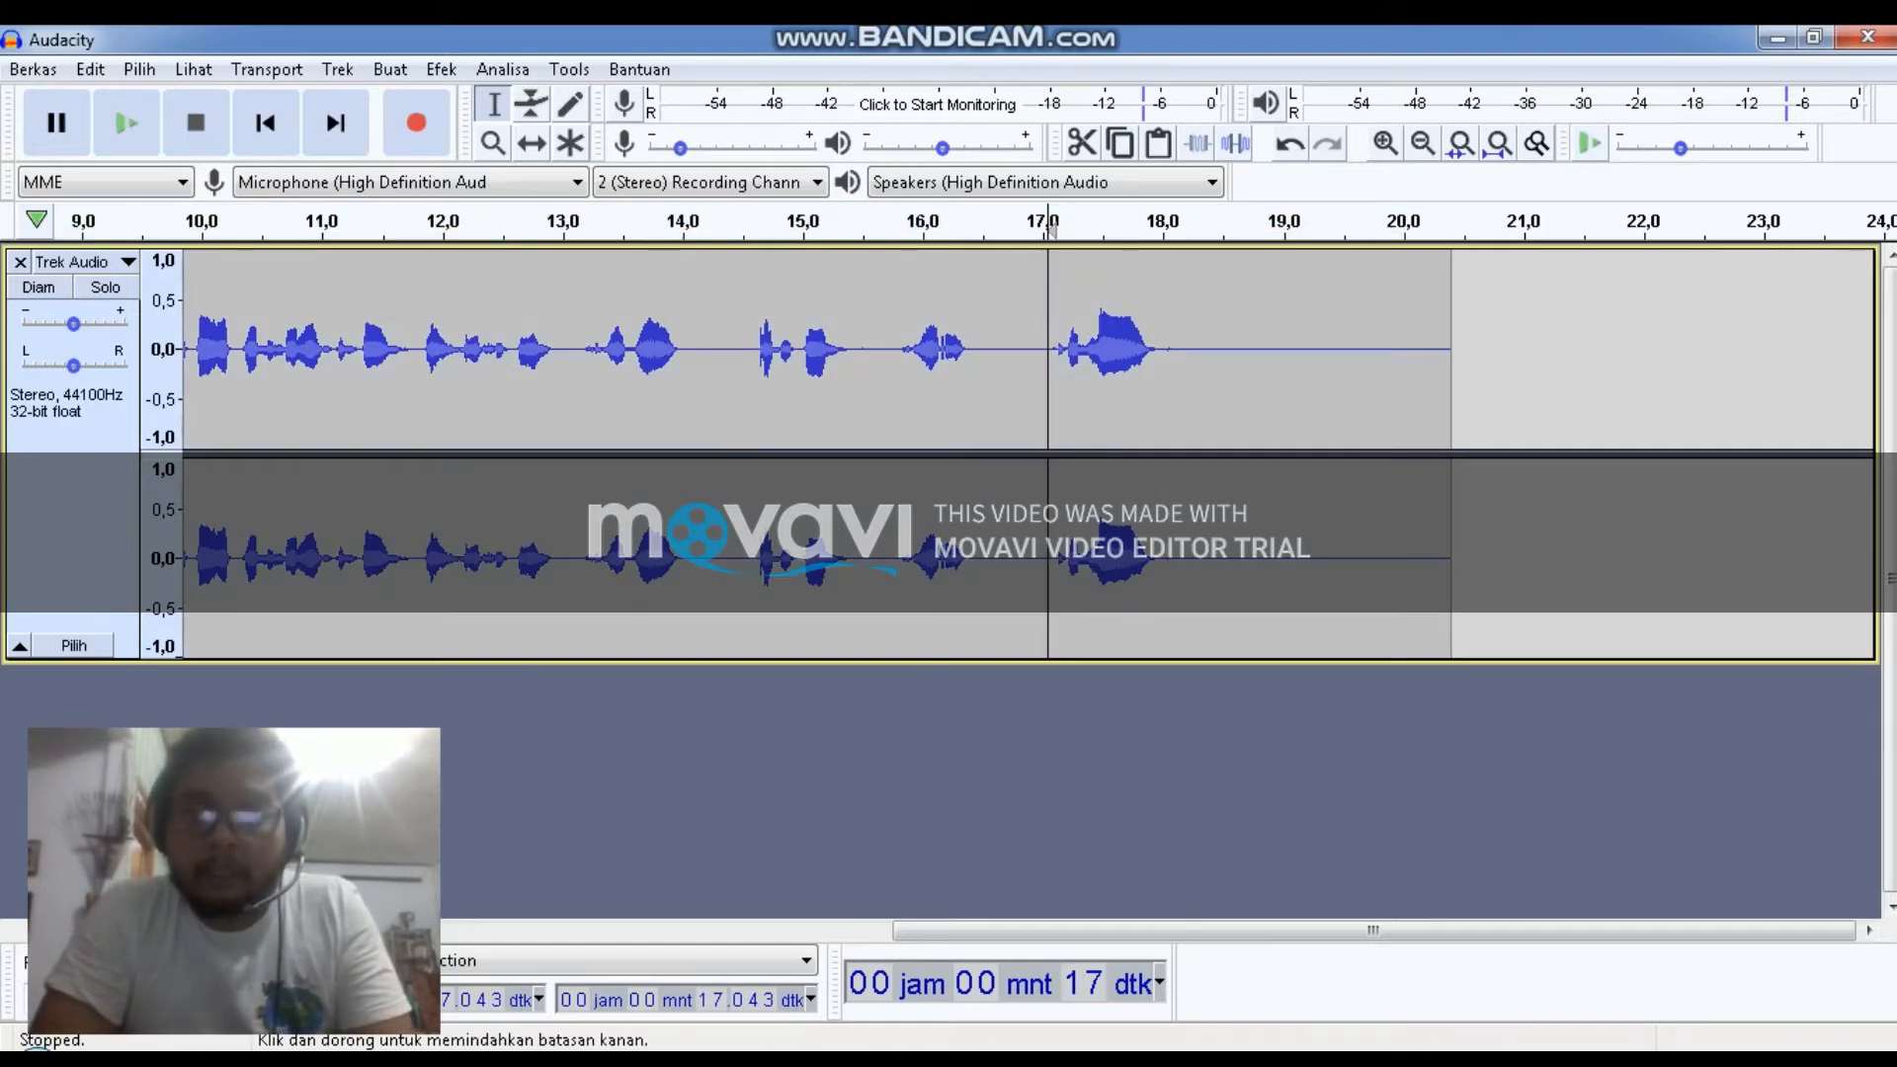
{"action": "left_click_drag", "start_coordinate": [1047, 405], "coordinate": [1174, 406]}
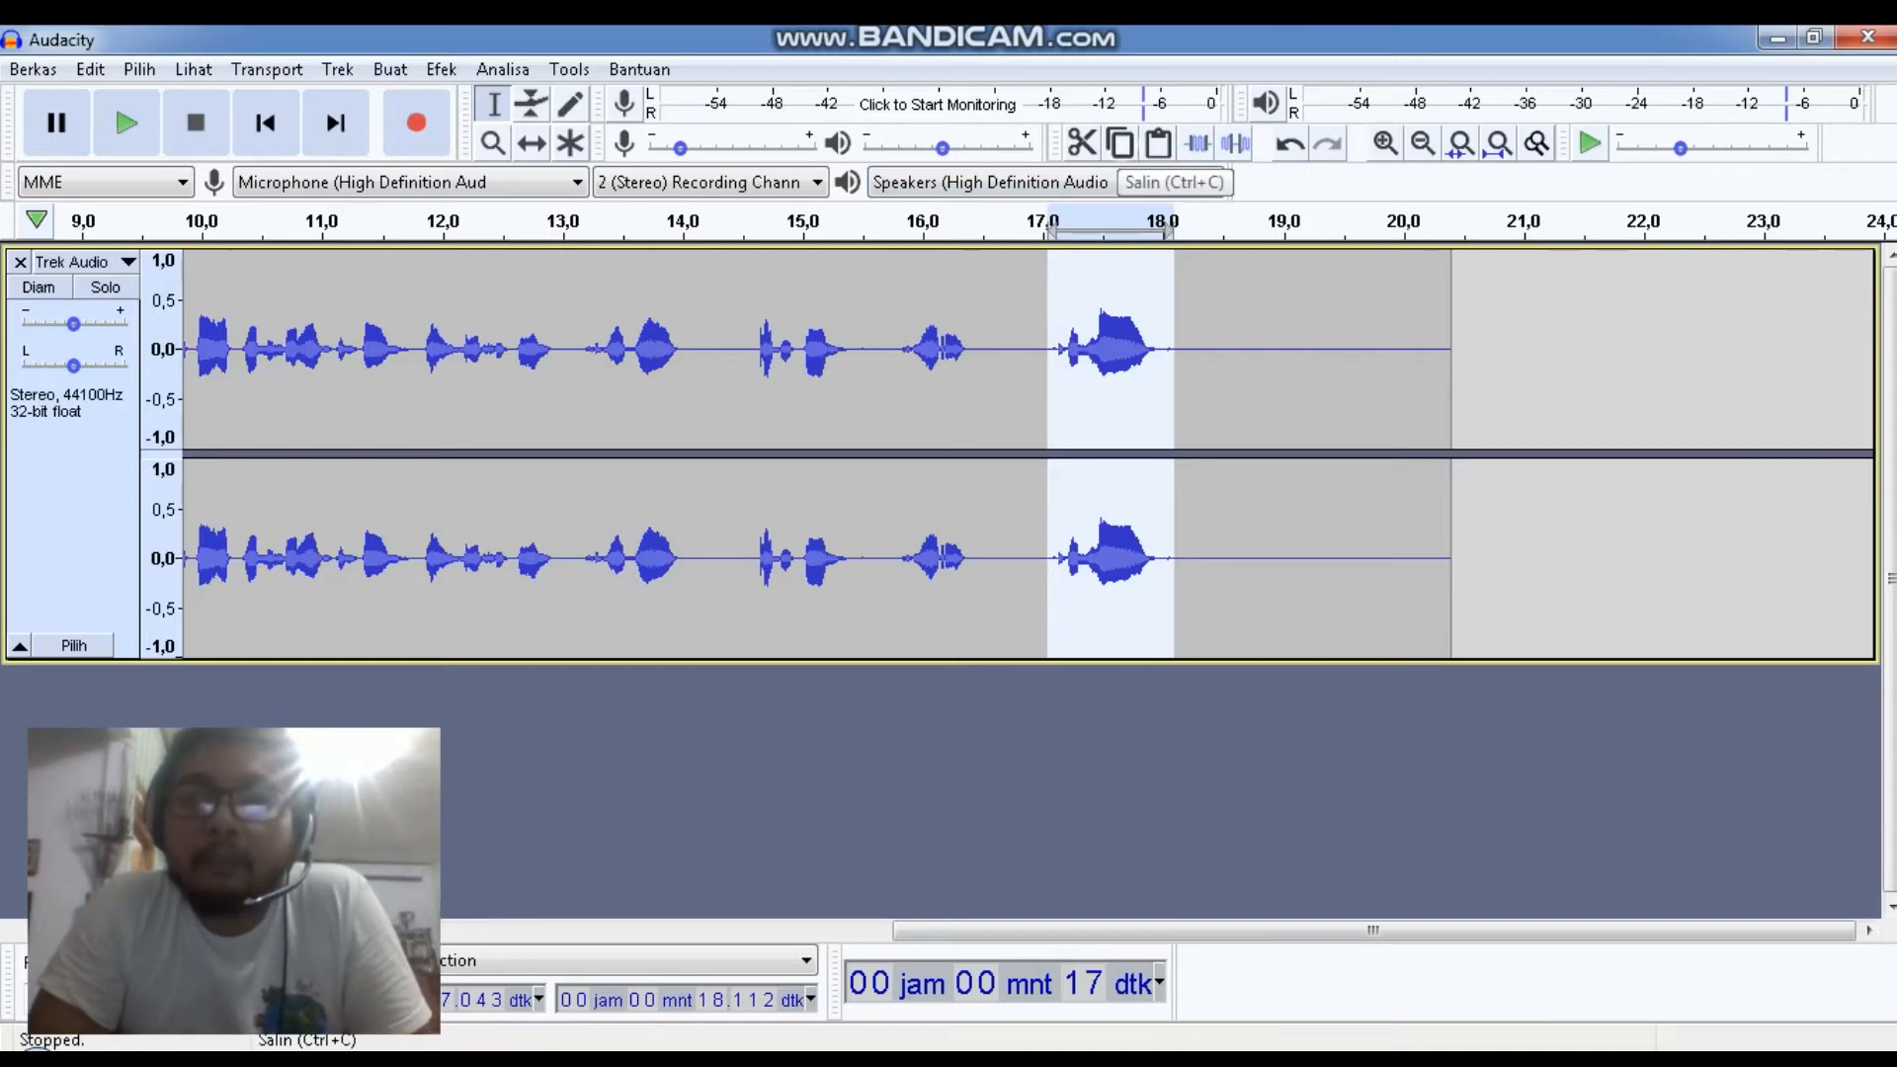
{"action": "left_click", "coordinate": [1119, 144]}
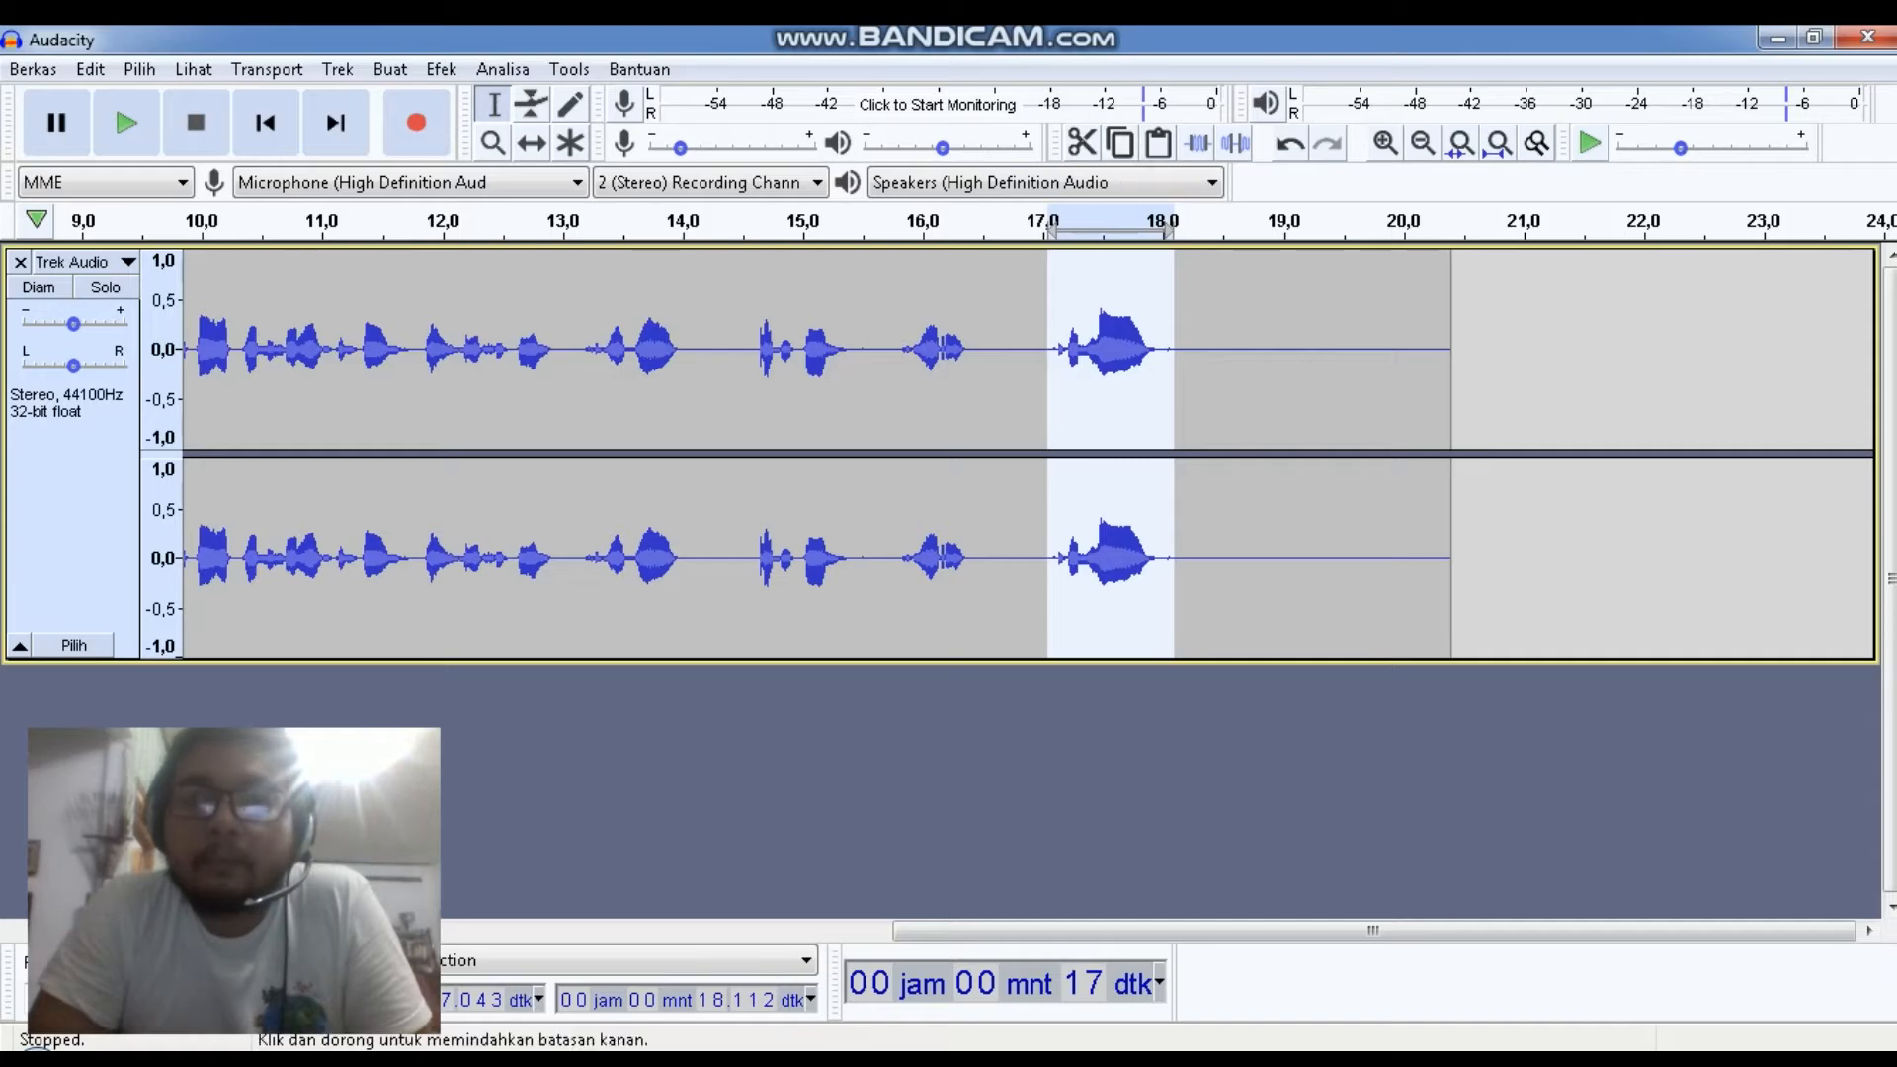
{"action": "left_click", "coordinate": [1232, 393]}
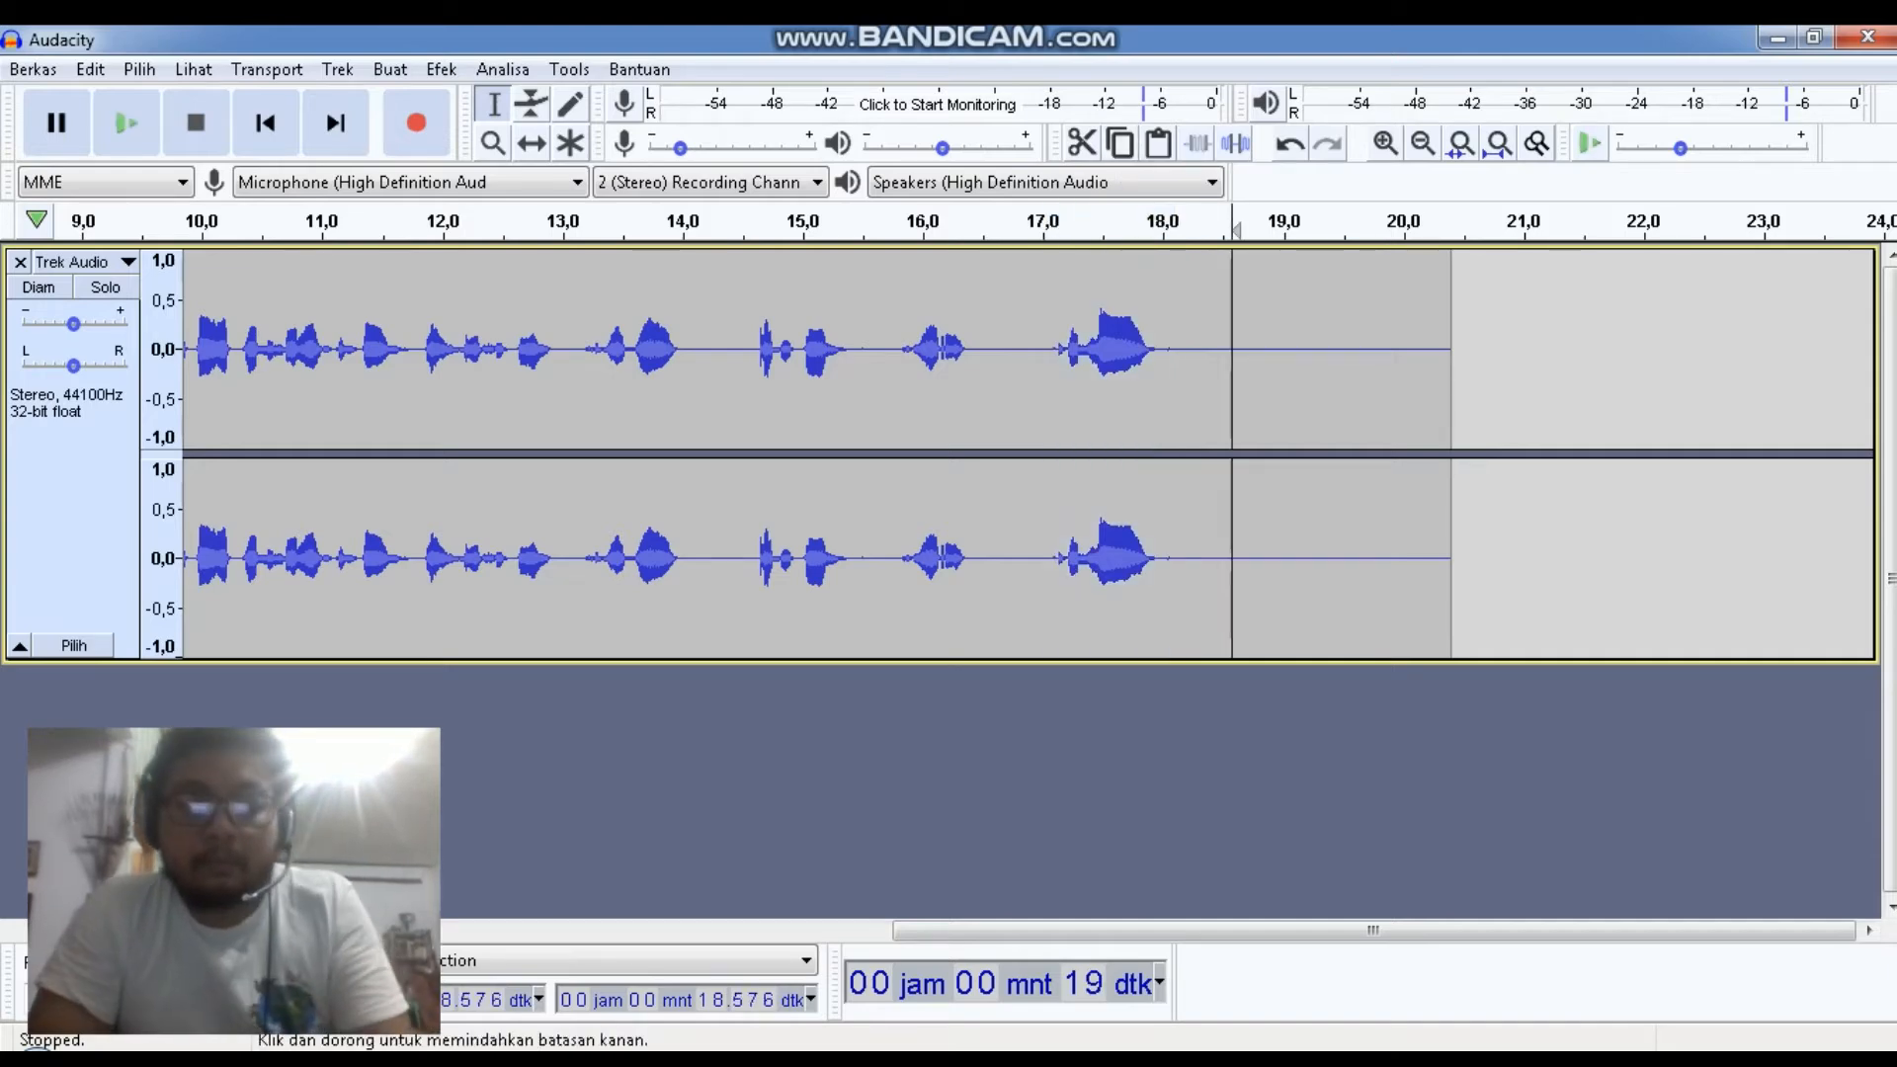
{"action": "key", "text": "ctrl+v"}
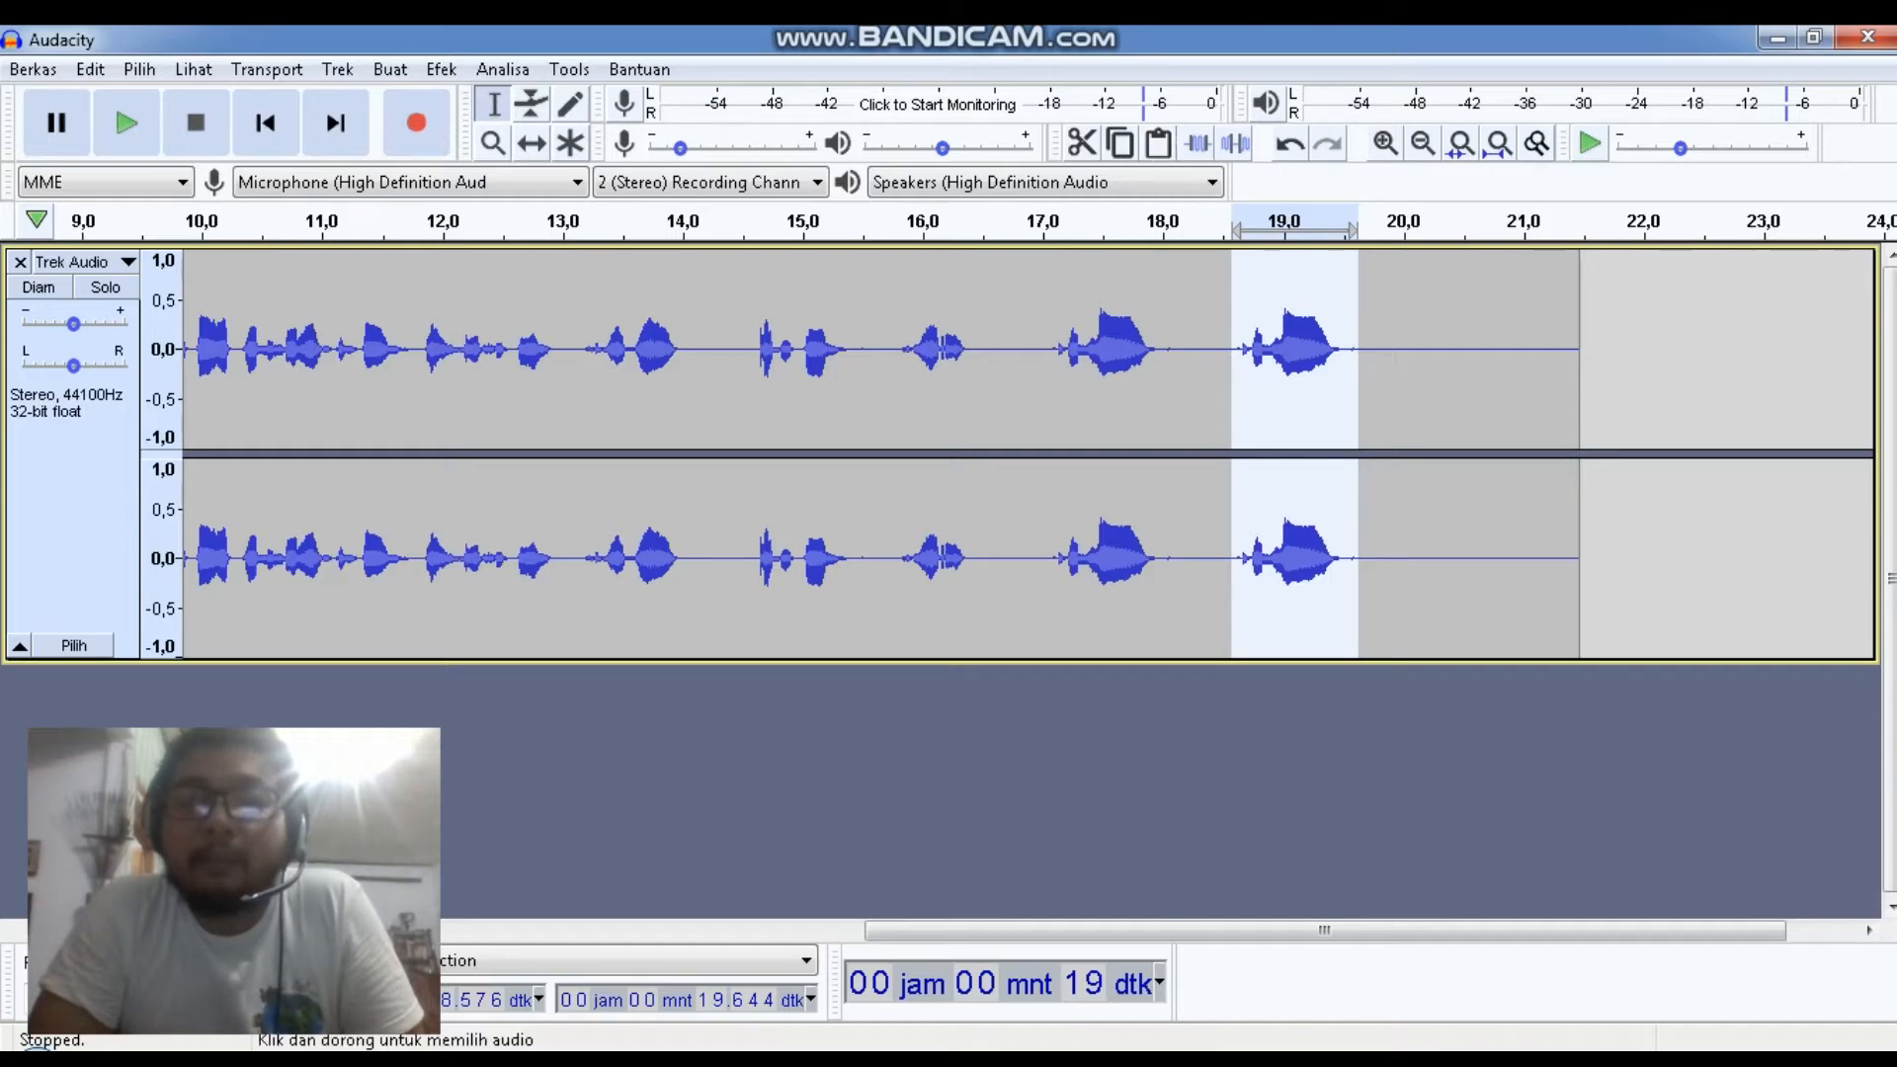
Paste the copied section twice more, at about 19.9 and 21.6 seconds
{"action": "left_click", "coordinate": [1394, 356]}
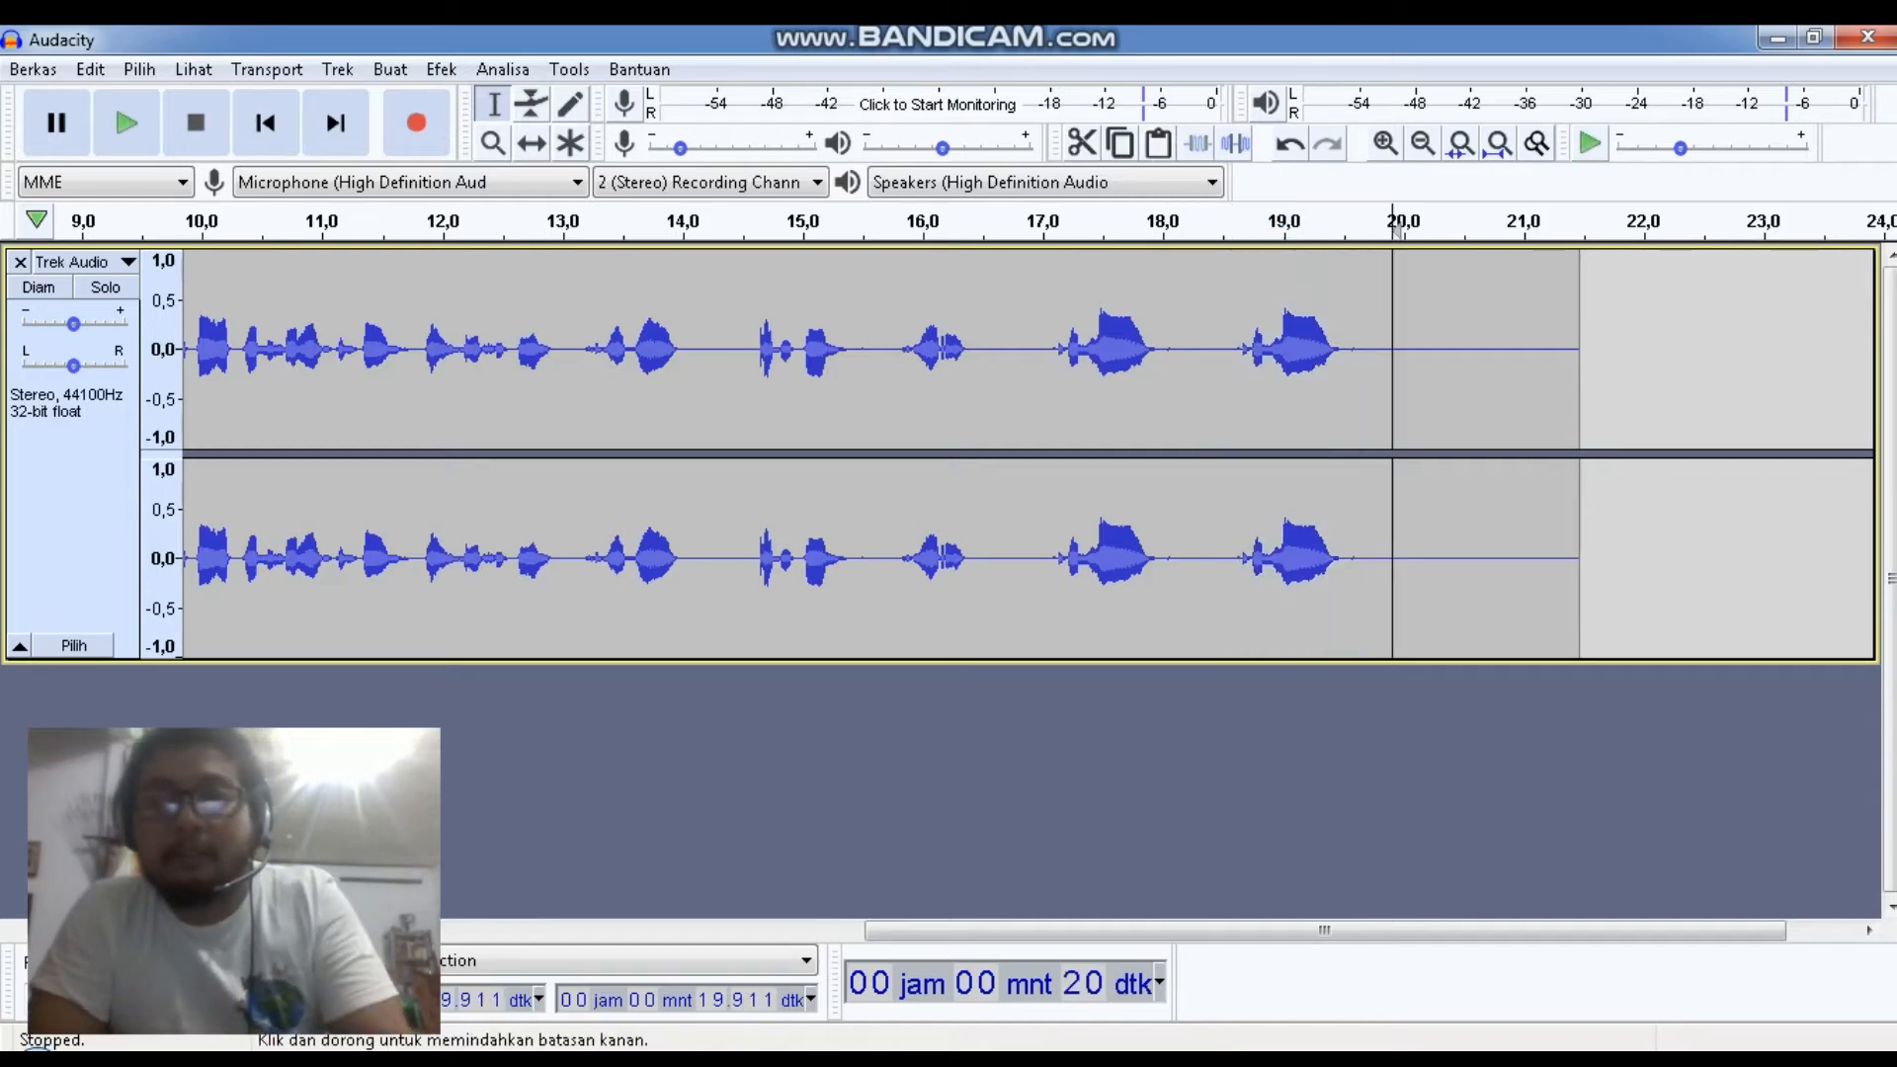
{"action": "left_click", "coordinate": [1158, 143]}
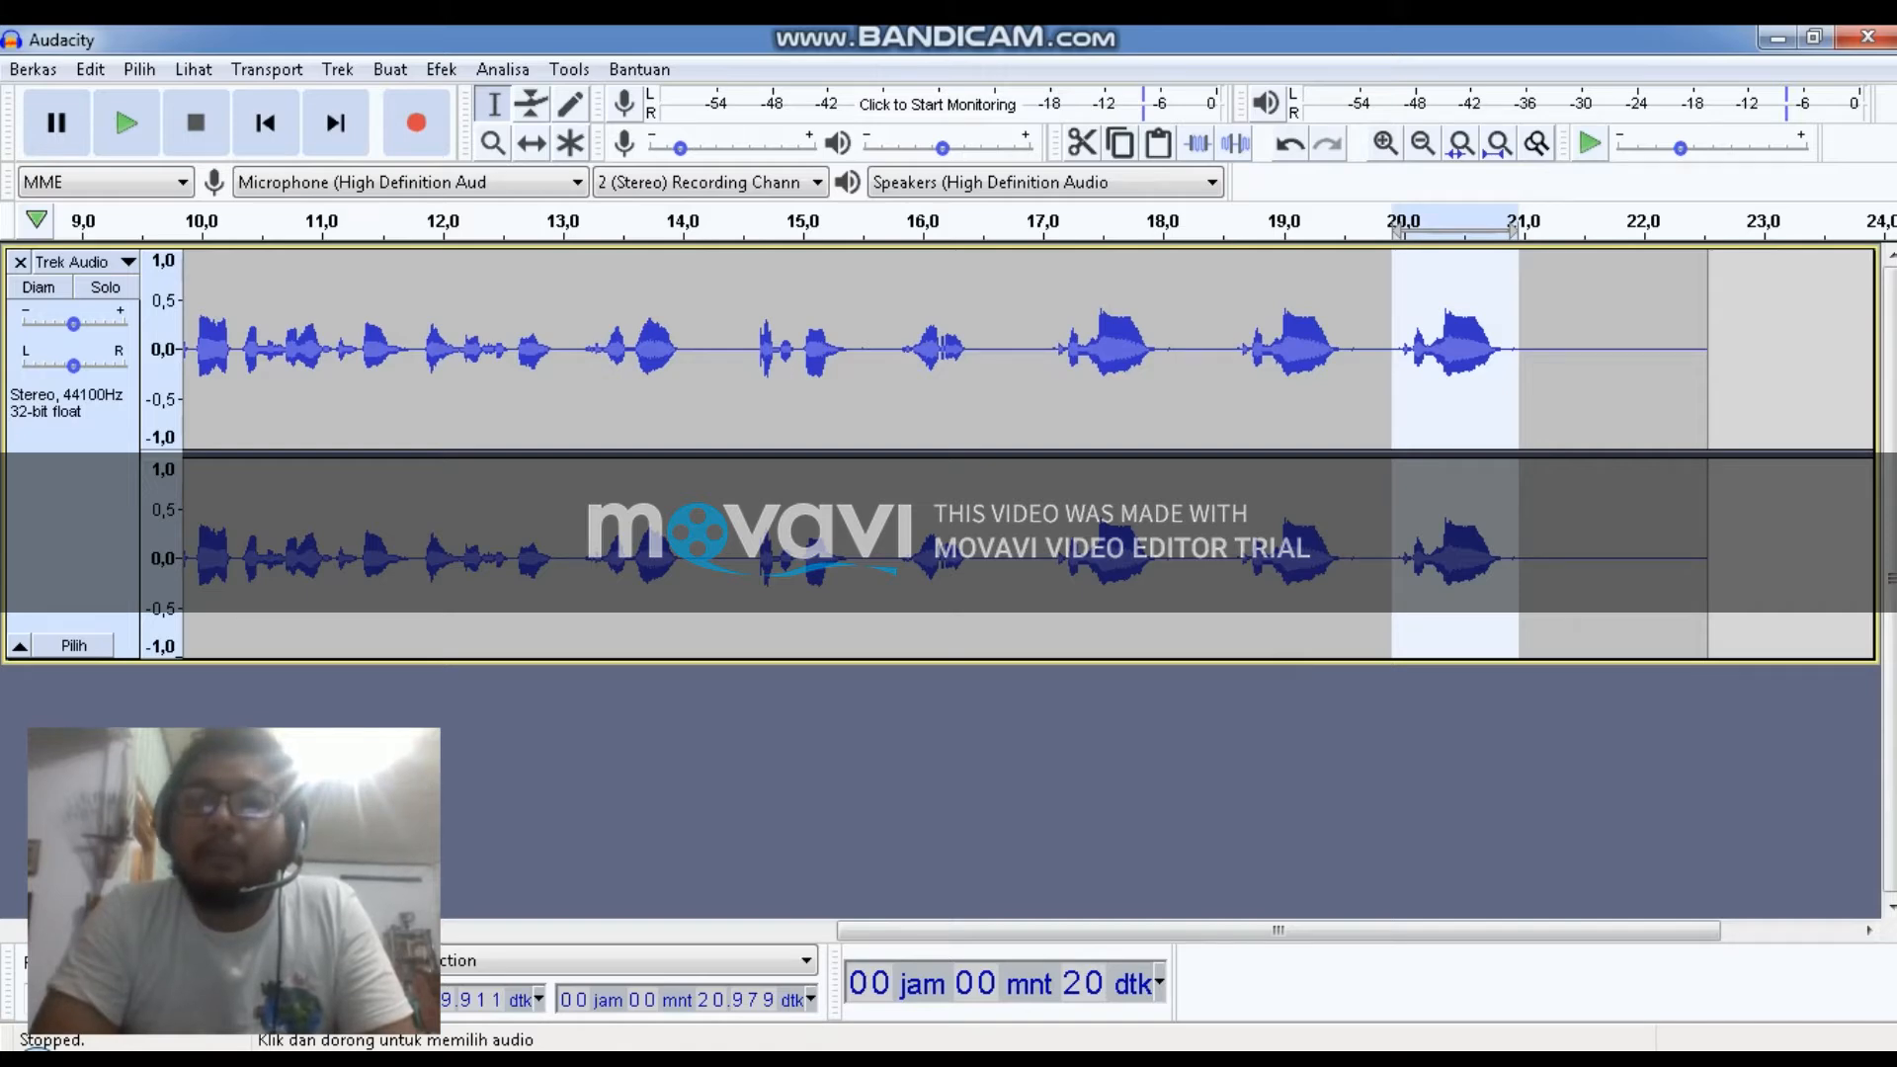
{"action": "left_click", "coordinate": [1592, 375]}
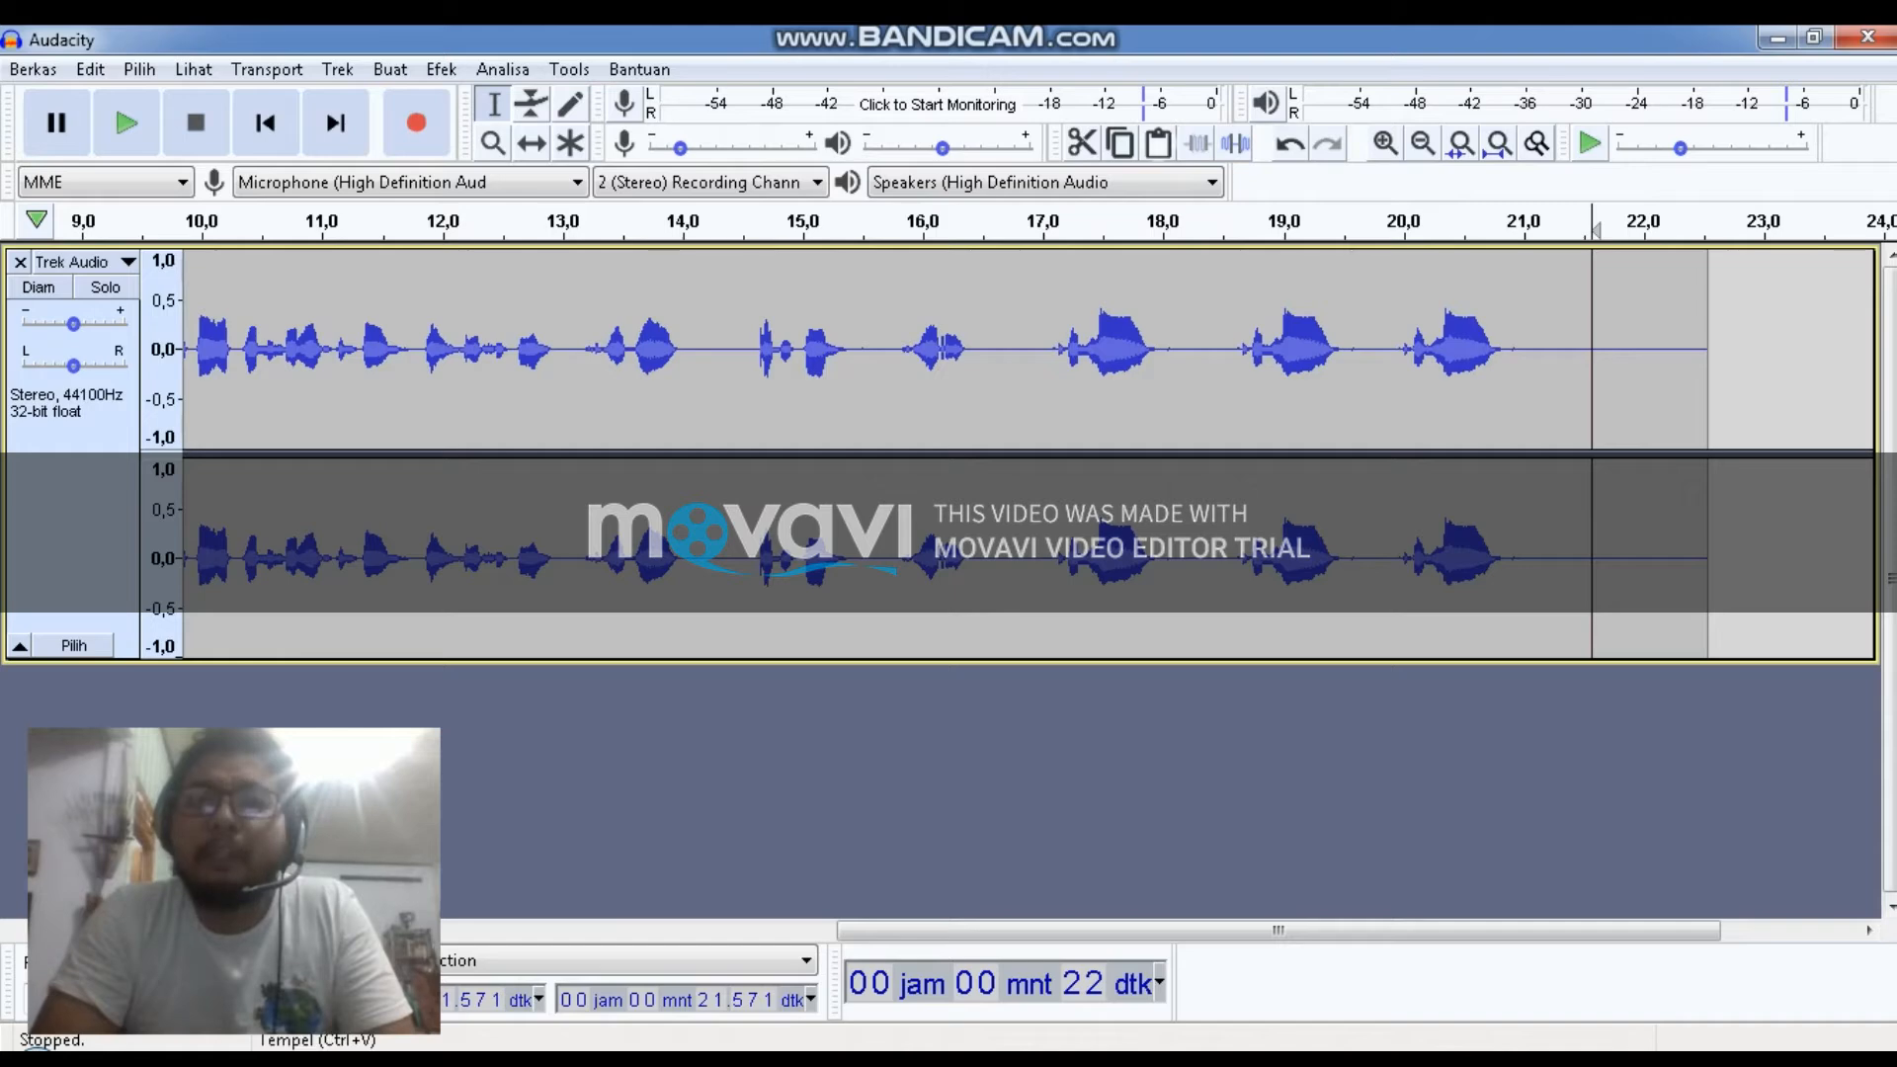
{"action": "left_click", "coordinate": [1158, 143]}
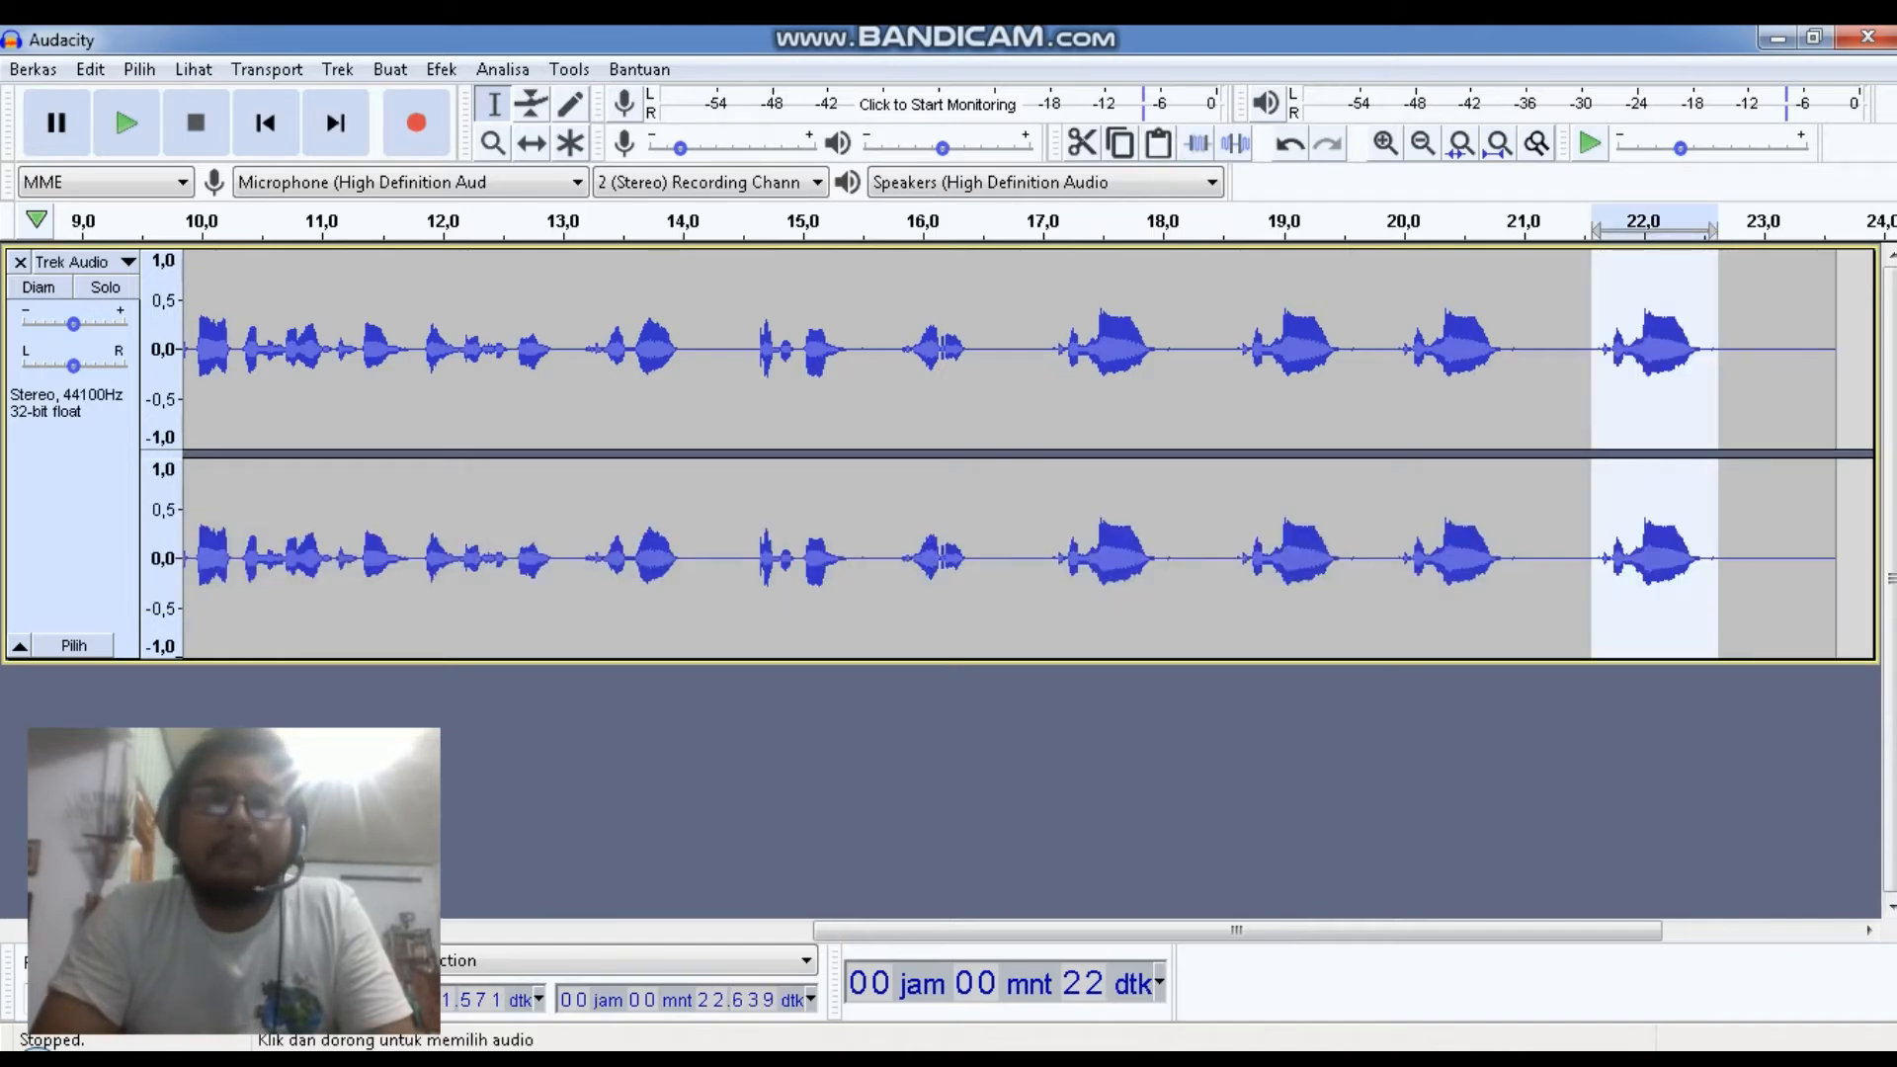
Select the whole track and play it back from the start
{"action": "key", "text": "ctrl+a"}
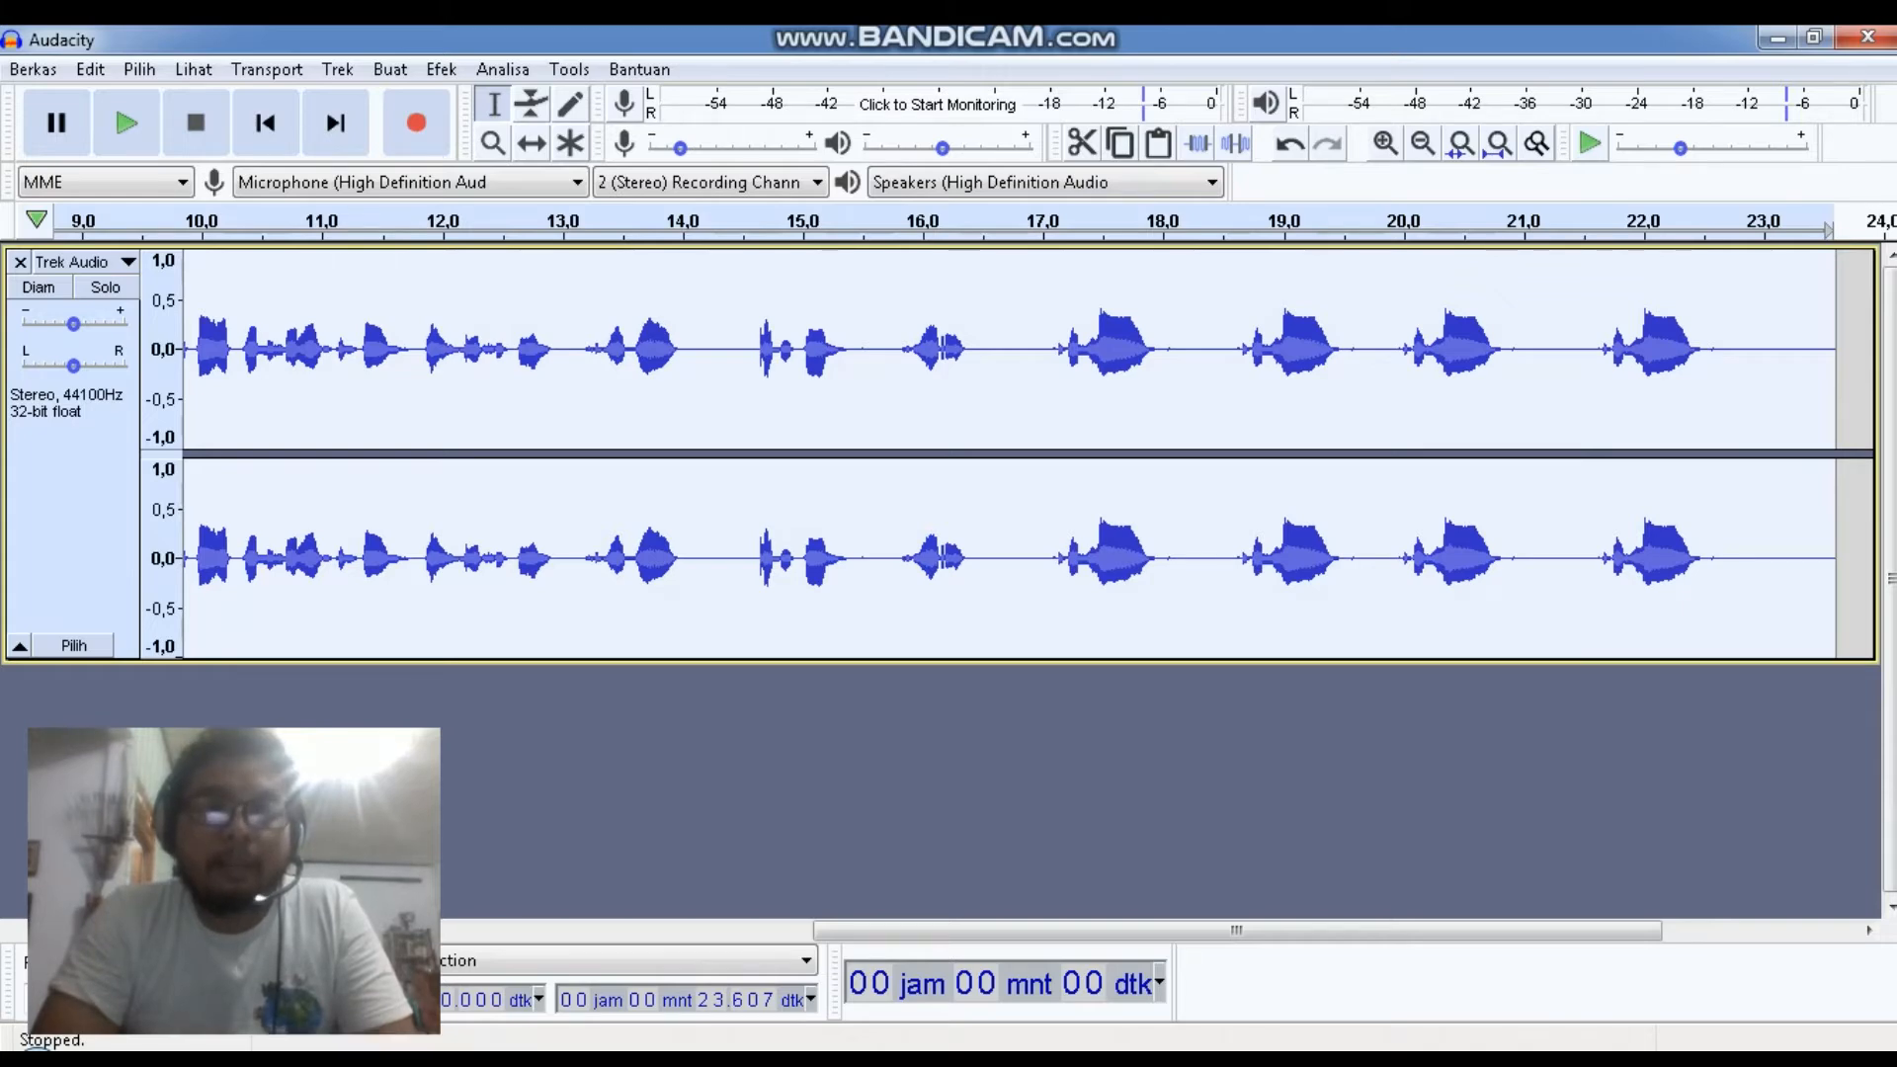
{"action": "left_click_drag", "start_coordinate": [1236, 931], "coordinate": [638, 931]}
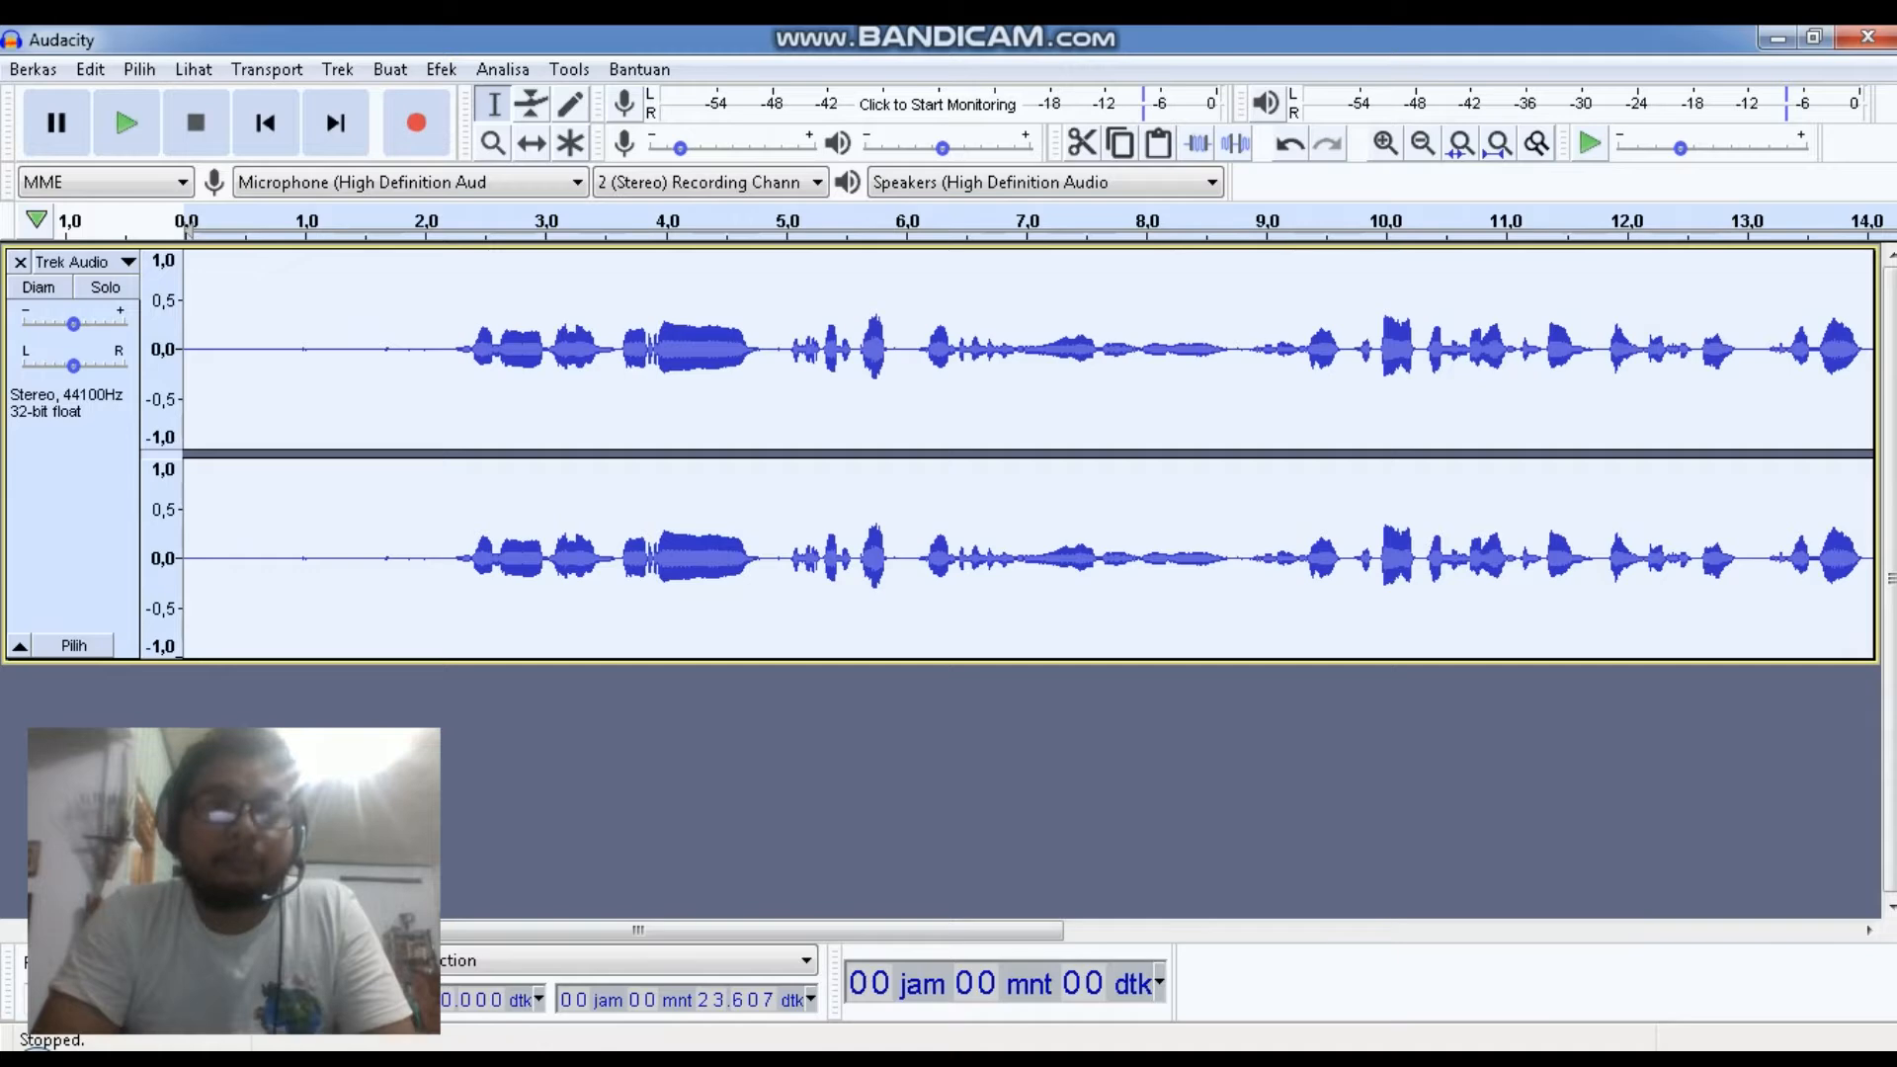
{"action": "left_click", "coordinate": [125, 123]}
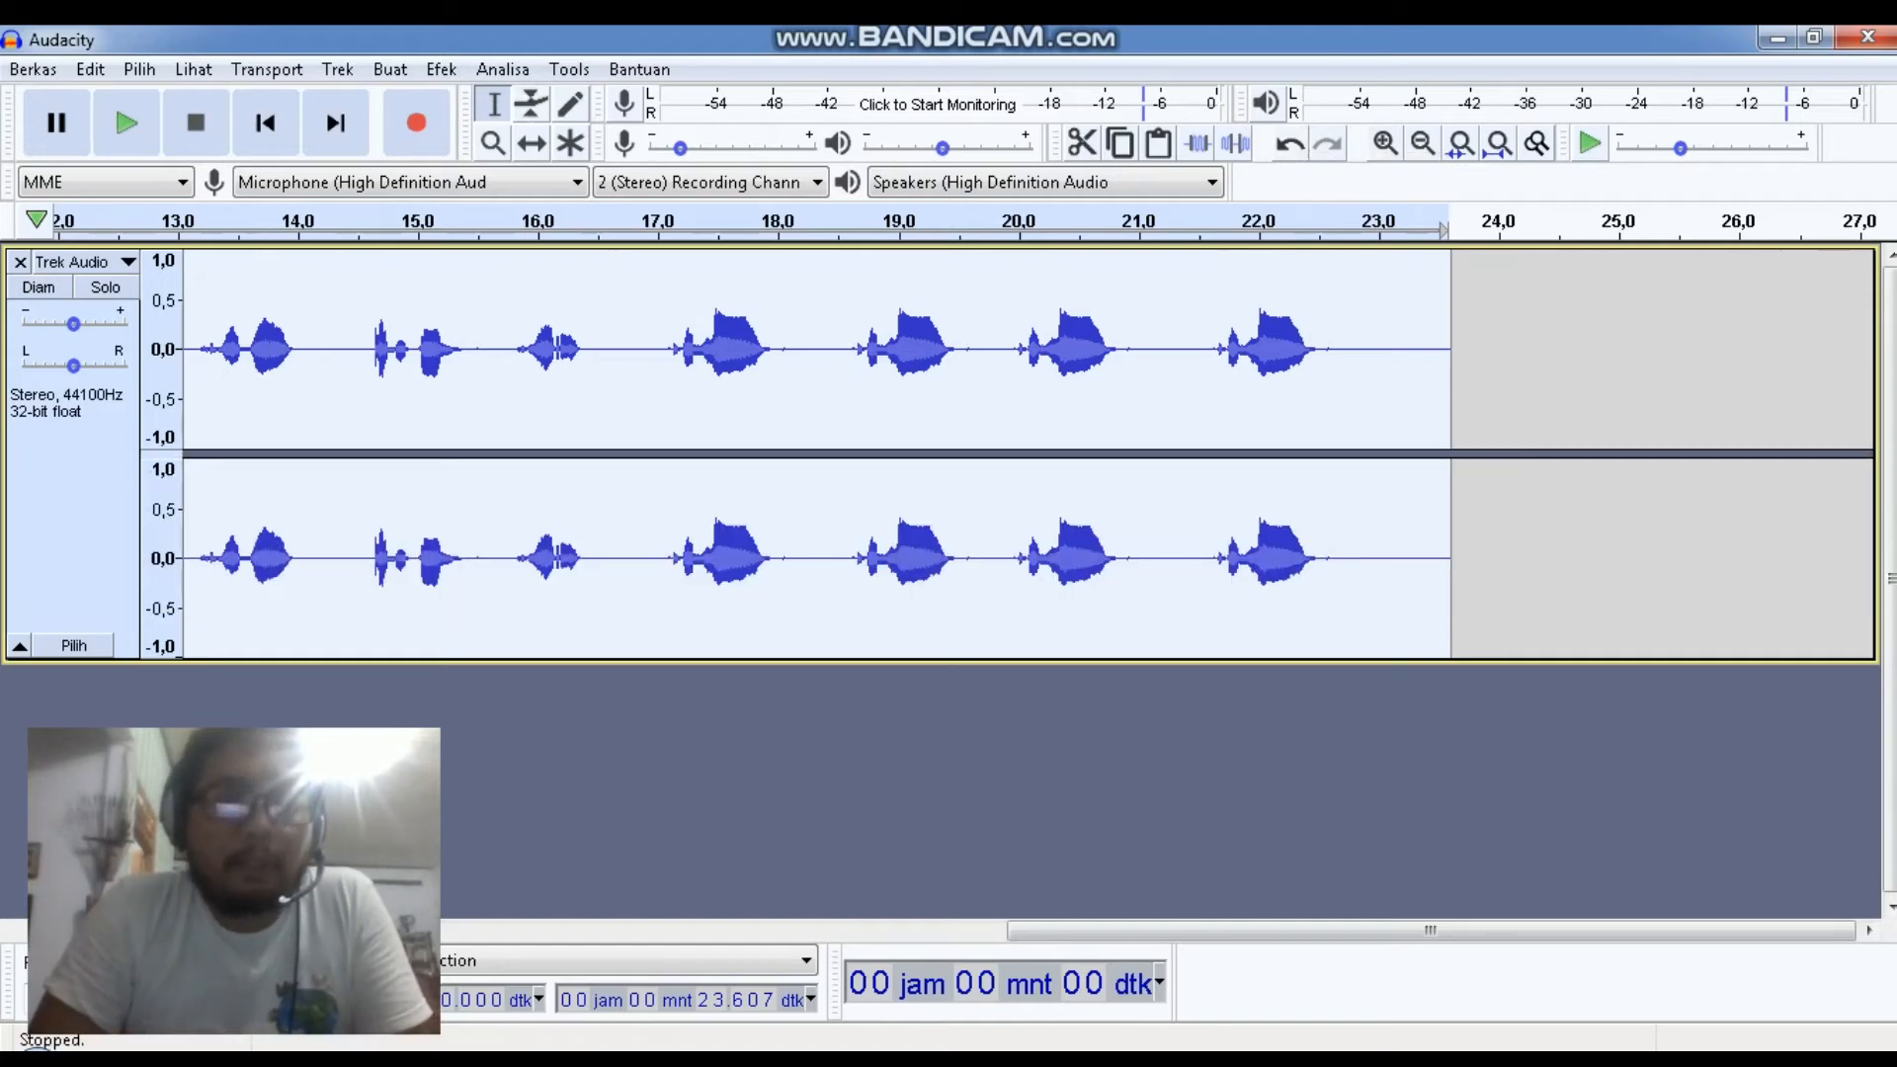
Apply Noise Reduction to the whole track with 14 dB reduction, sensitivity 6.00 and frequency smoothing 3
{"action": "left_click_drag", "start_coordinate": [1431, 930], "coordinate": [637, 930]}
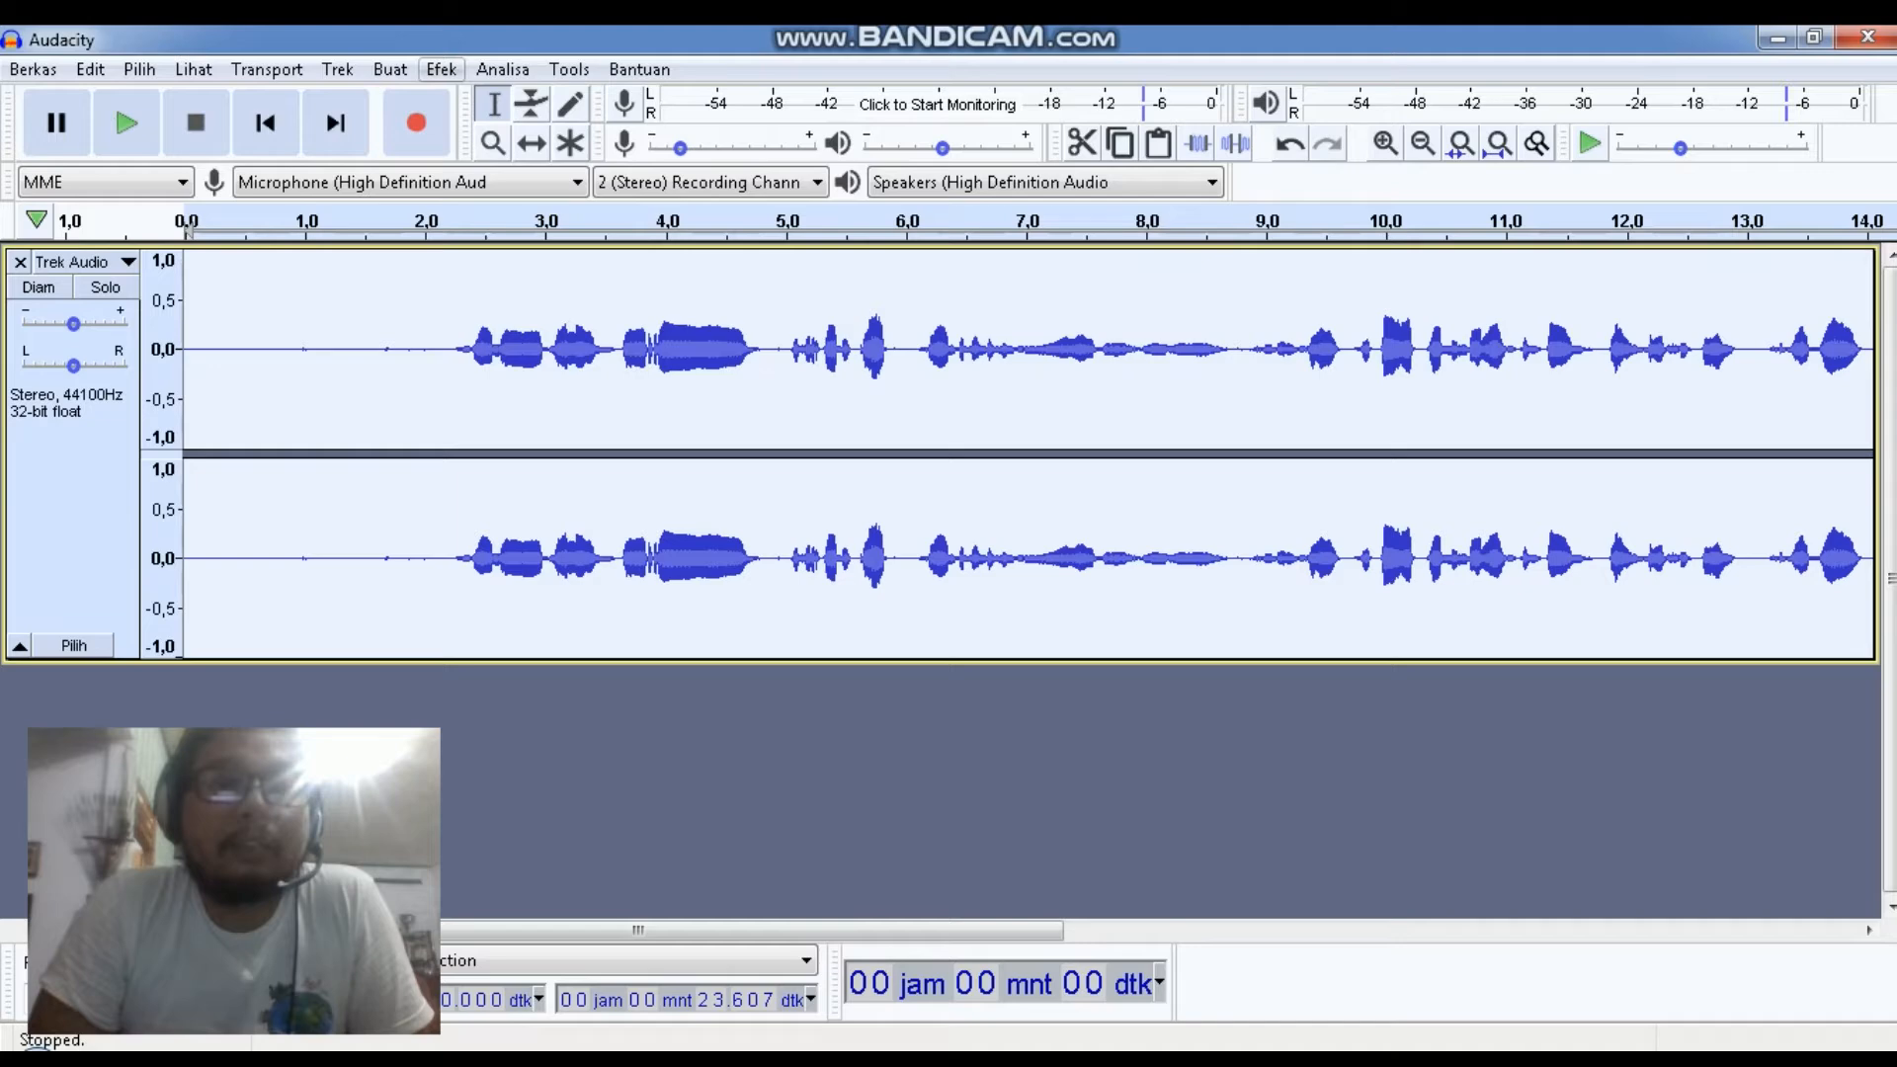
{"action": "left_click", "coordinate": [442, 69]}
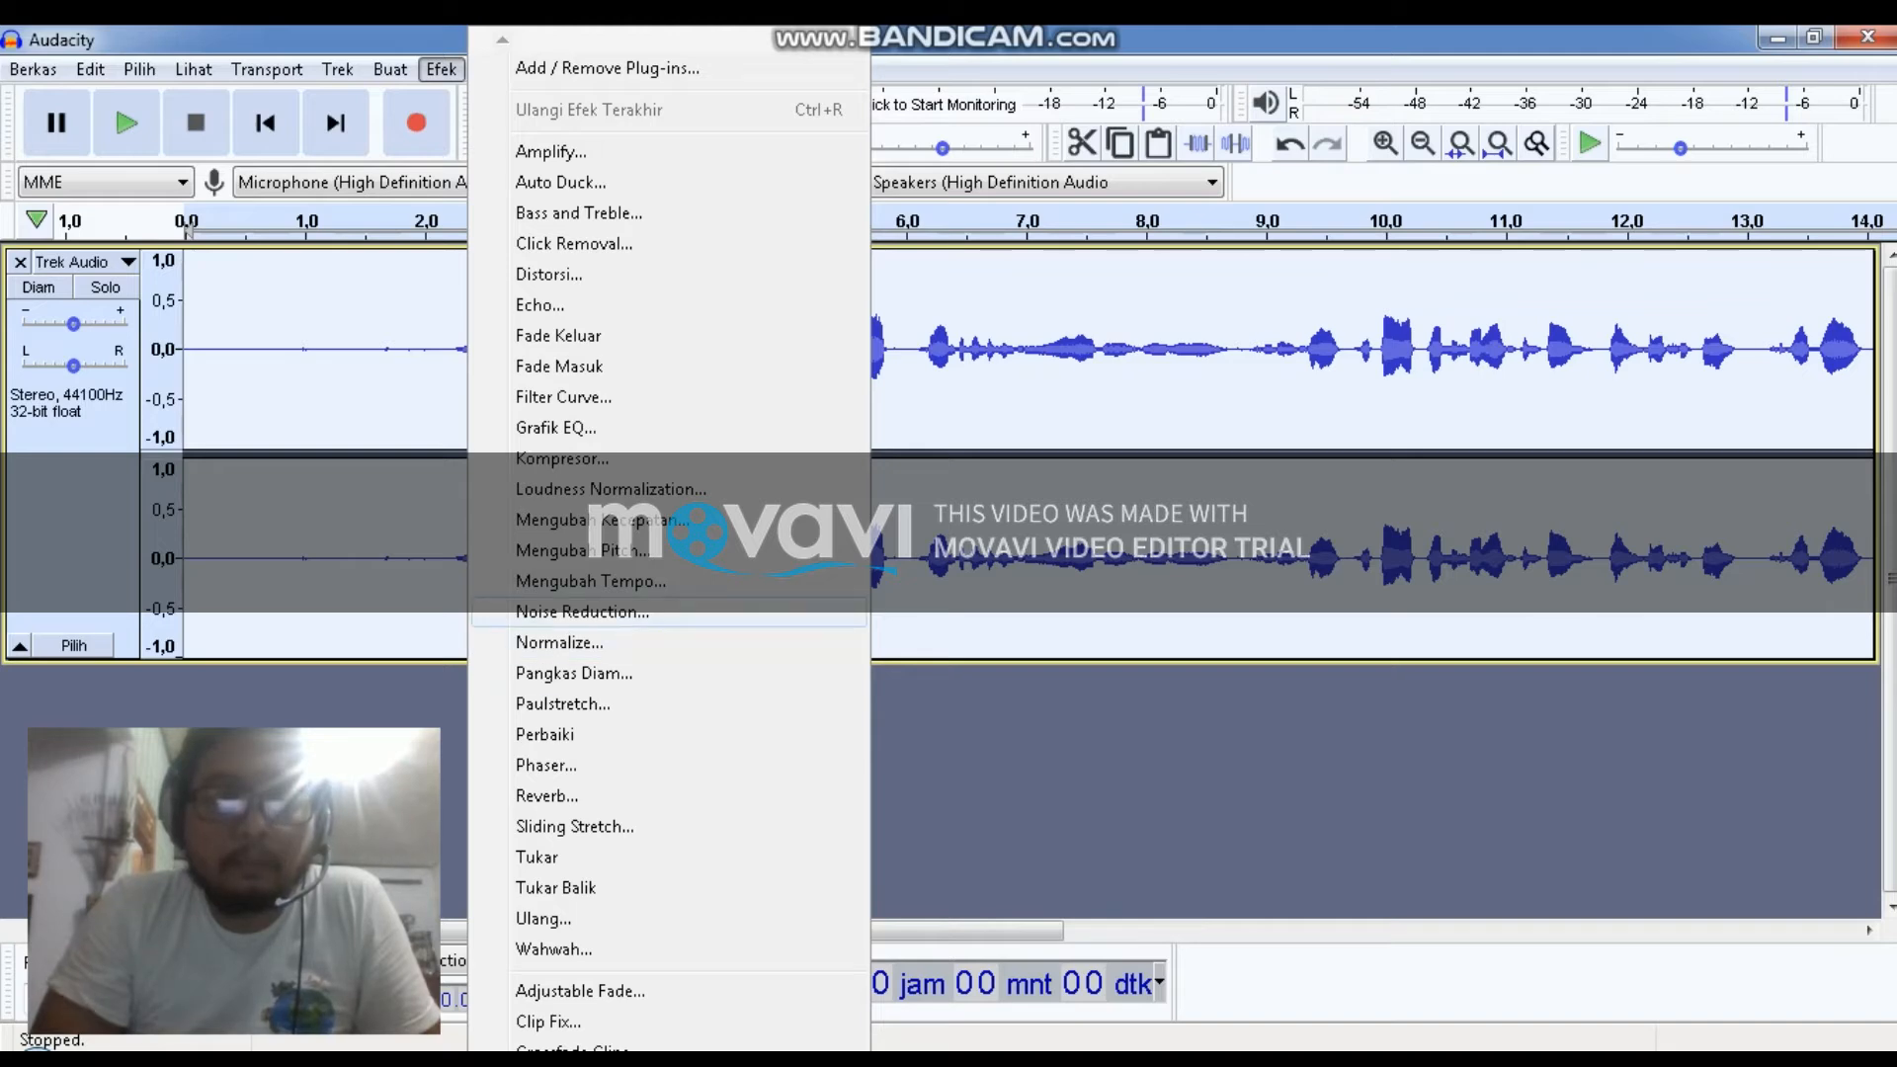
{"action": "left_click", "coordinate": [582, 612]}
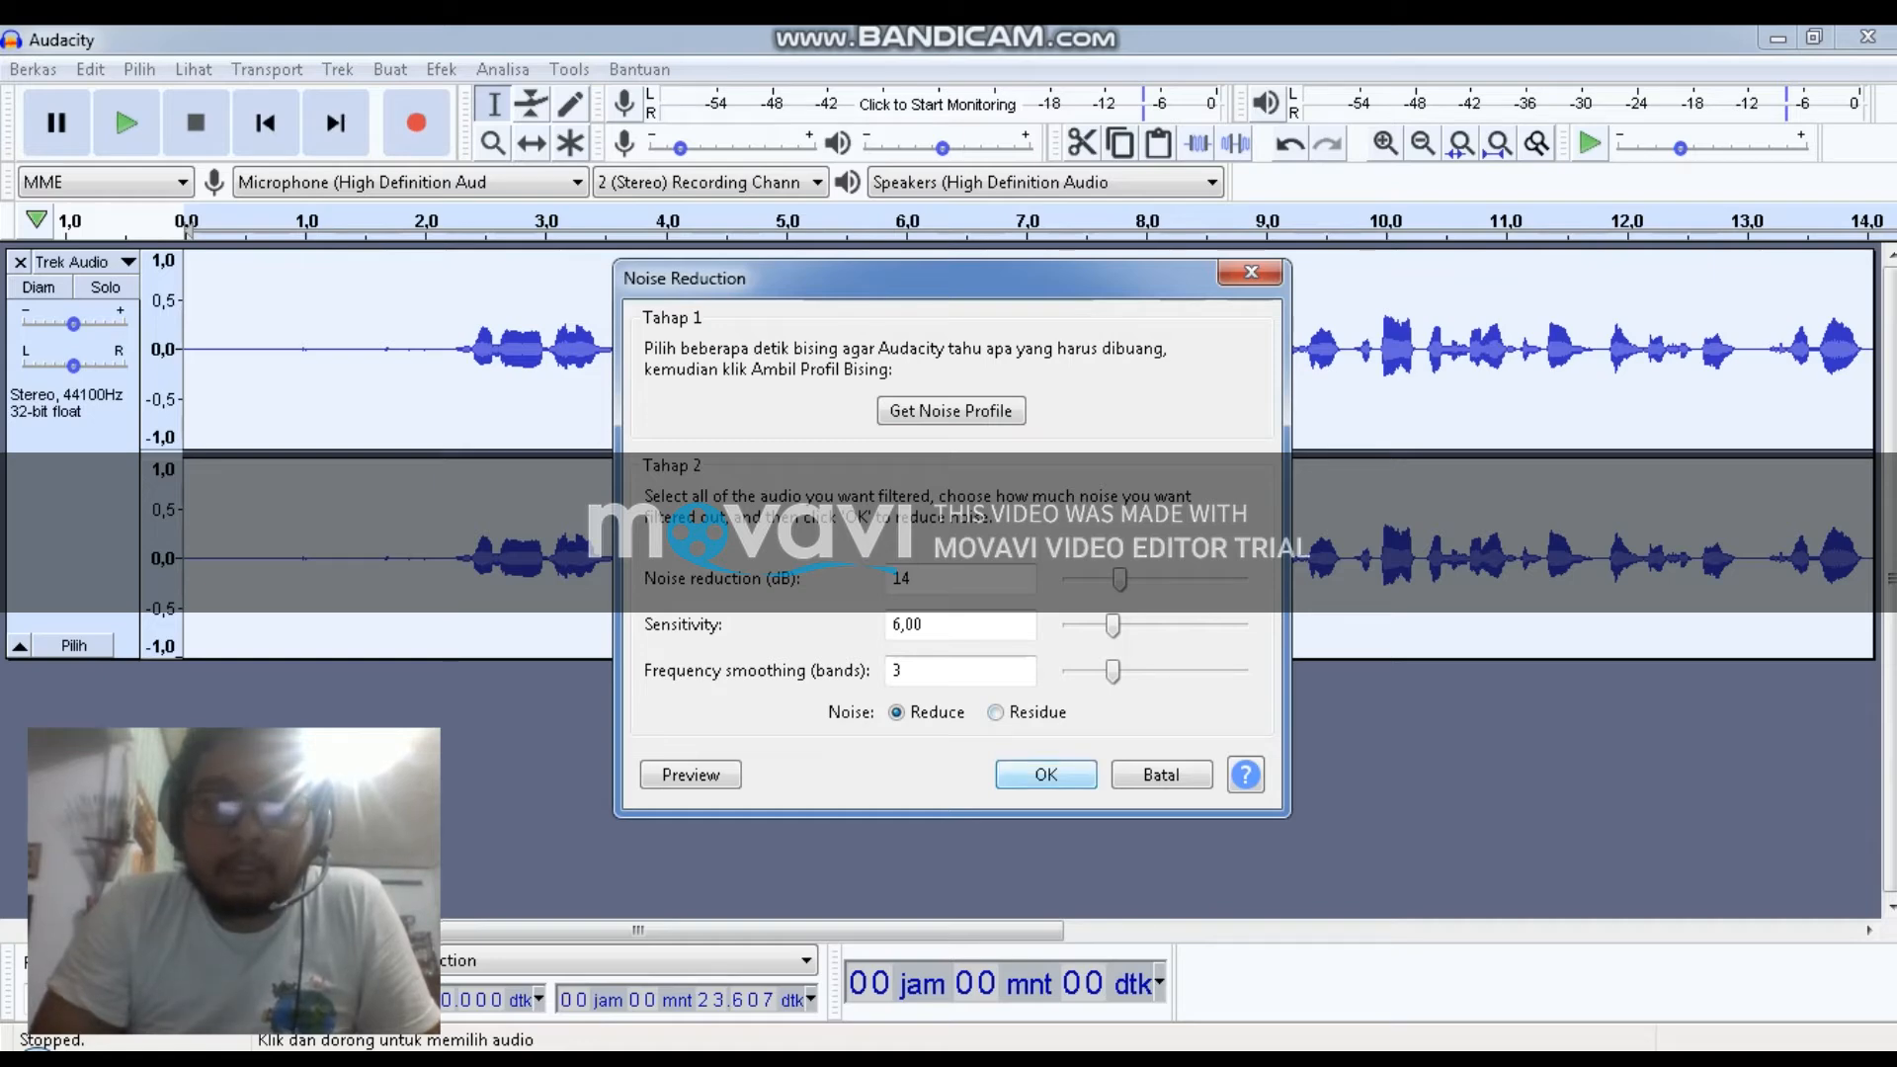
{"action": "left_click", "coordinate": [1046, 774]}
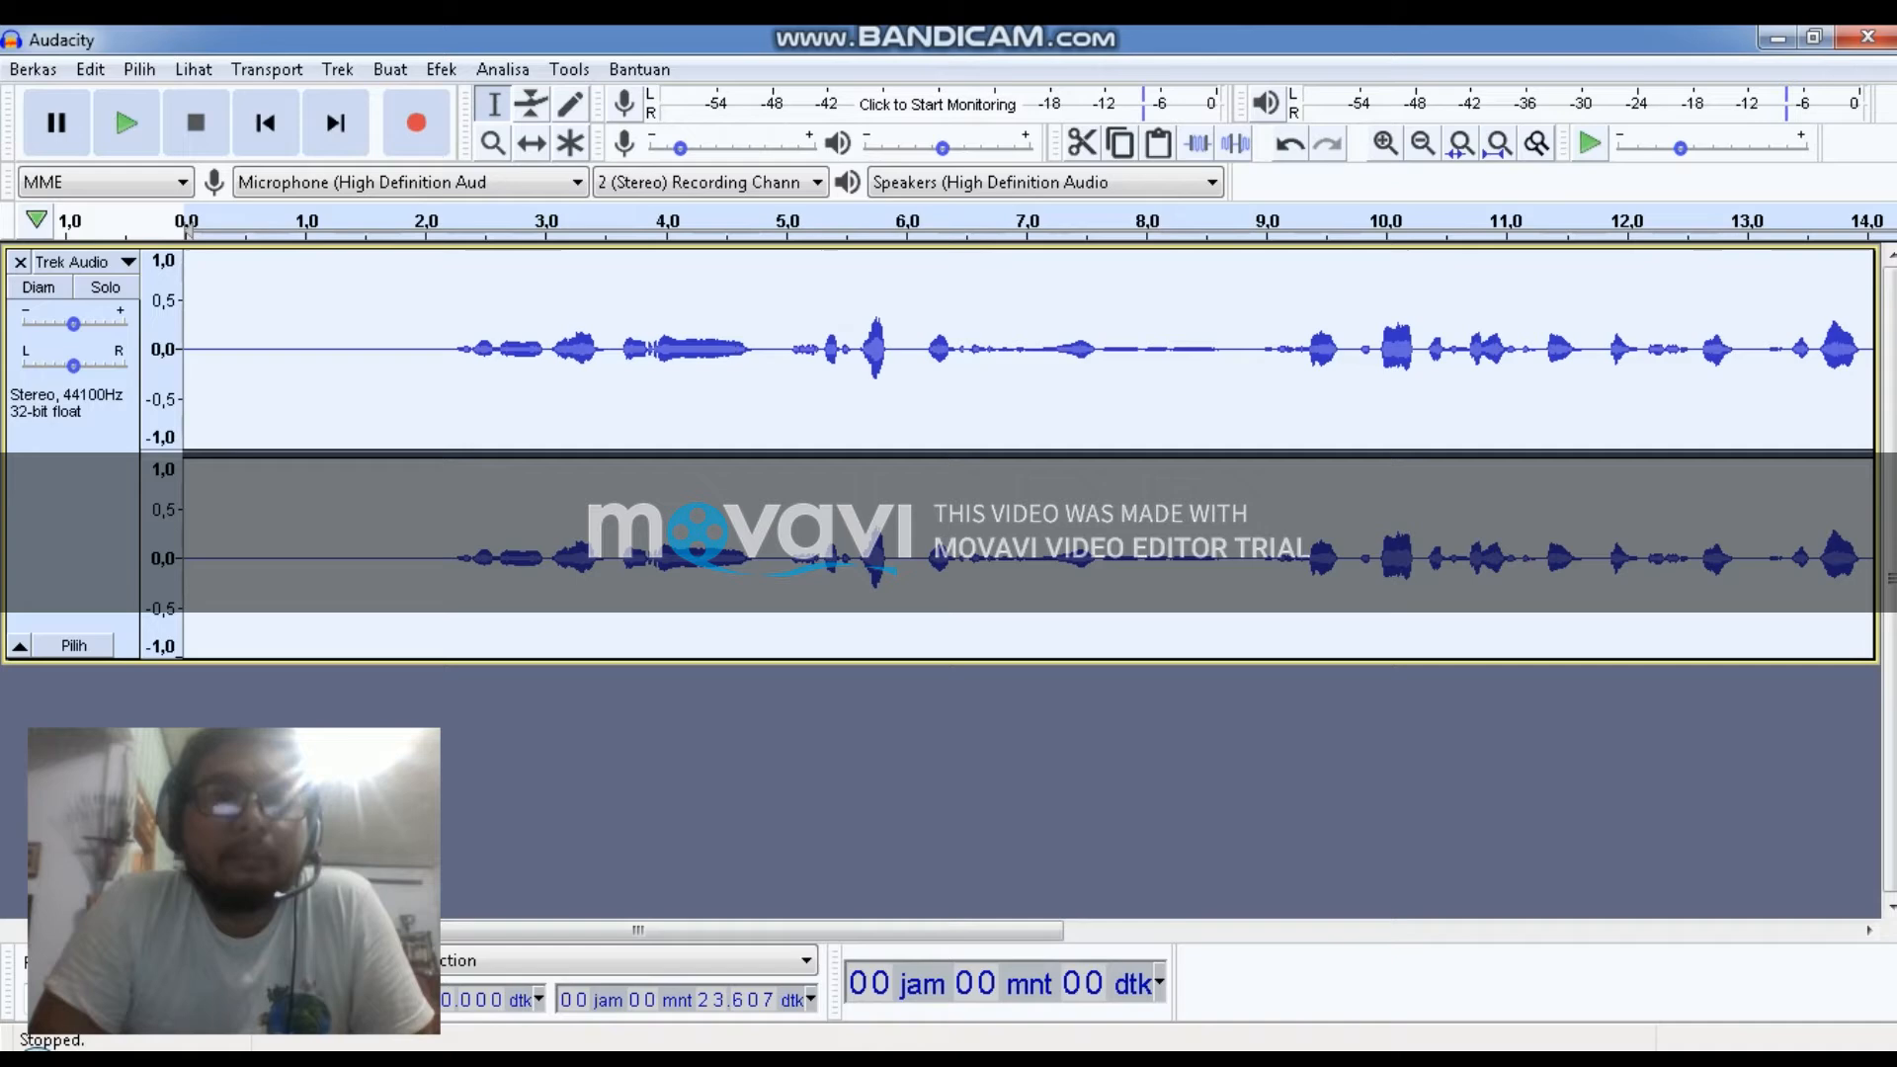
Open the Filter Curve EQ effect and load its Bass Boost factory preset
{"action": "left_click", "coordinate": [440, 69]}
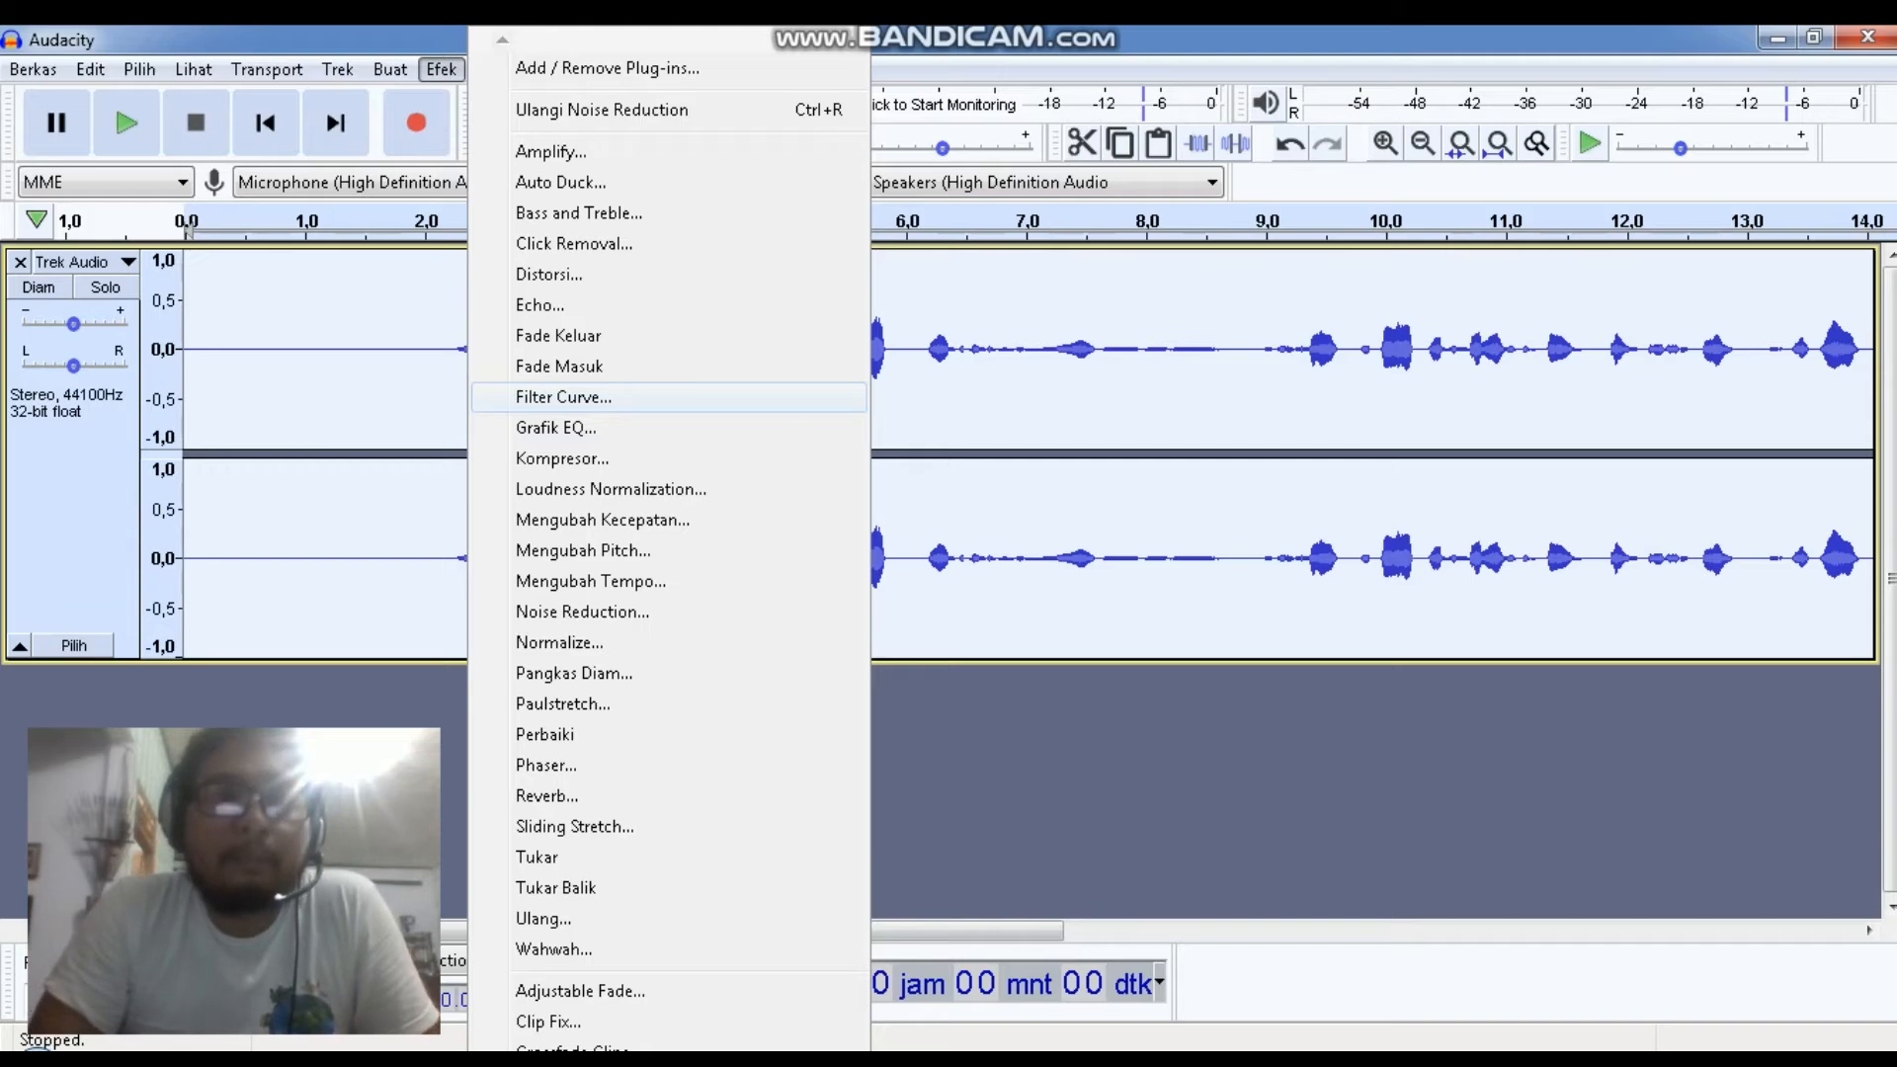
{"action": "key", "text": "Return"}
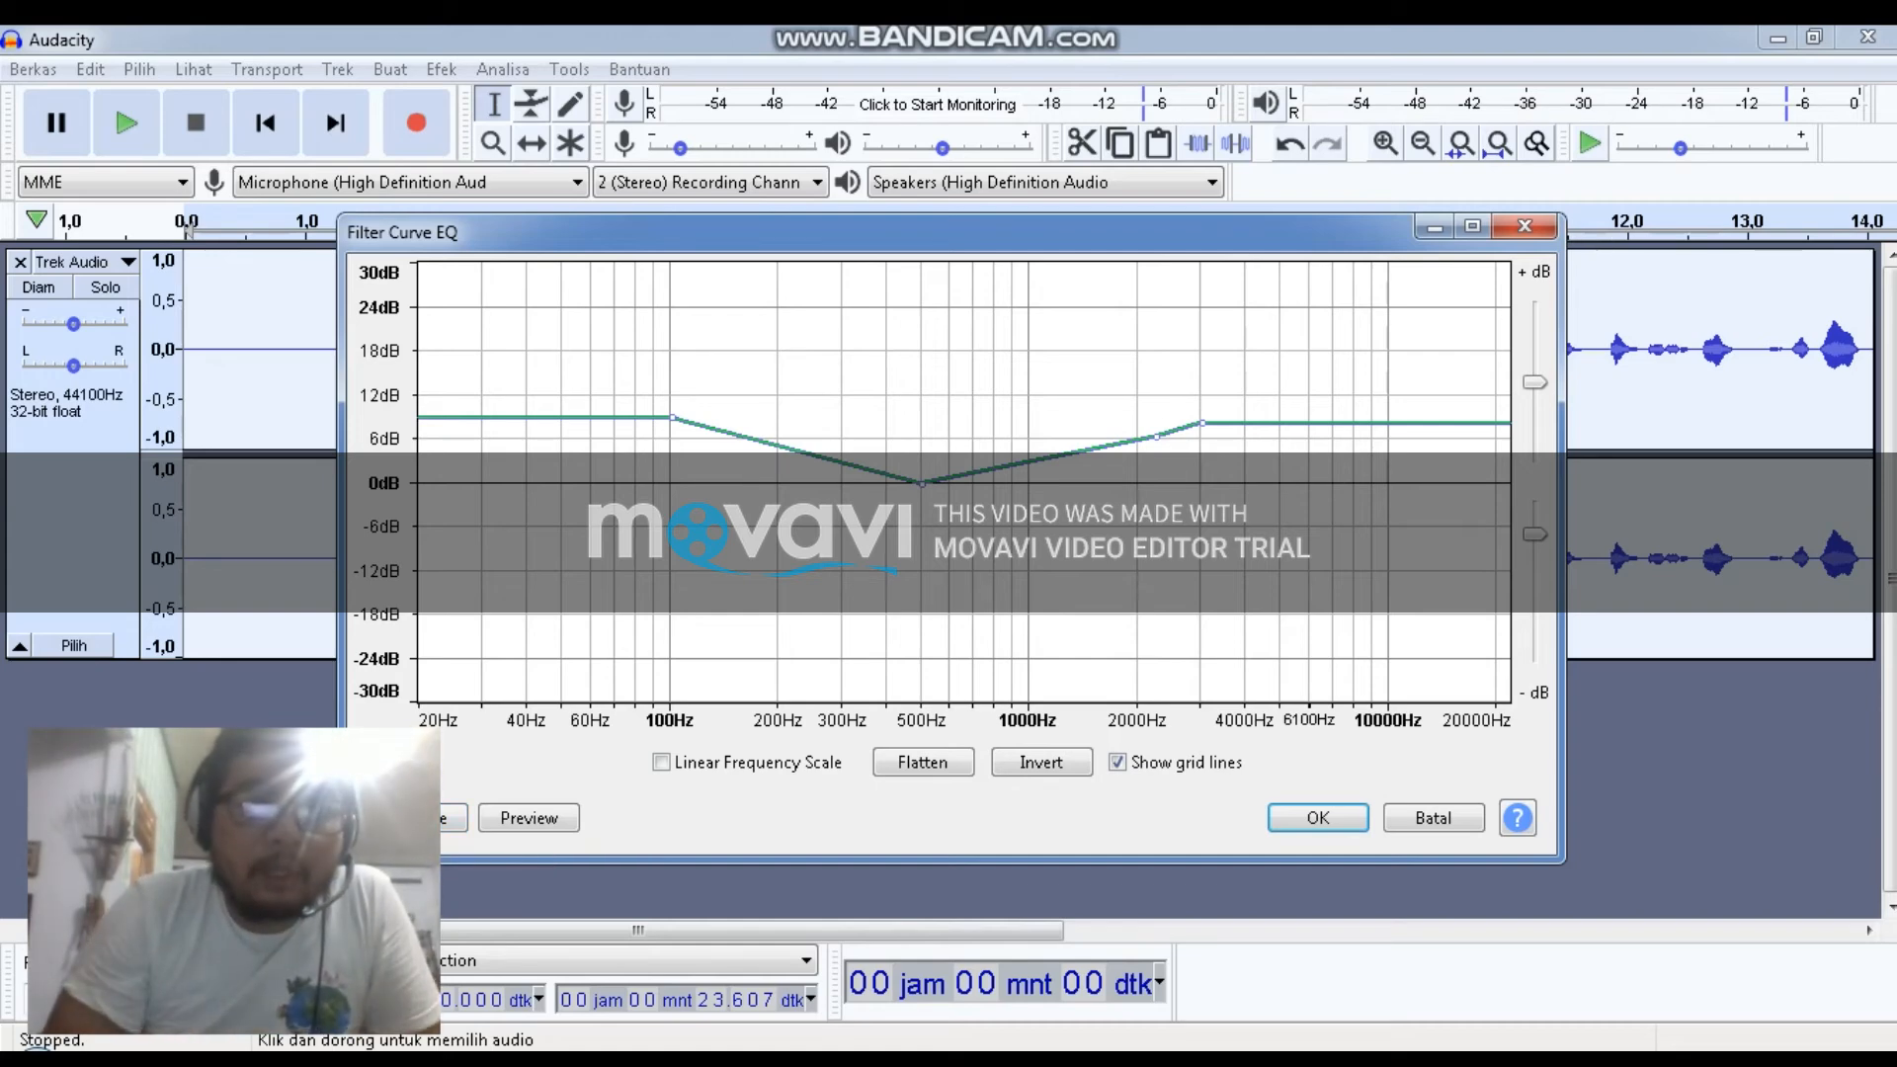
{"action": "left_click", "coordinate": [450, 817]}
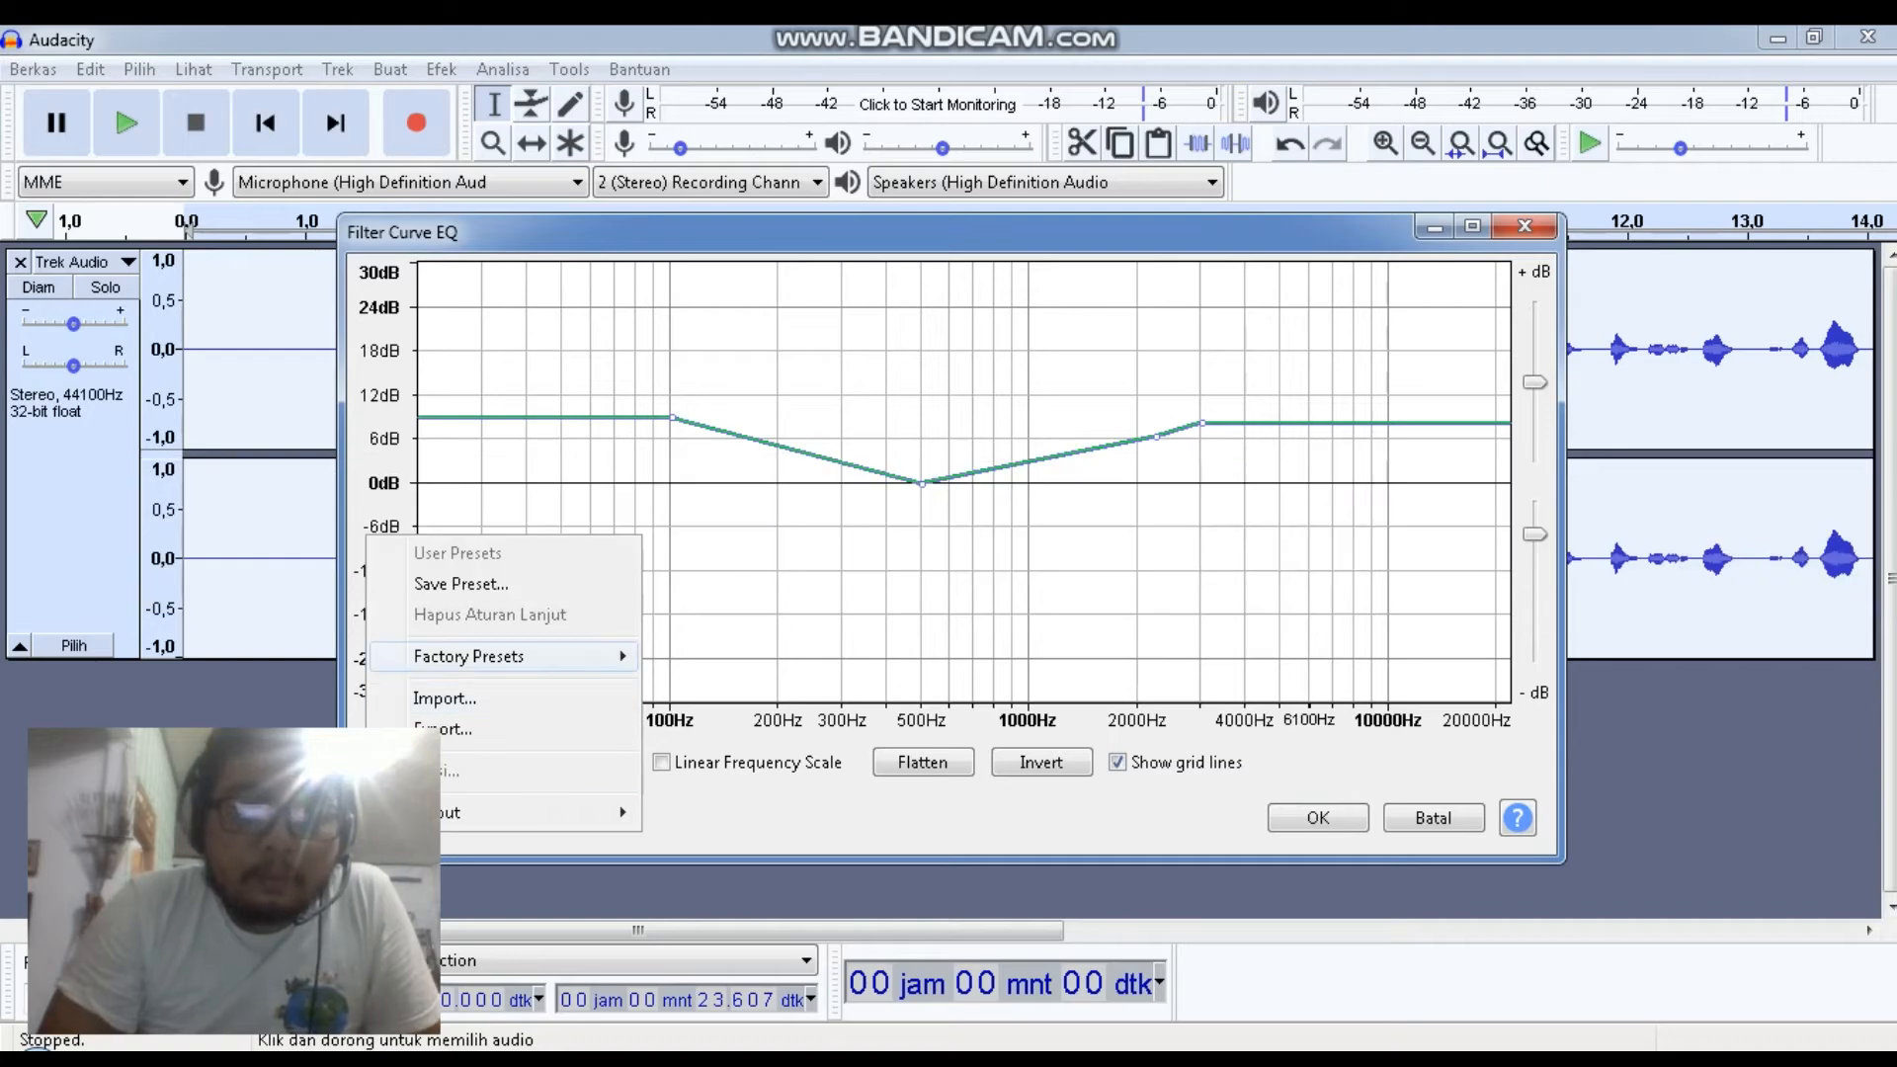
{"action": "mouse_move", "coordinate": [514, 656]}
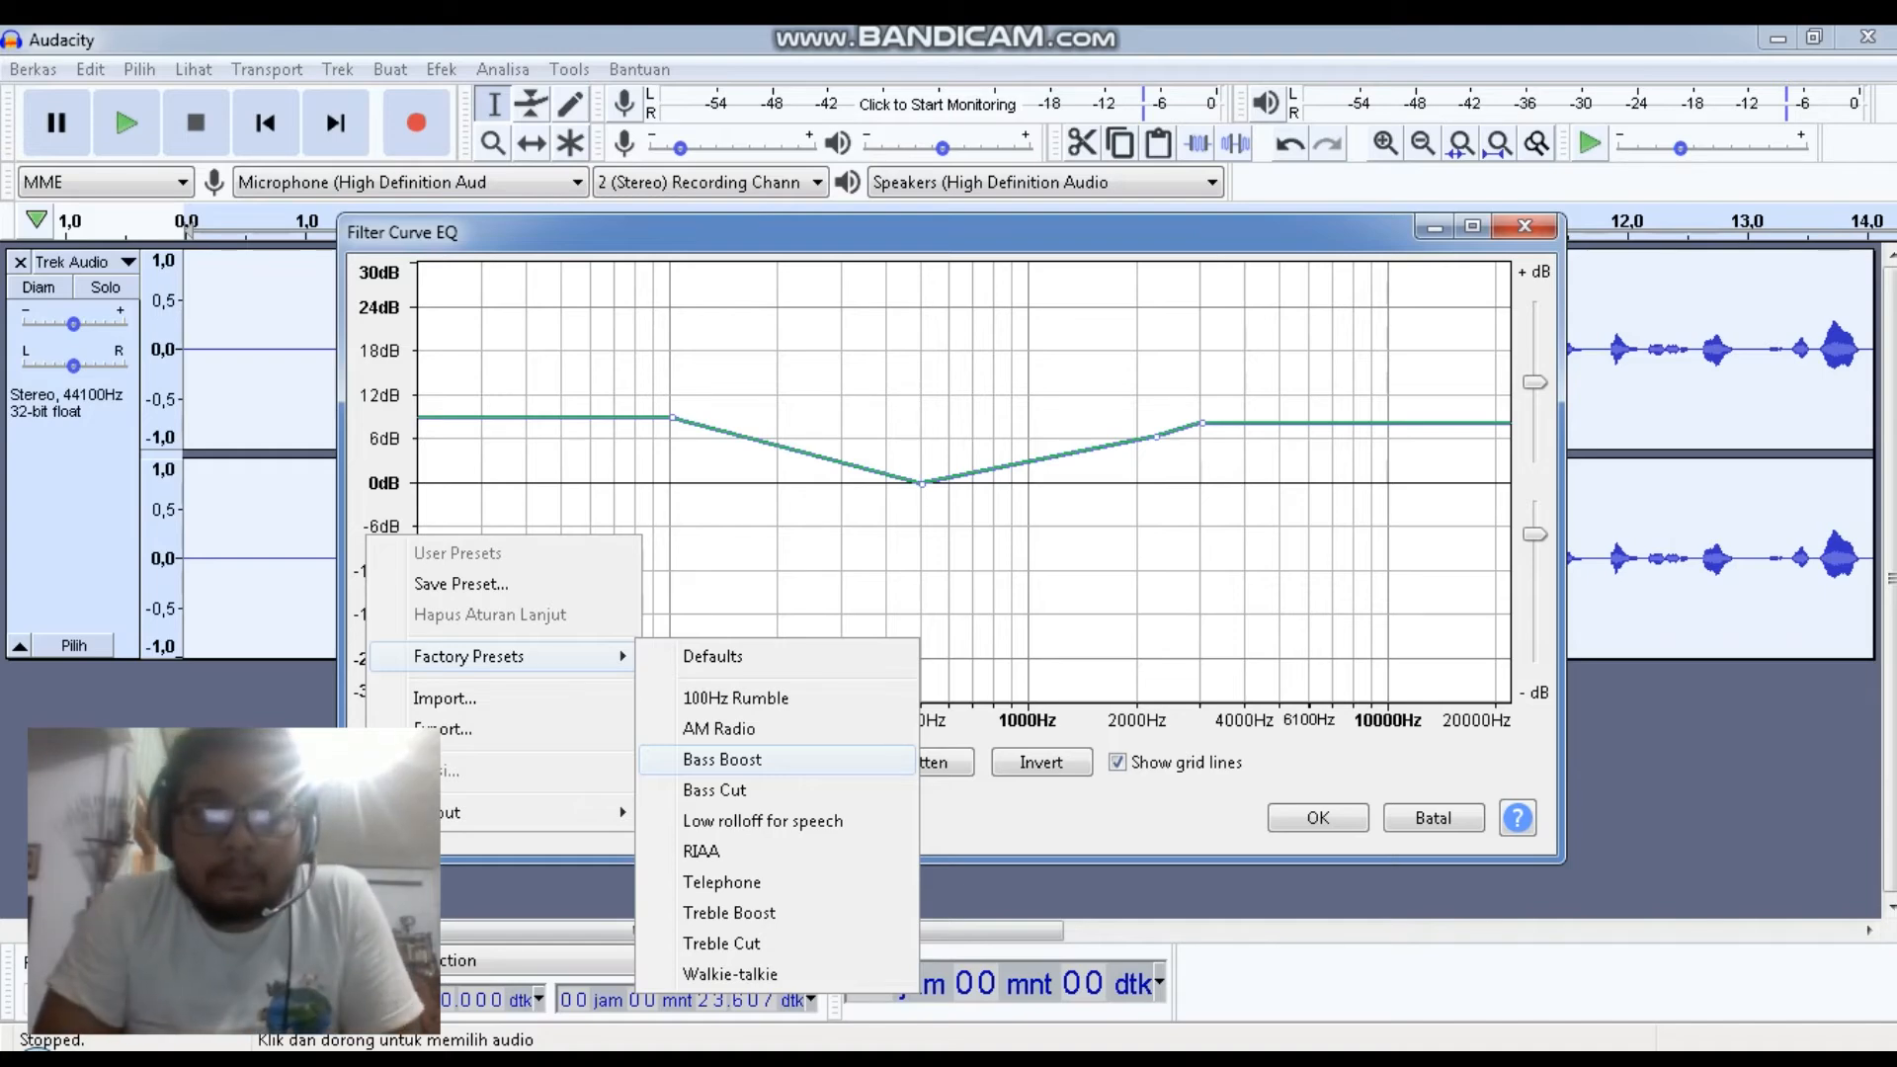
{"action": "left_click", "coordinate": [722, 759]}
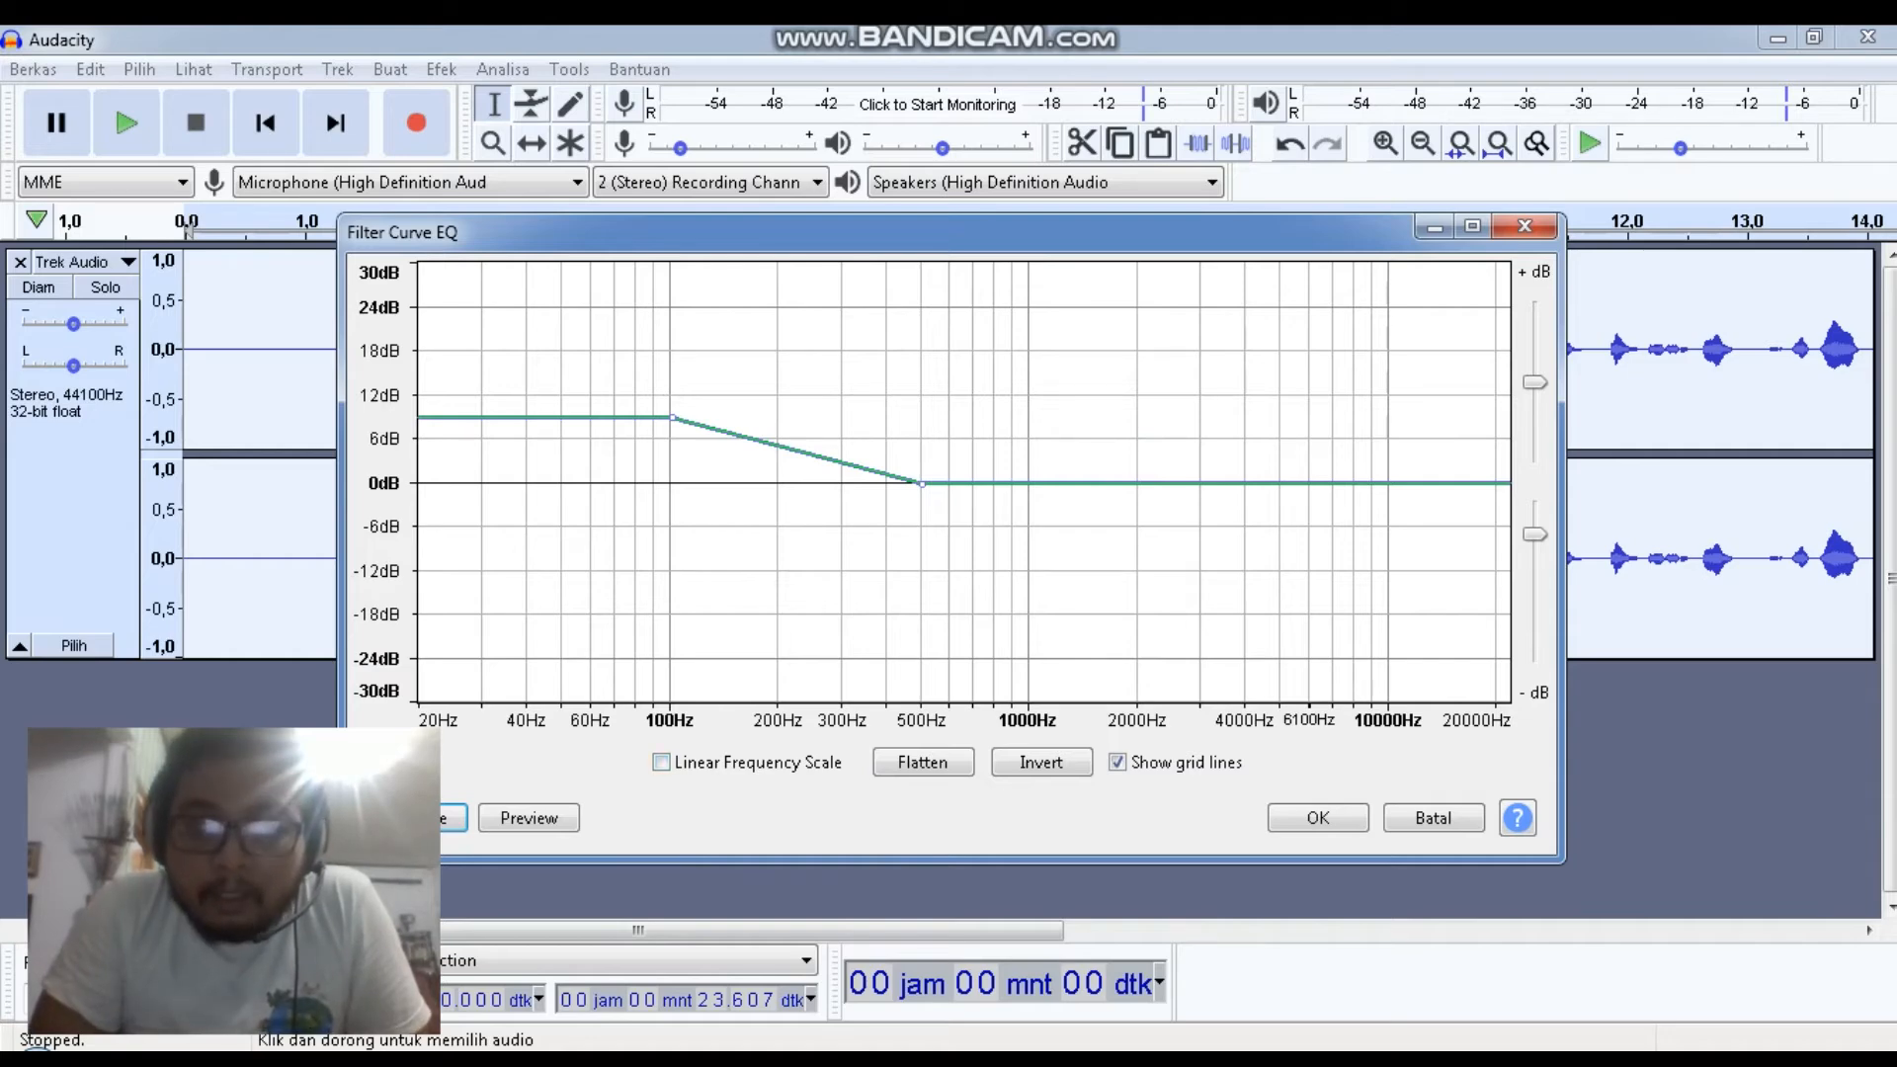
Add and nudge points on the EQ curve around 2000–3000 Hz
{"action": "left_click_drag", "start_coordinate": [1160, 484], "coordinate": [1159, 485]}
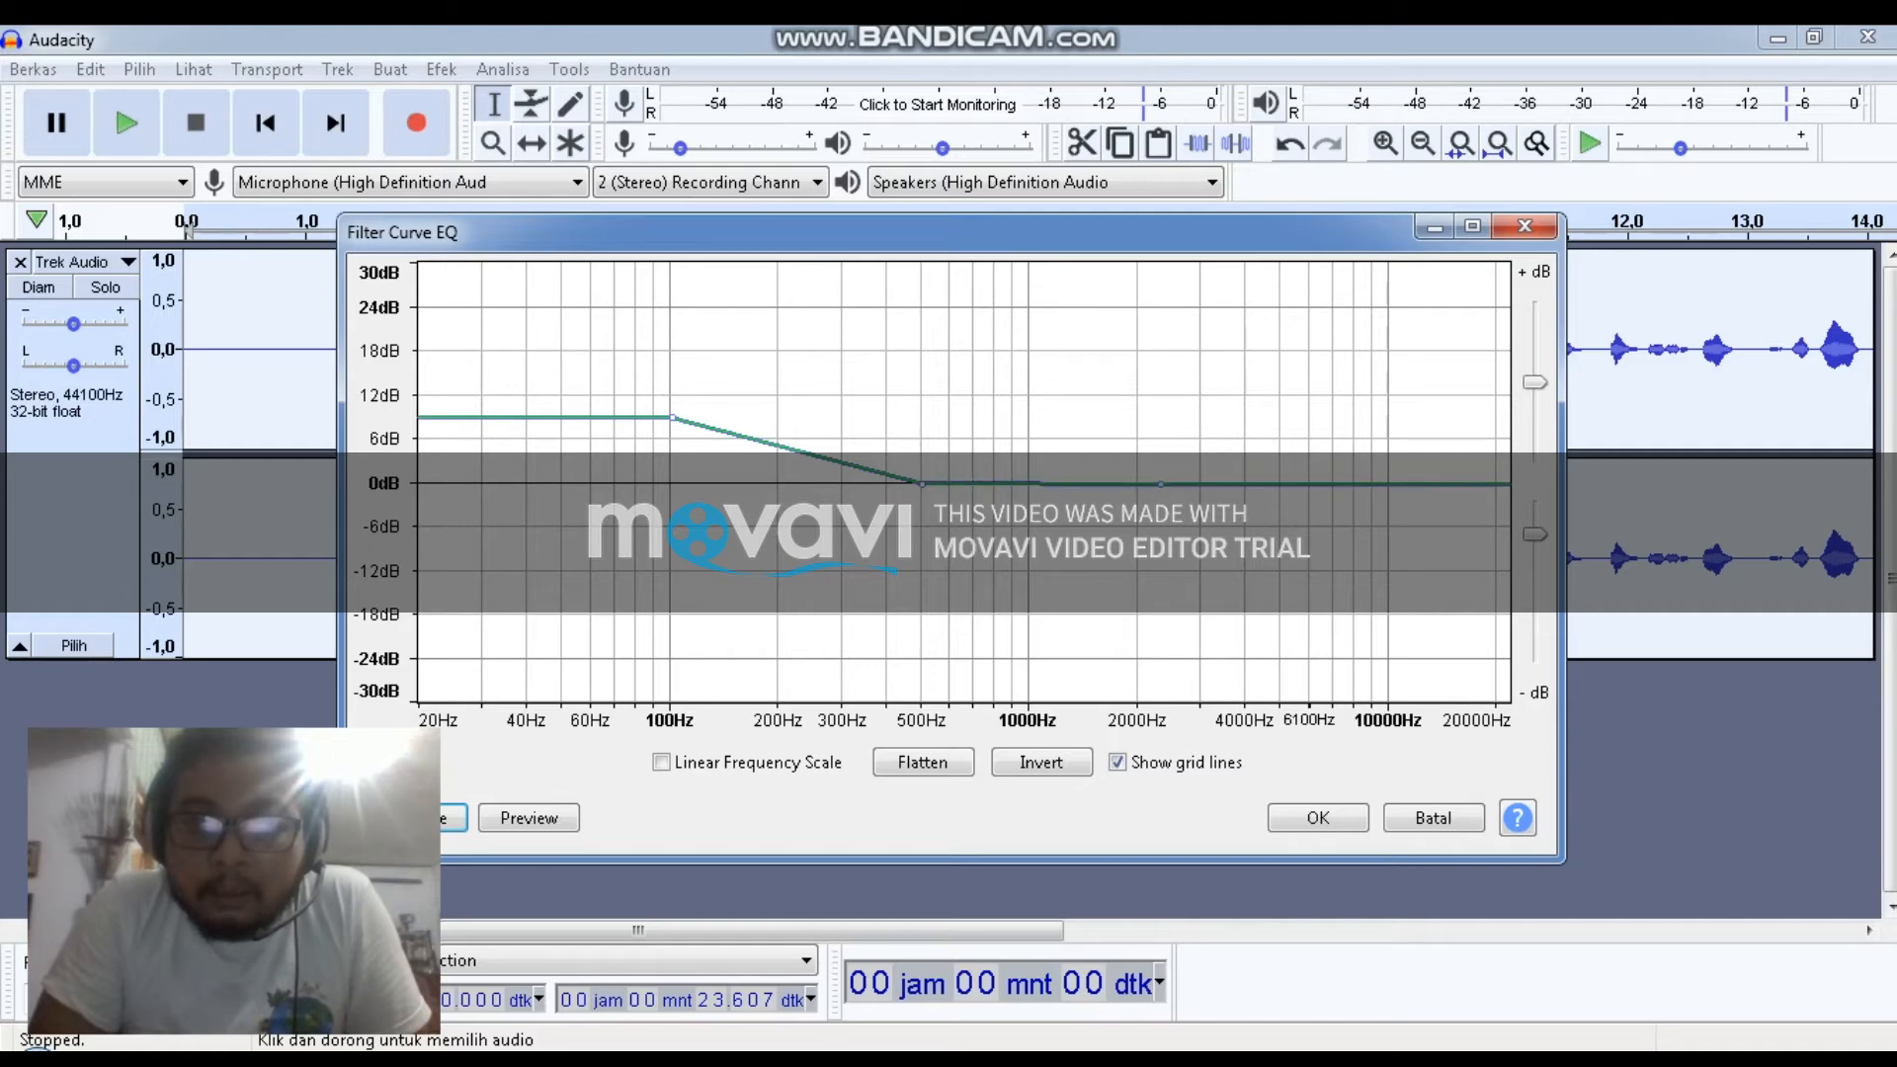
{"action": "left_click", "coordinate": [1180, 423]}
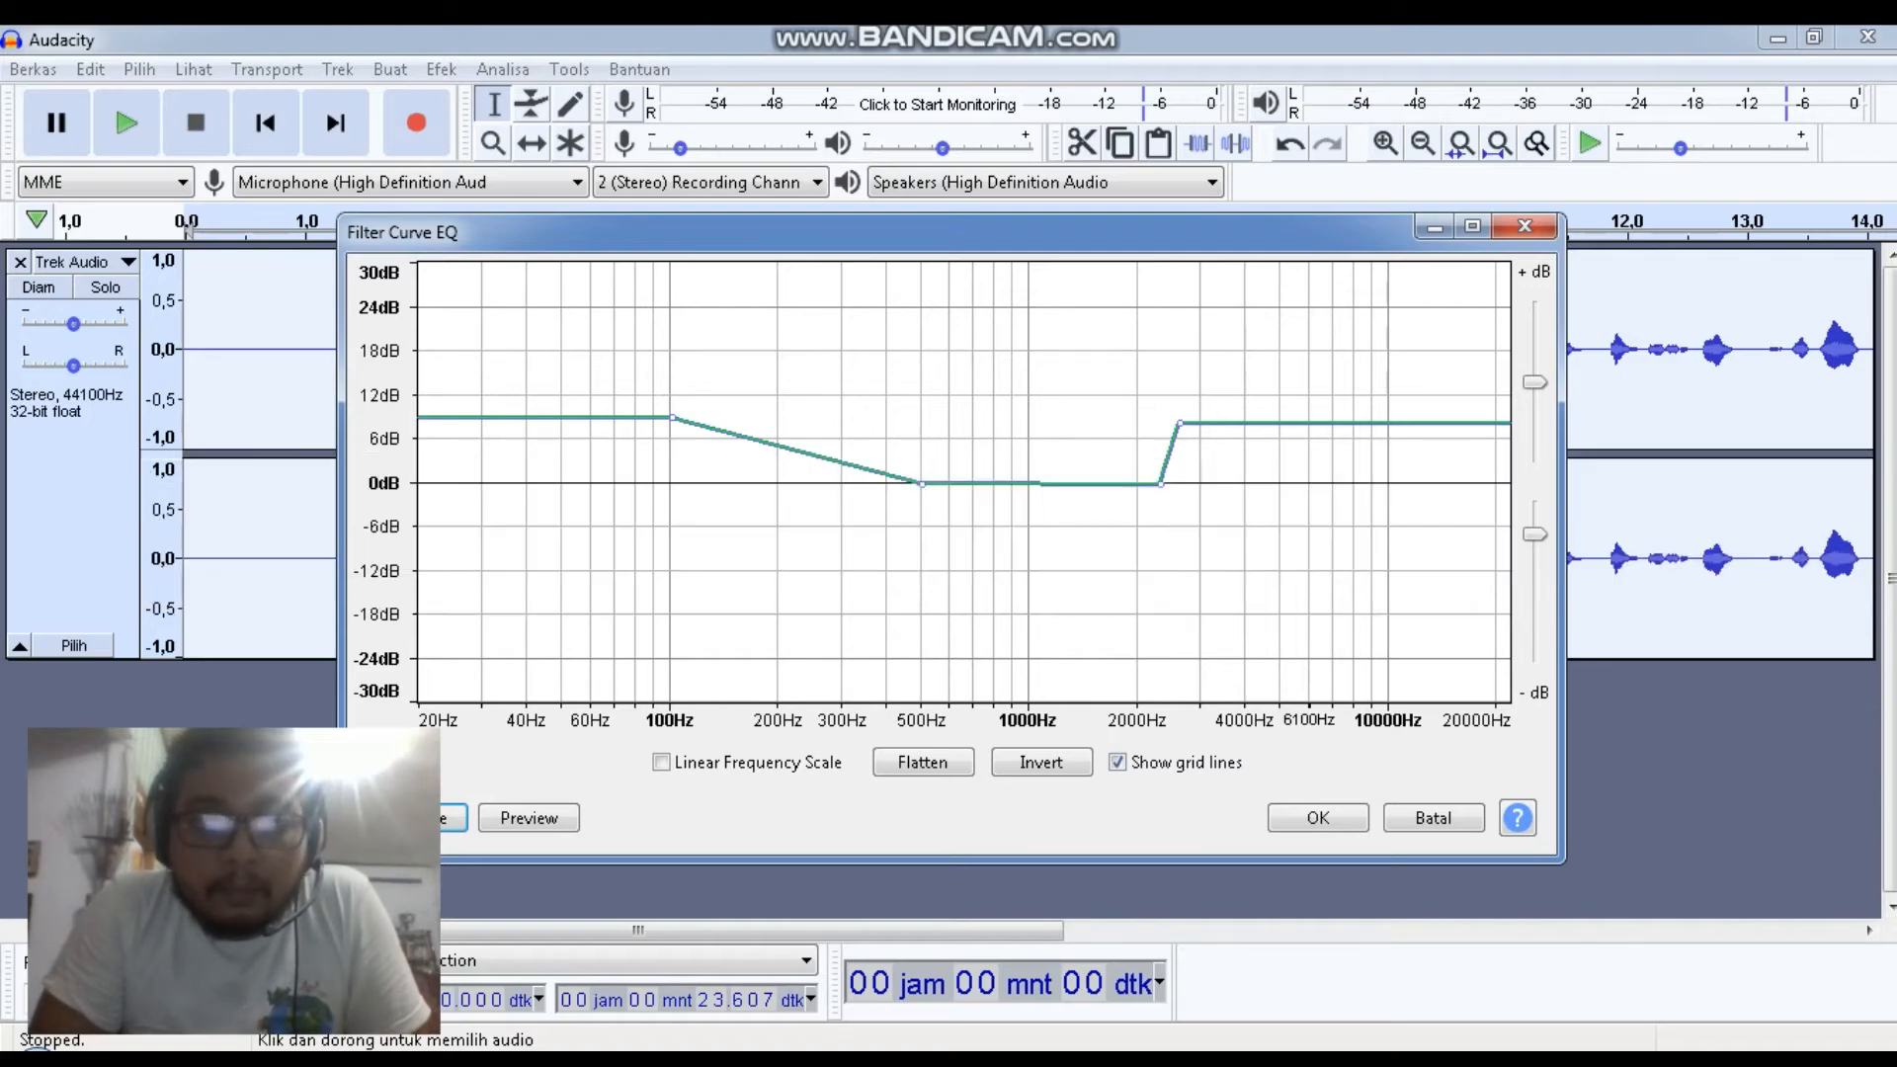
{"action": "left_click", "coordinate": [1183, 437]}
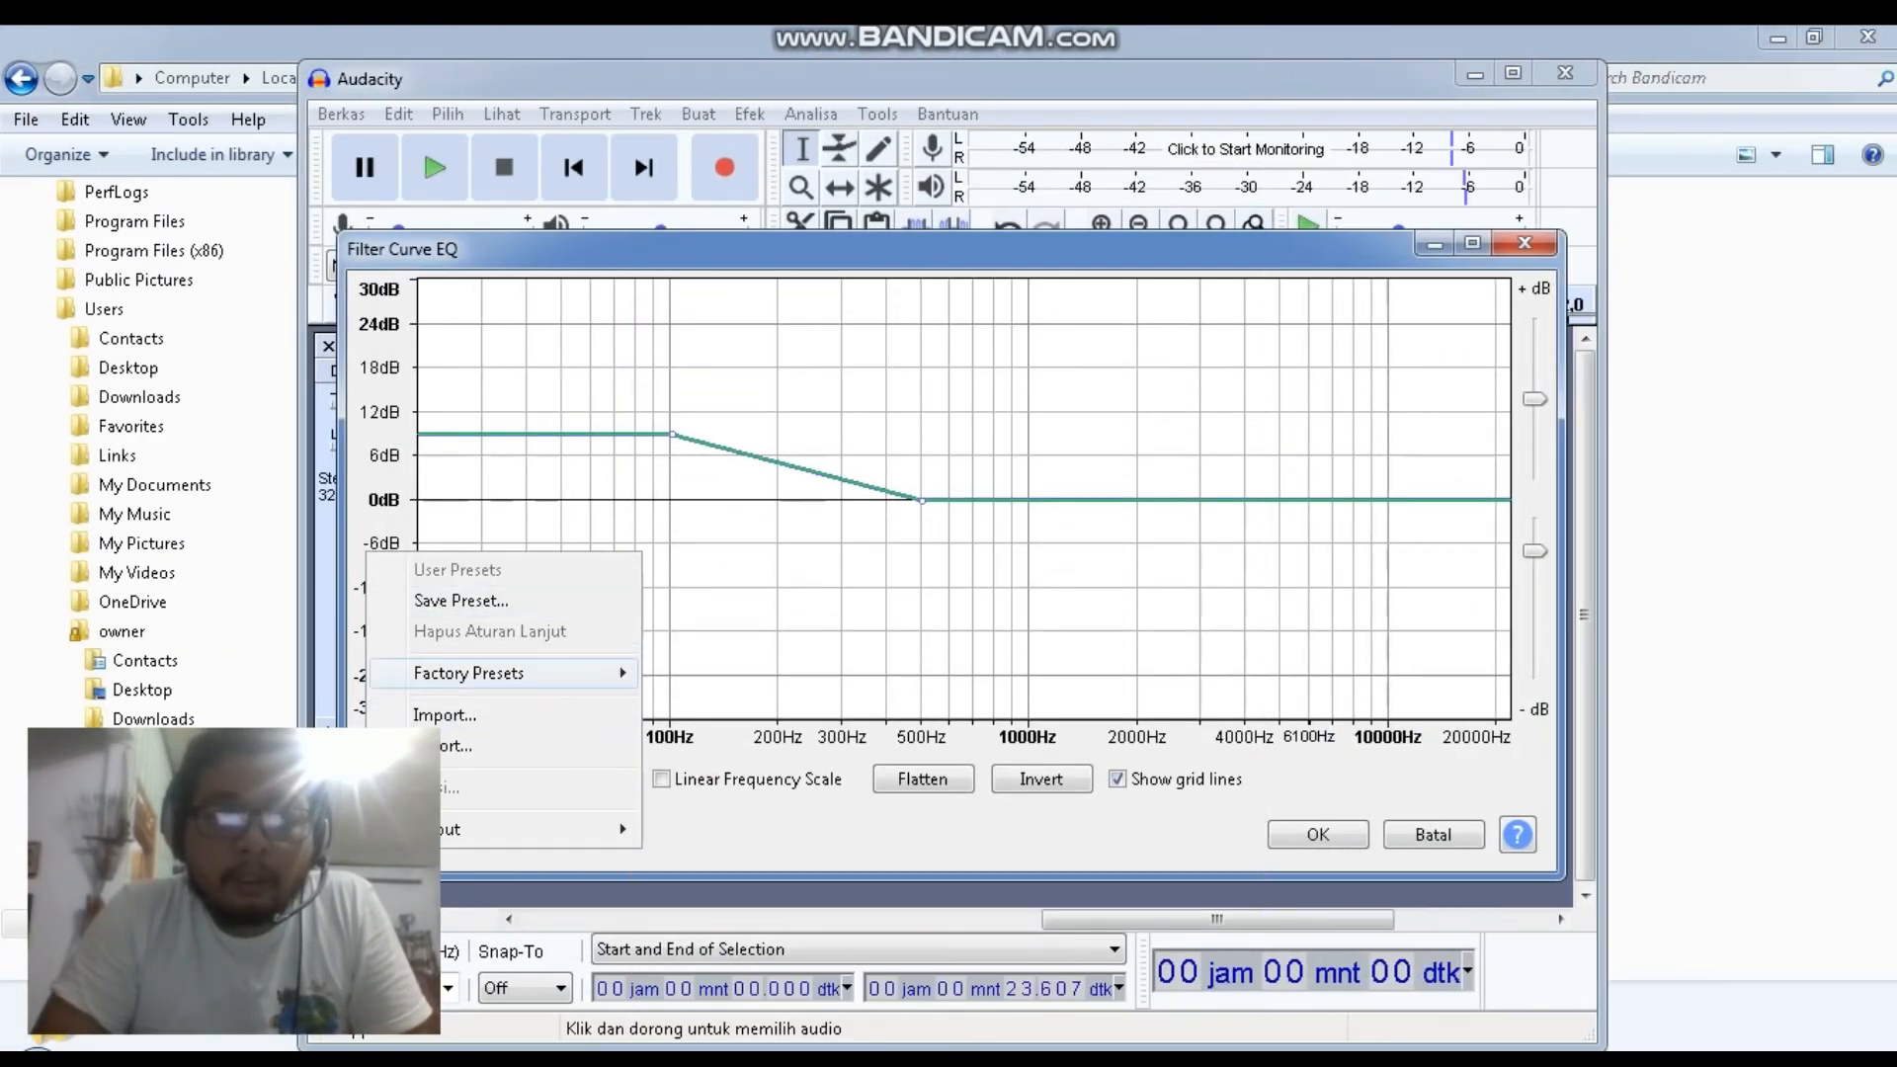
Load the Treble Boost factory preset, add a small bump near 2500 Hz, and apply the Filter Curve EQ
{"action": "mouse_move", "coordinate": [593, 673]}
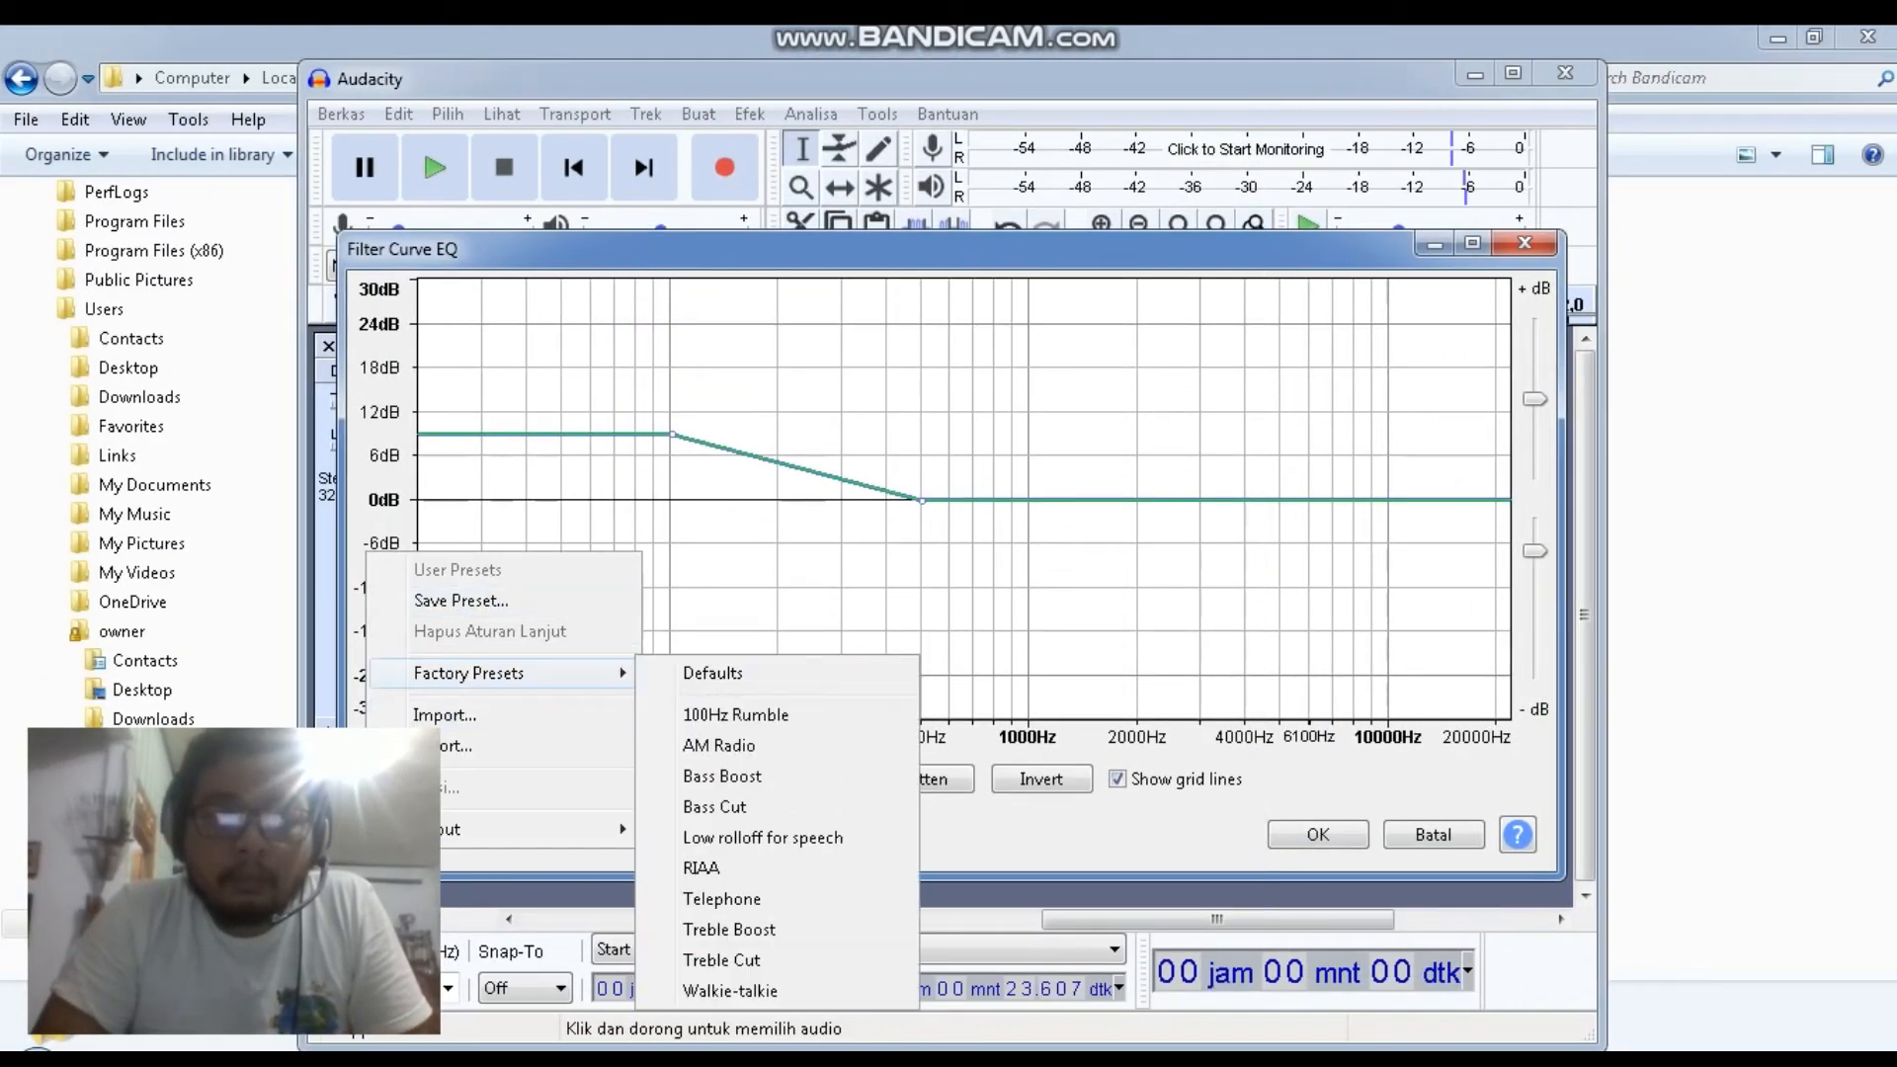
{"action": "left_click", "coordinate": [731, 923]}
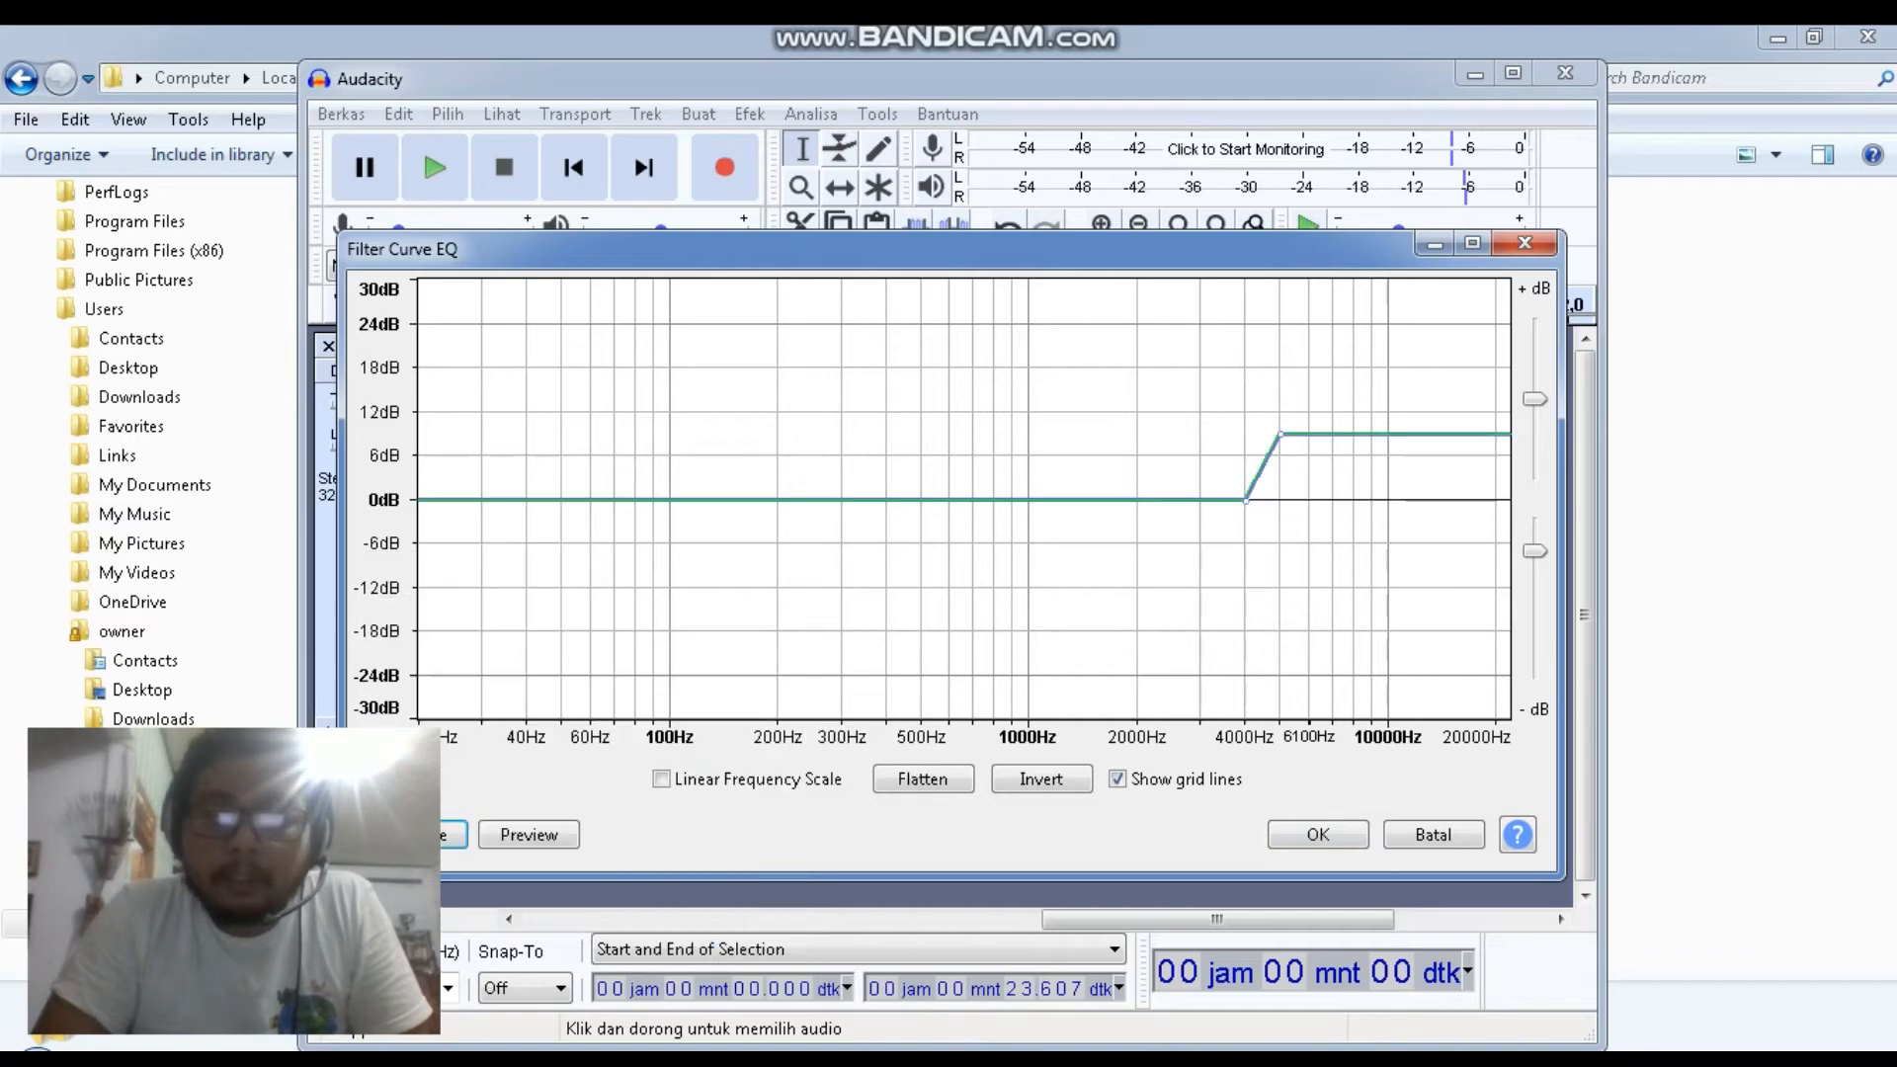
{"action": "left_click", "coordinate": [1168, 477]}
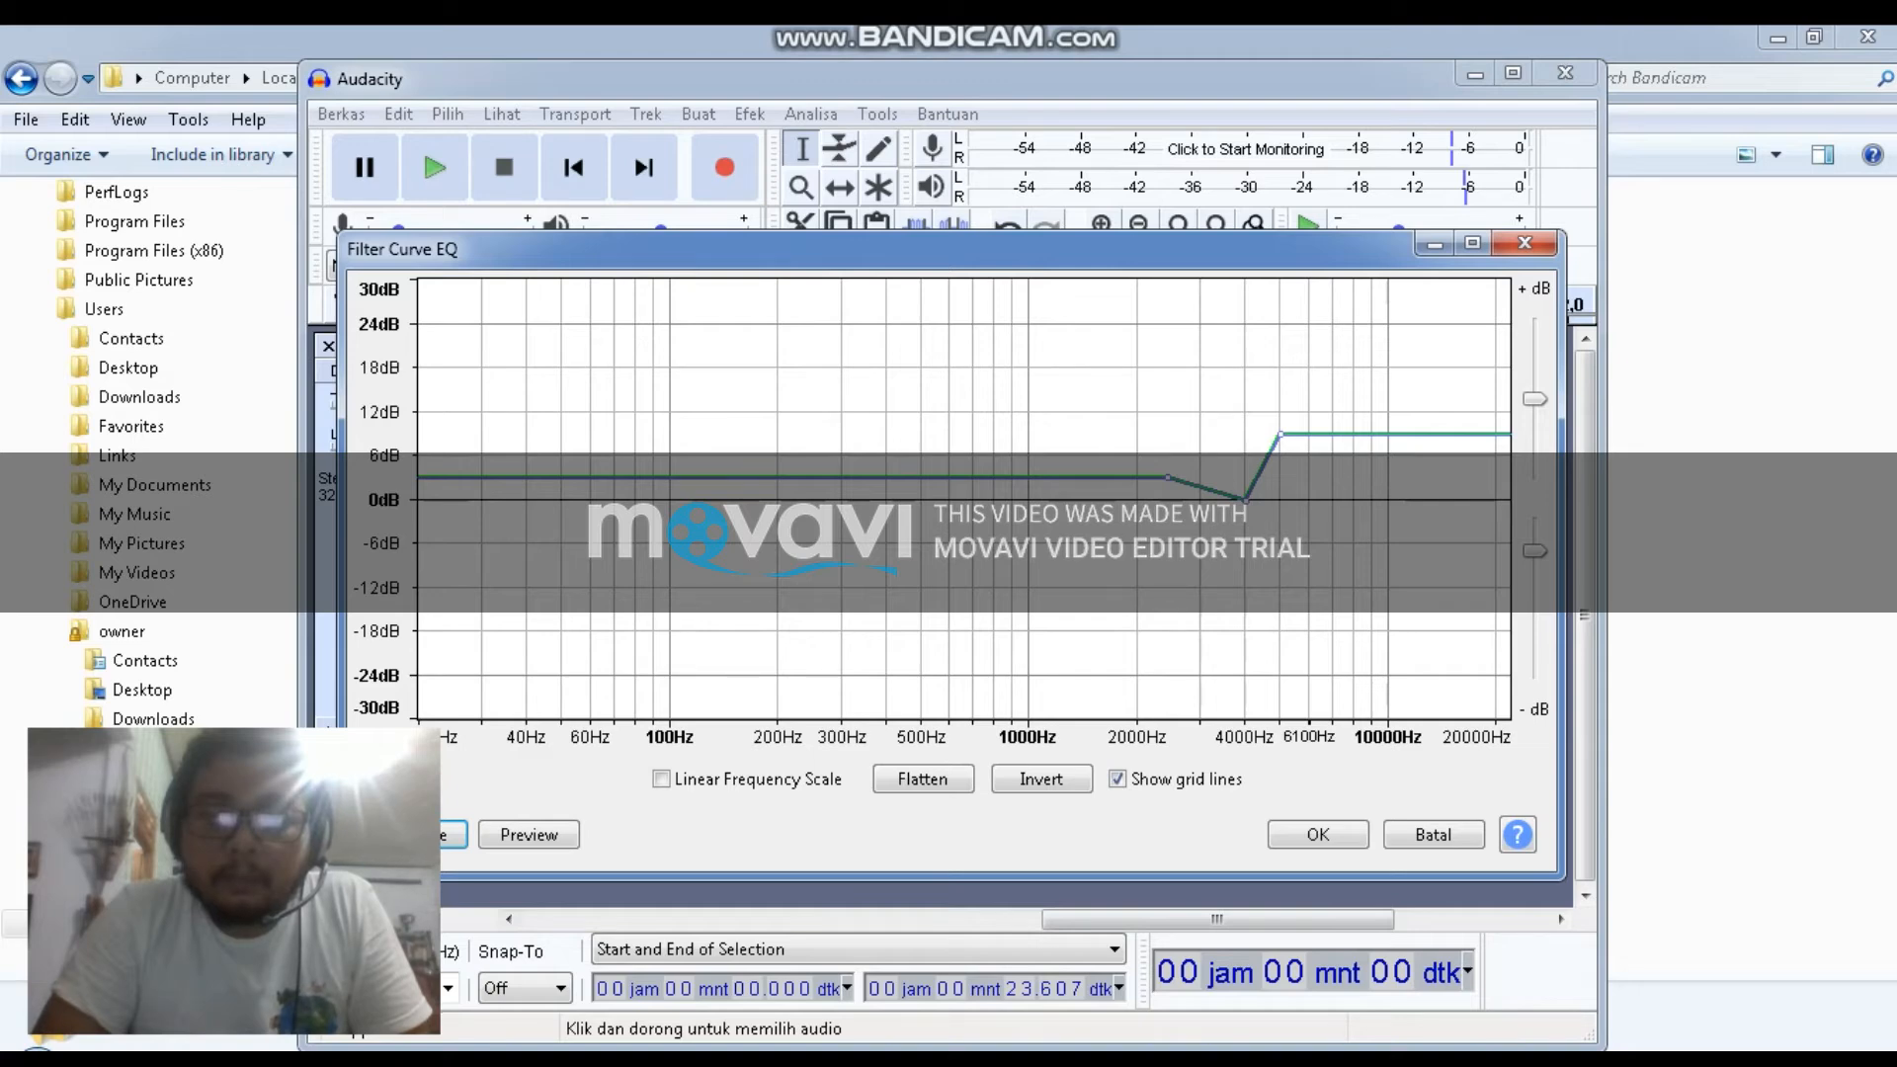
{"action": "left_click", "coordinate": [1076, 501]}
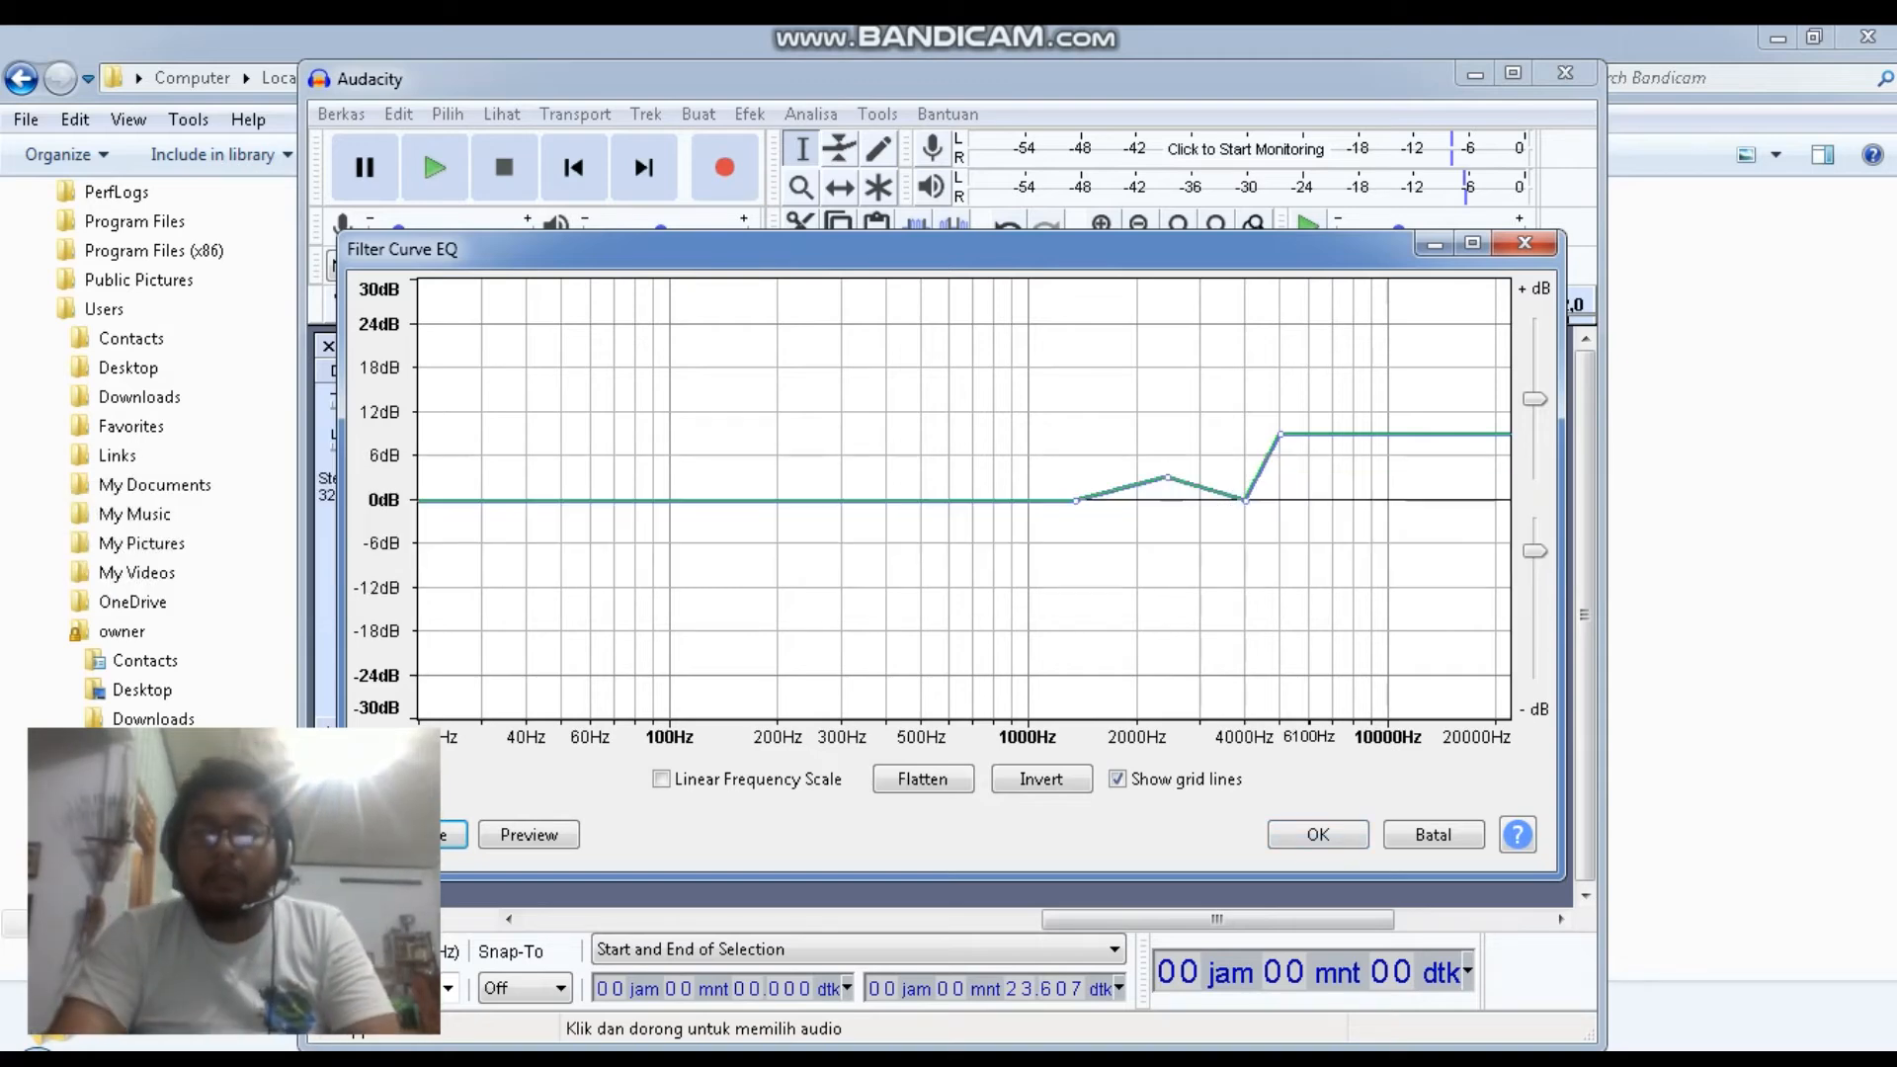
{"action": "left_click", "coordinate": [1318, 835]}
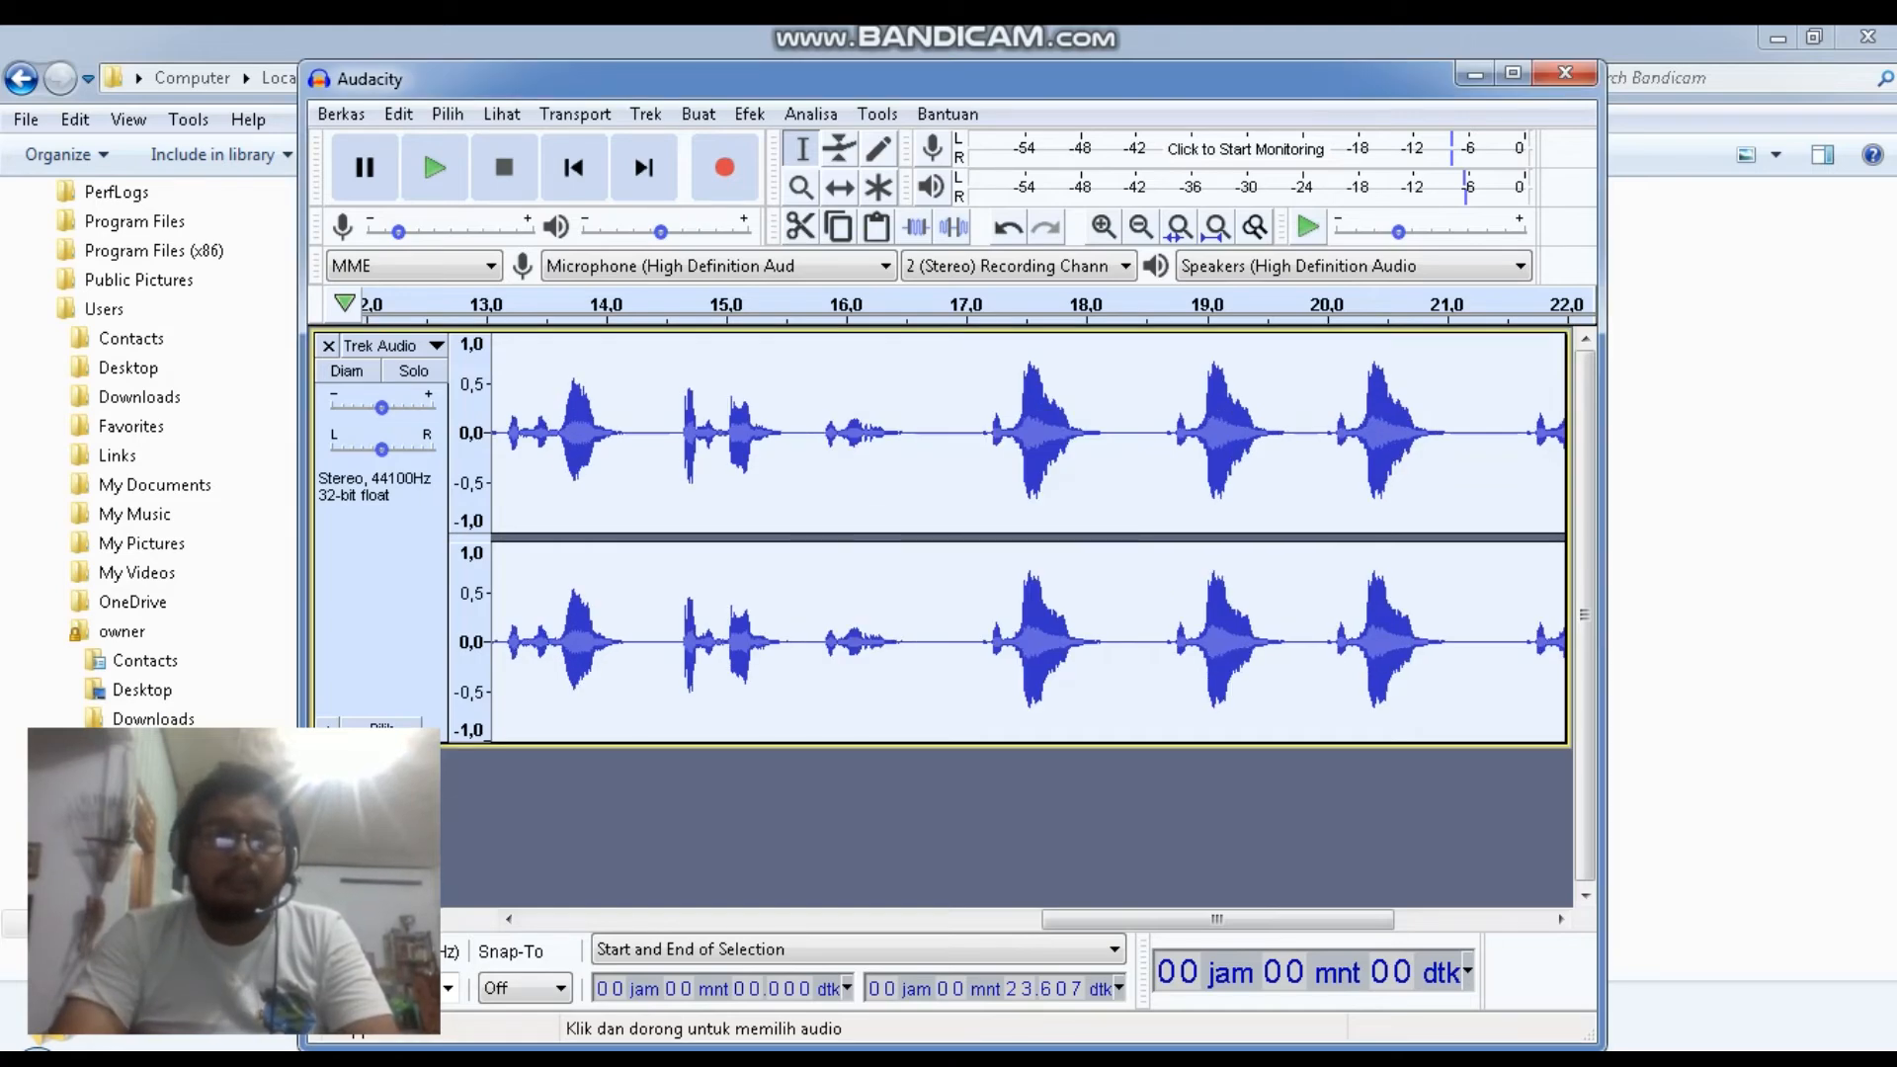
Apply Normalize to the track twice with DC offset removal and default settings
{"action": "left_click", "coordinate": [749, 113]}
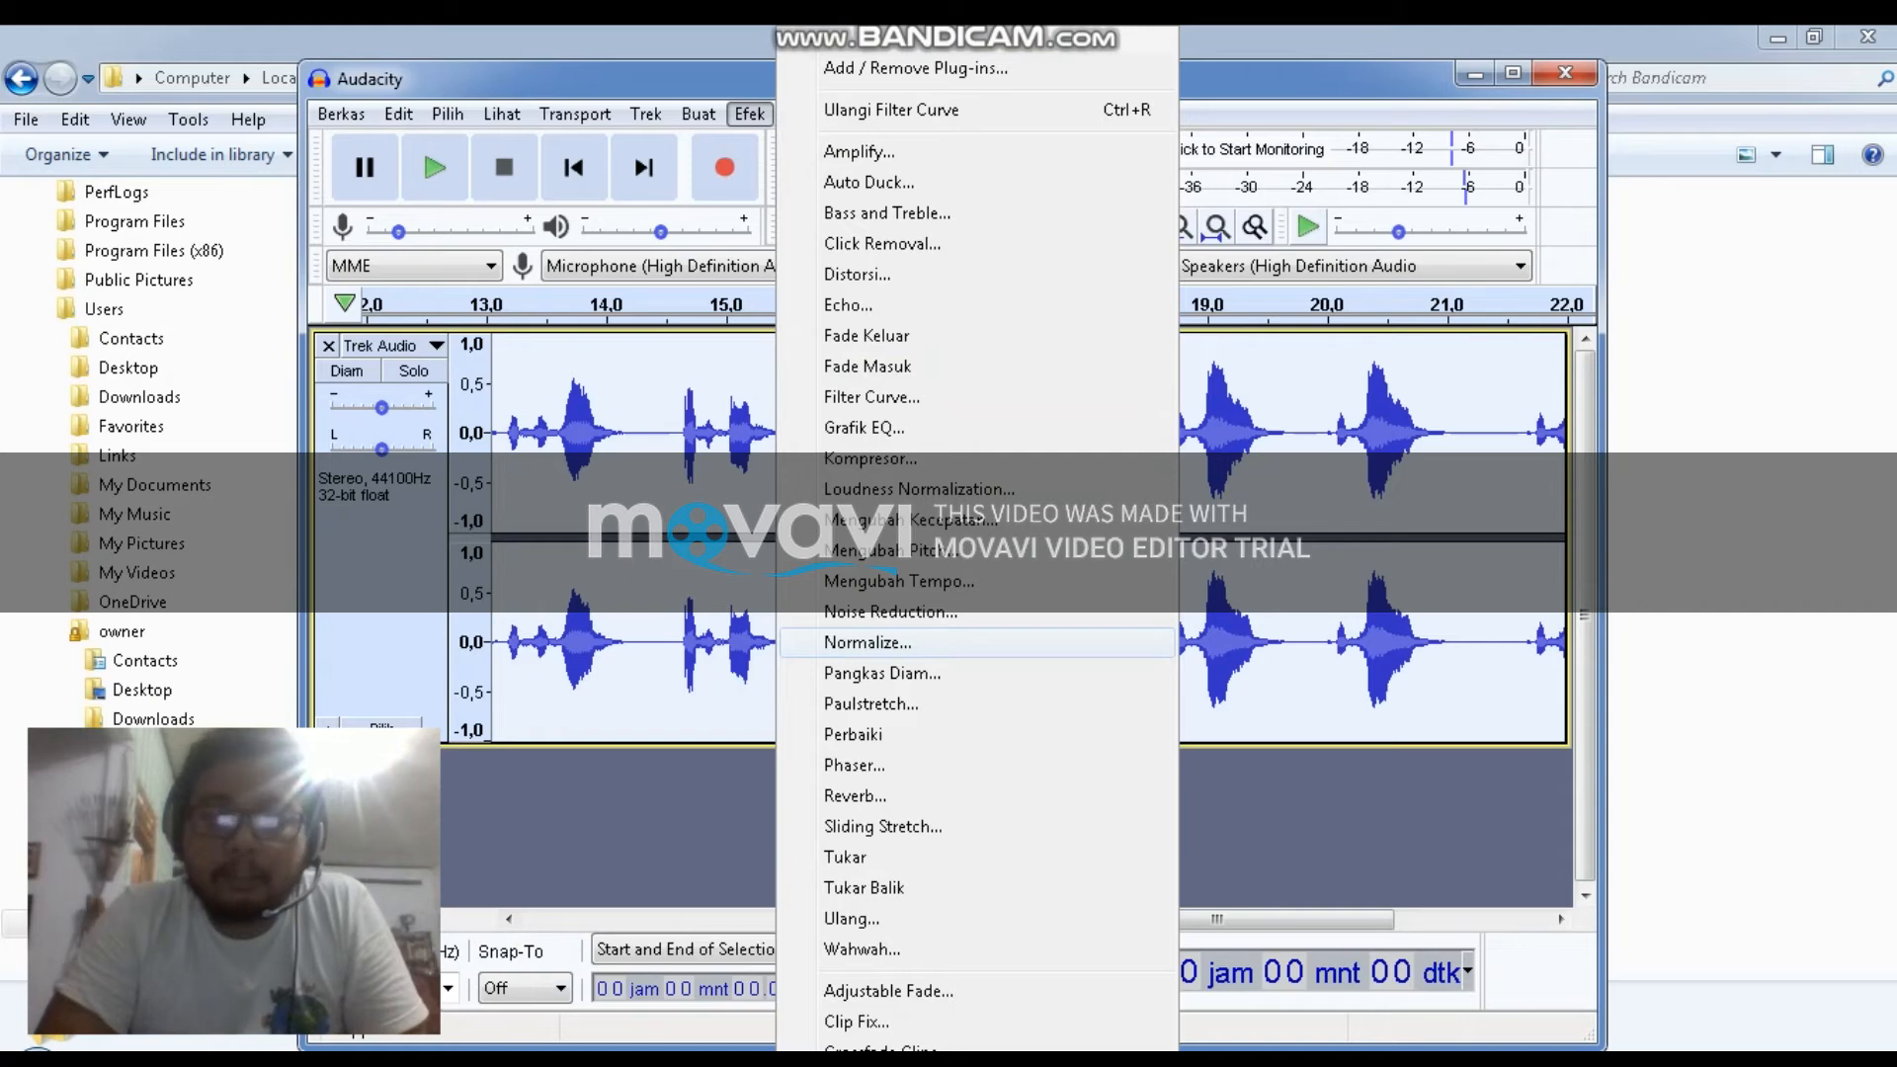
{"action": "key", "text": "Return"}
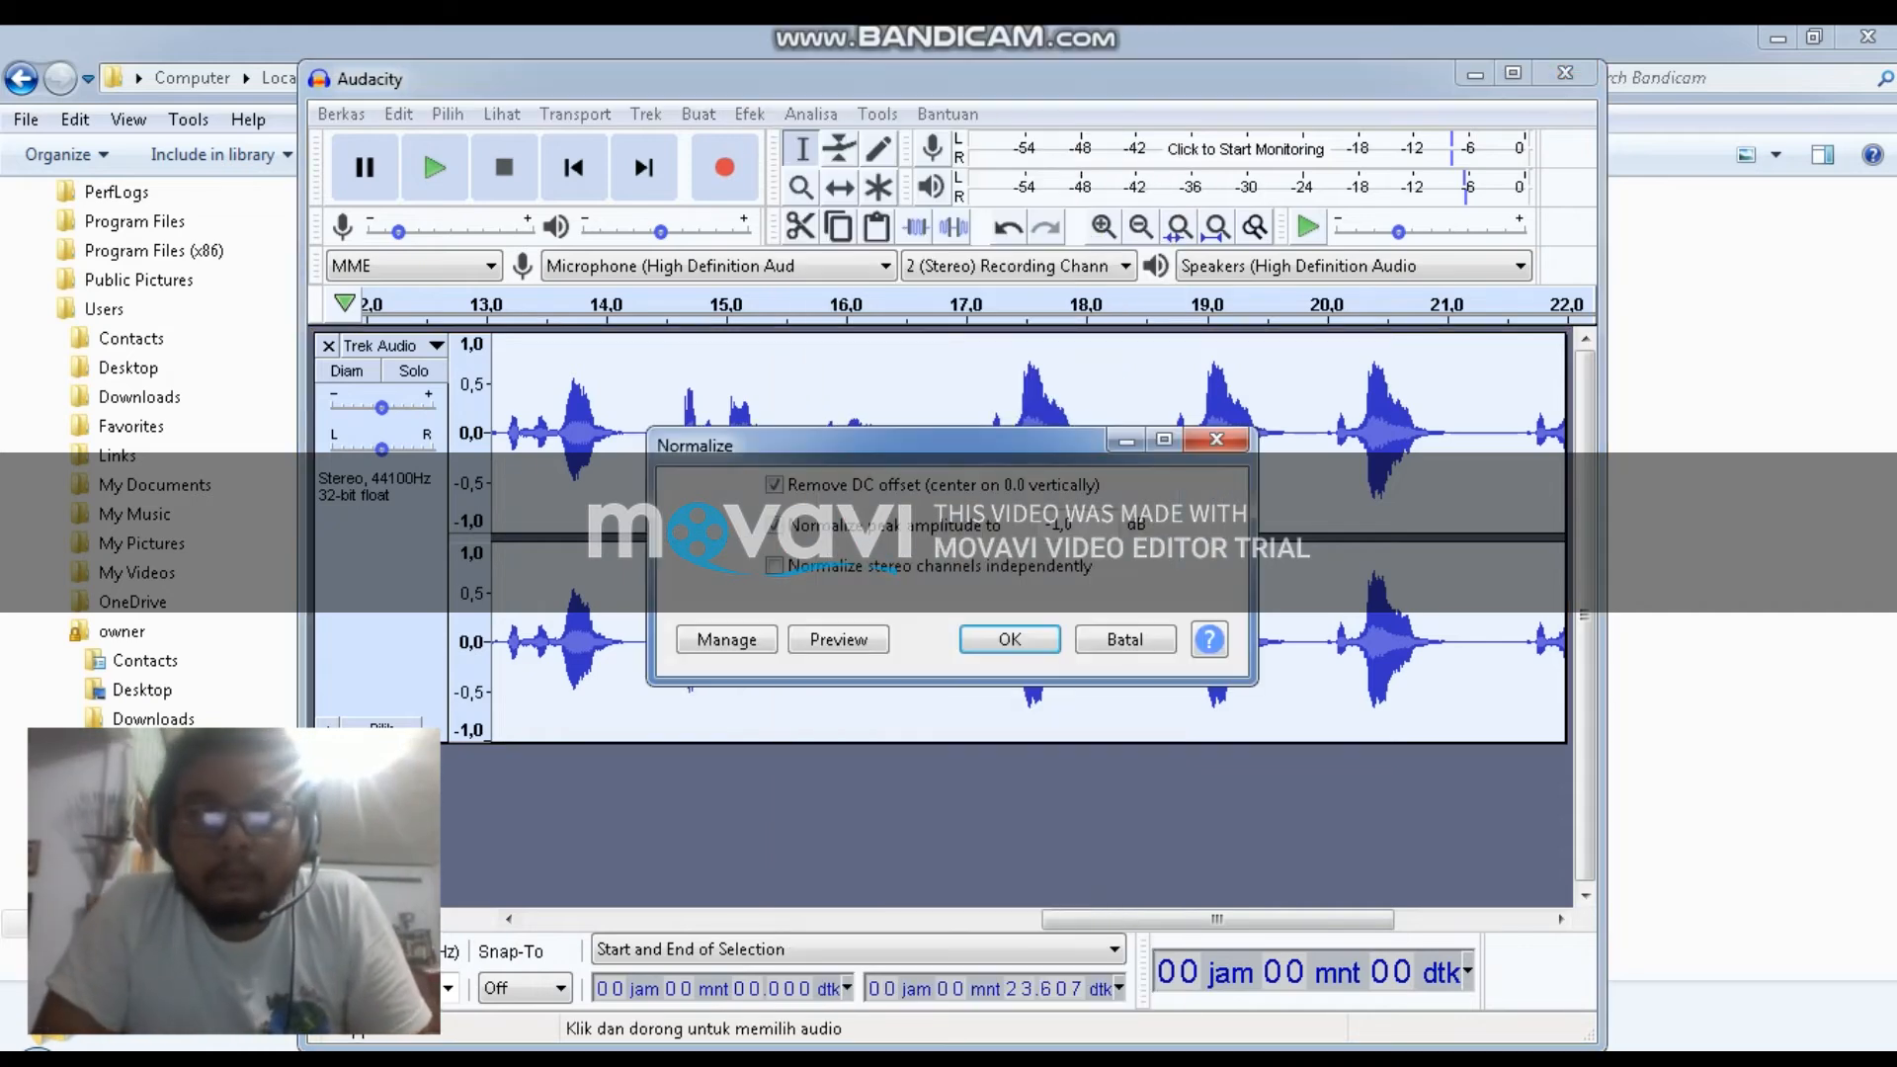
{"action": "key", "text": "Return"}
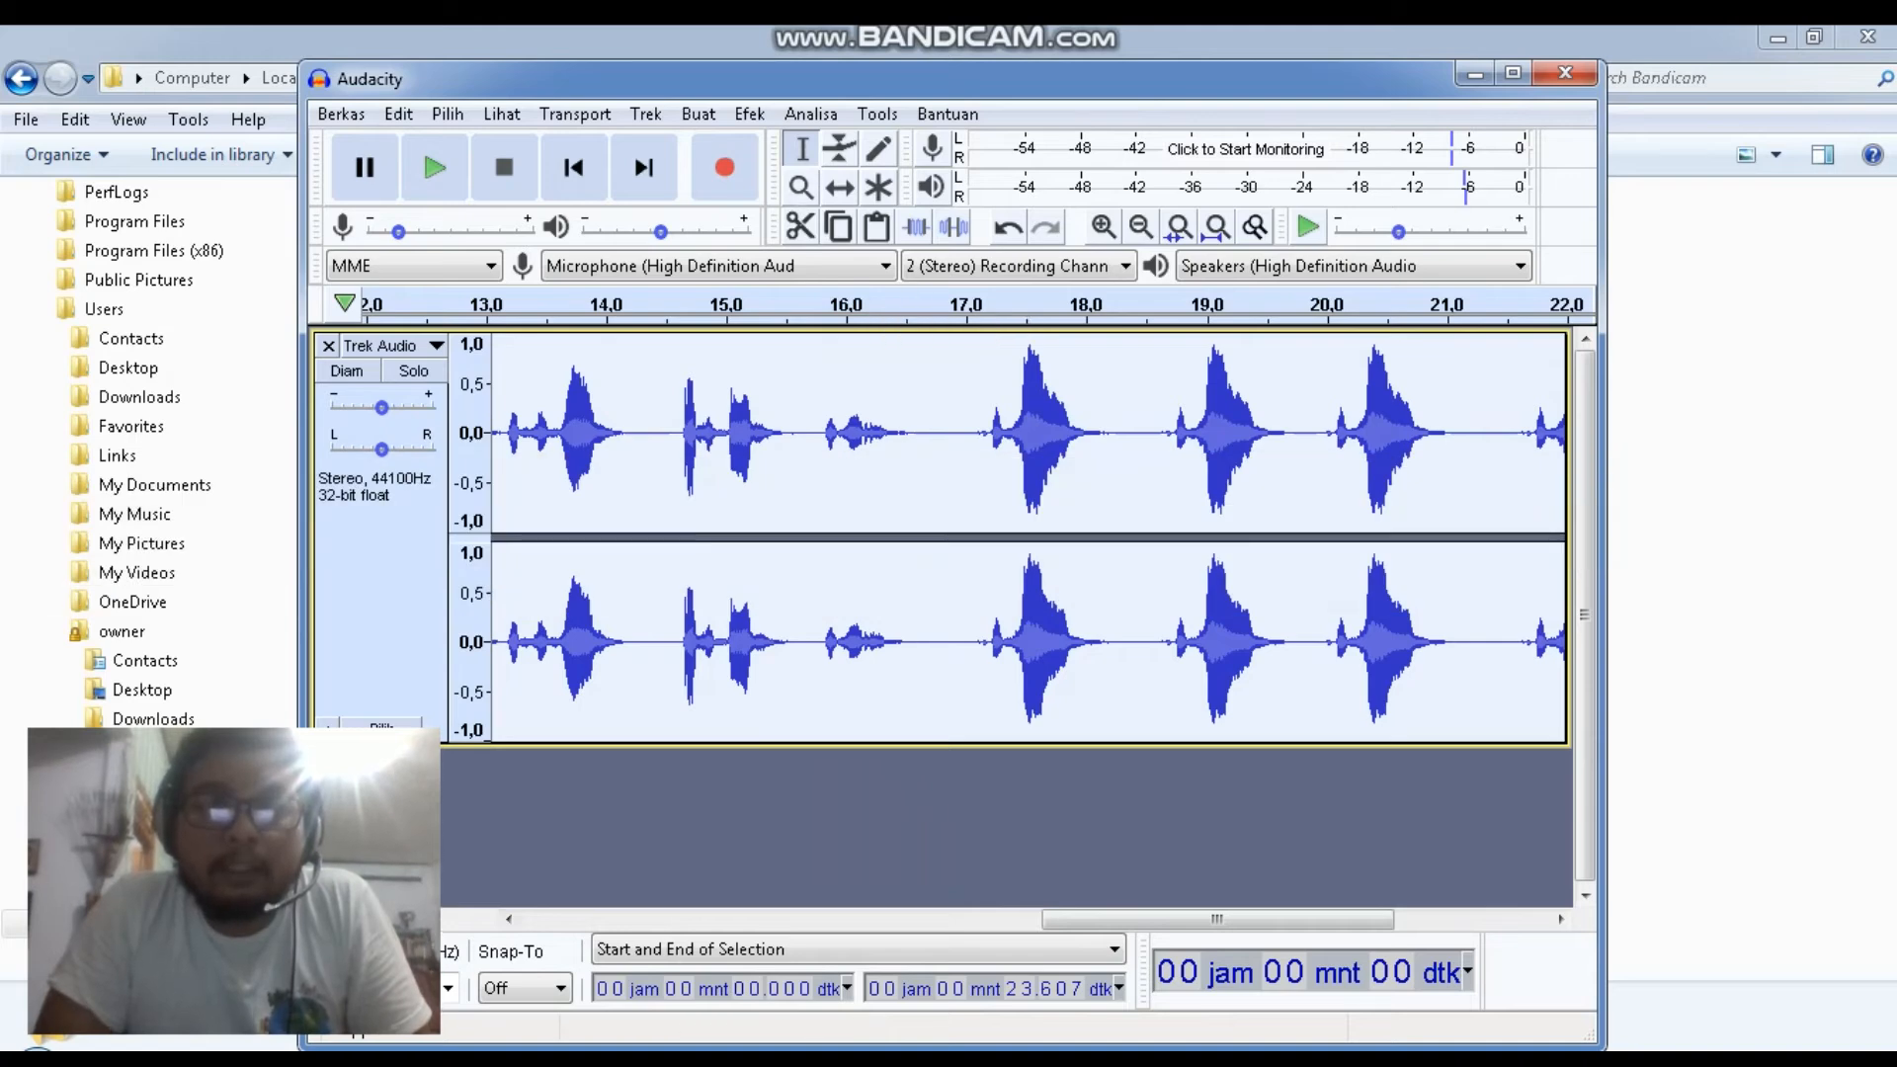
{"action": "left_click", "coordinate": [750, 114]}
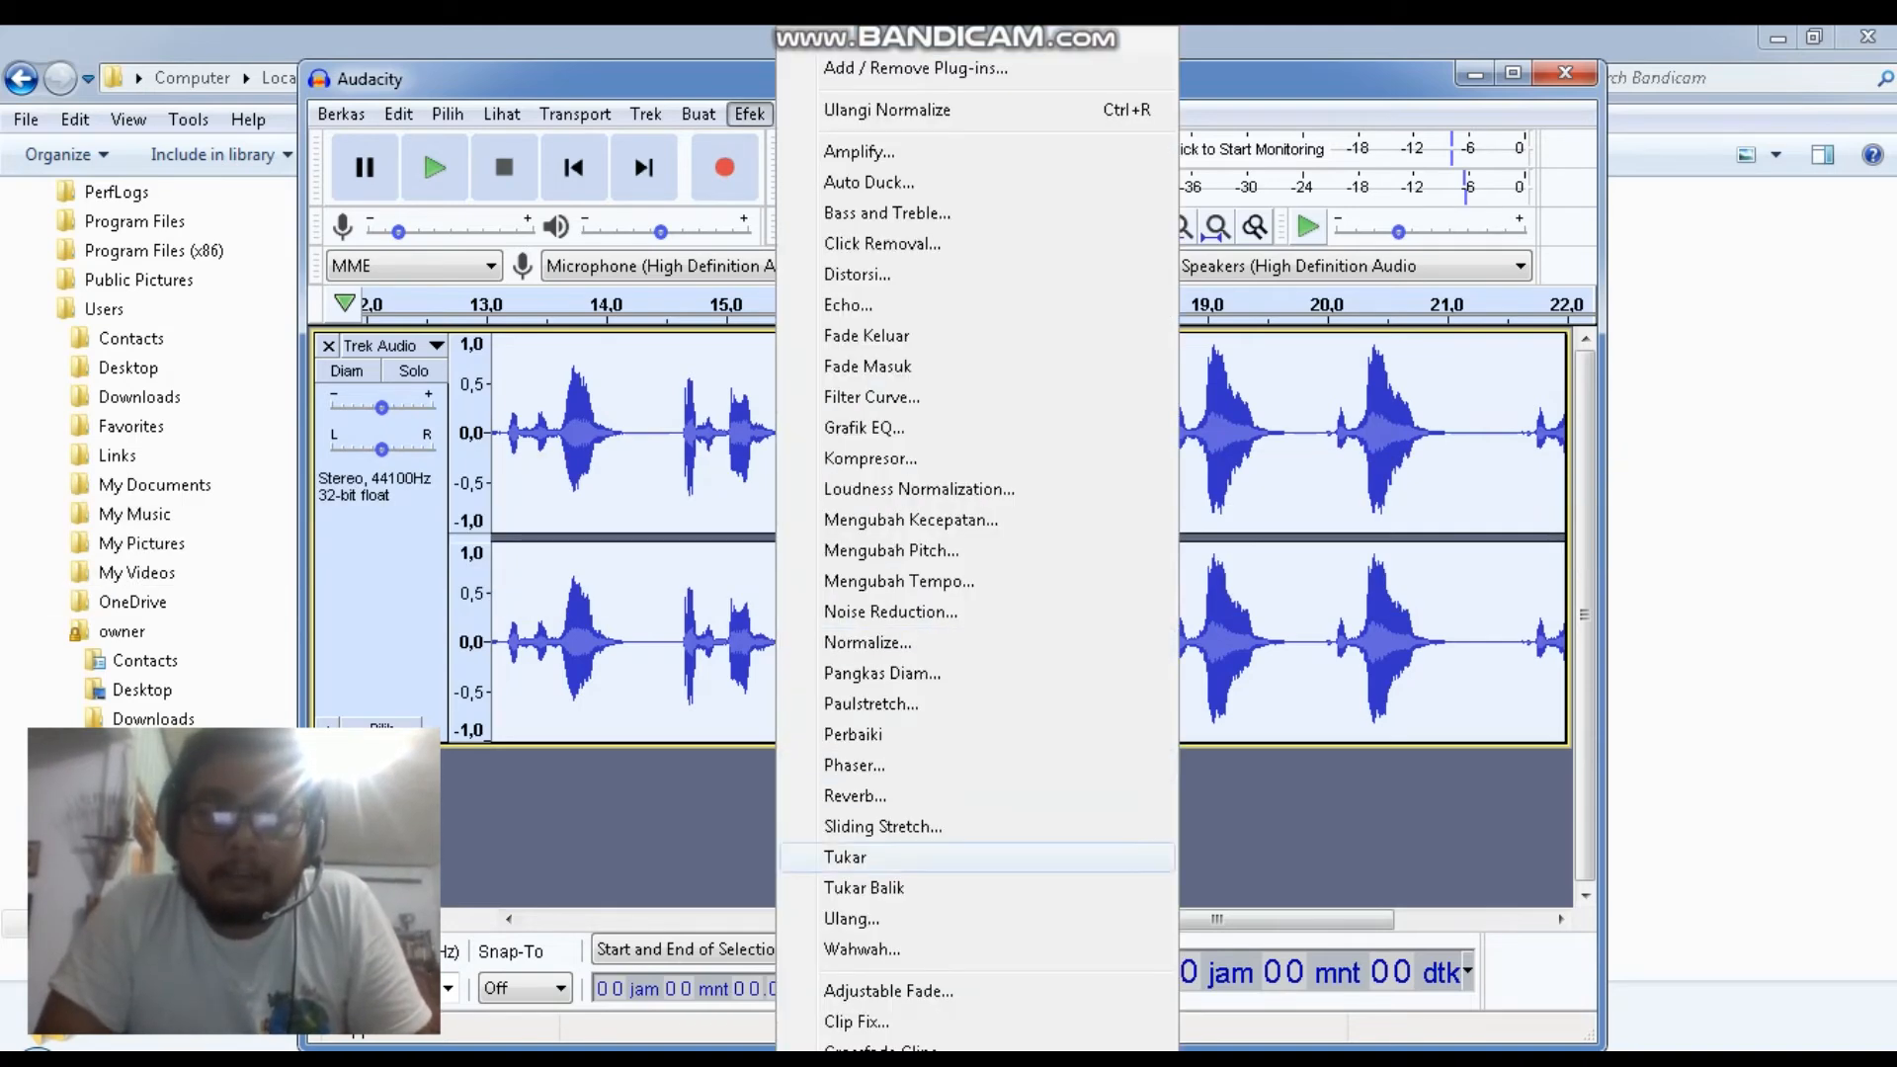
{"action": "left_click", "coordinate": [868, 642]}
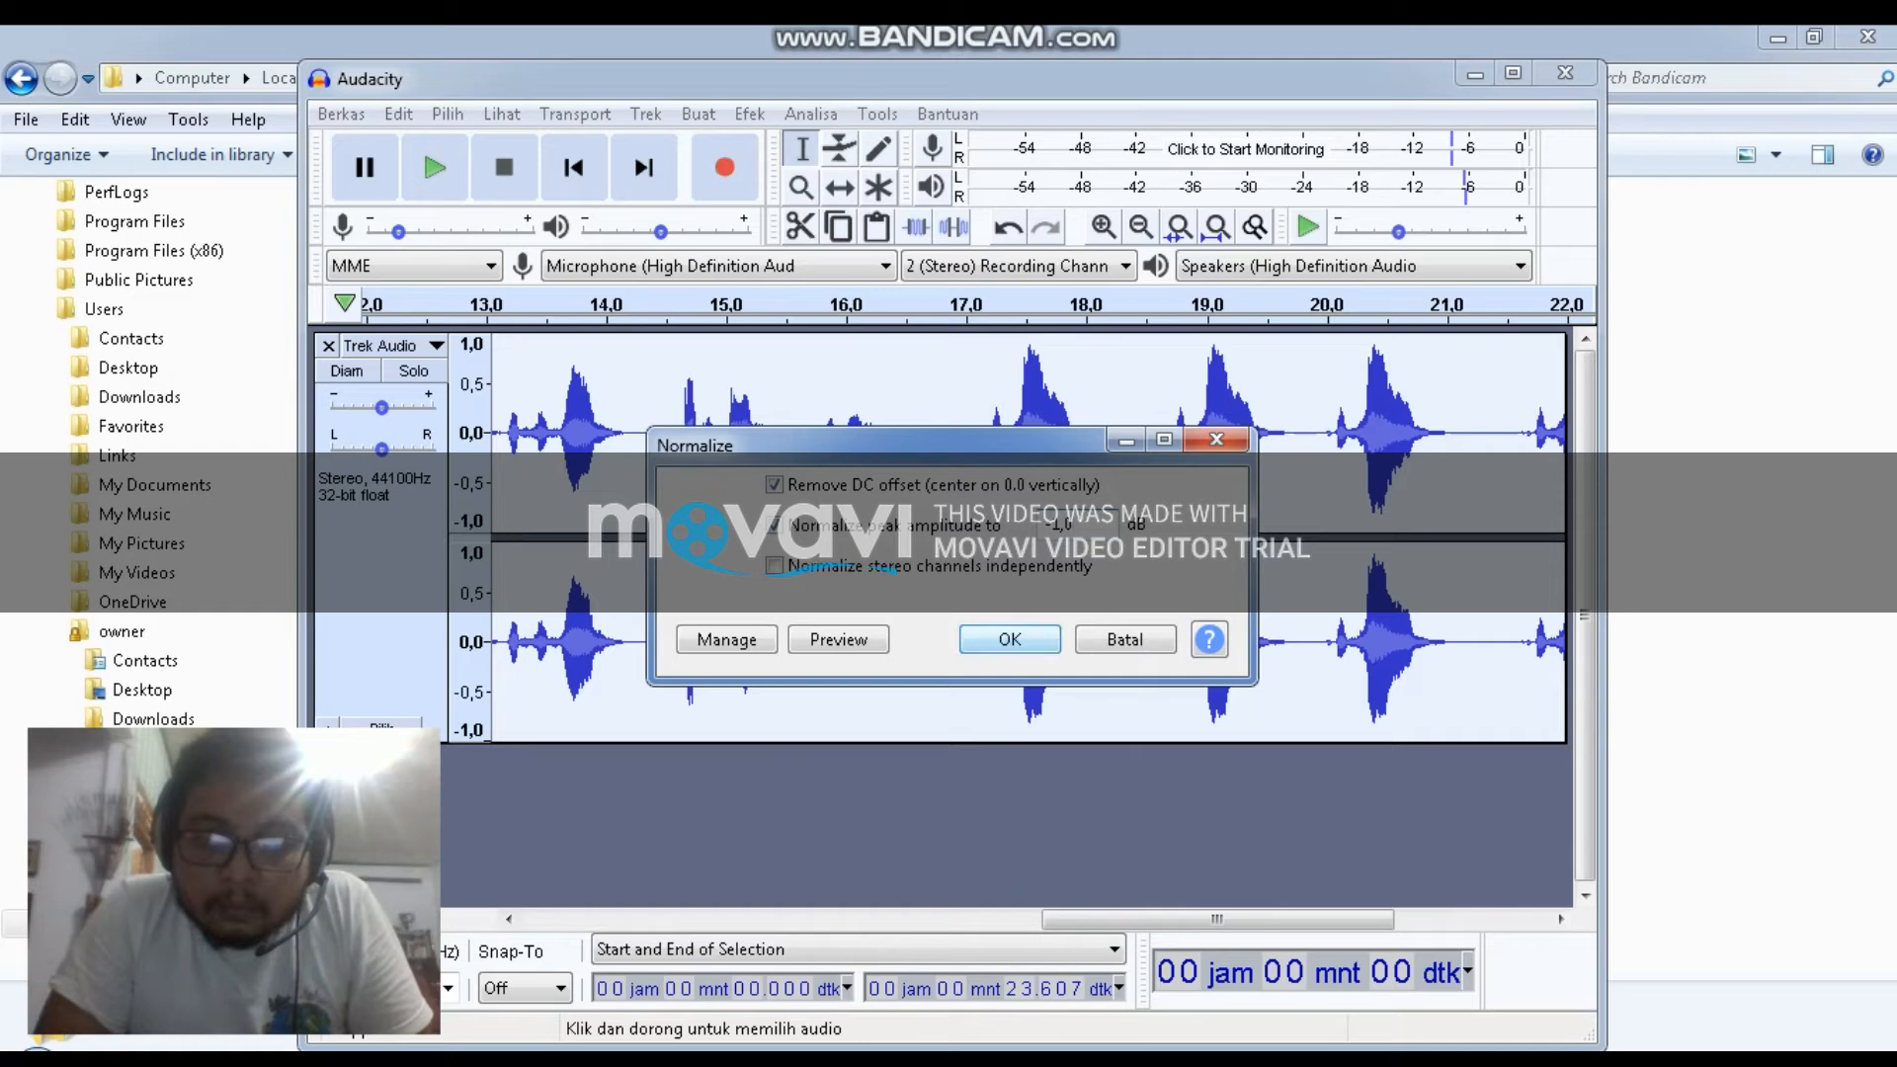
{"action": "left_click", "coordinate": [1010, 640]}
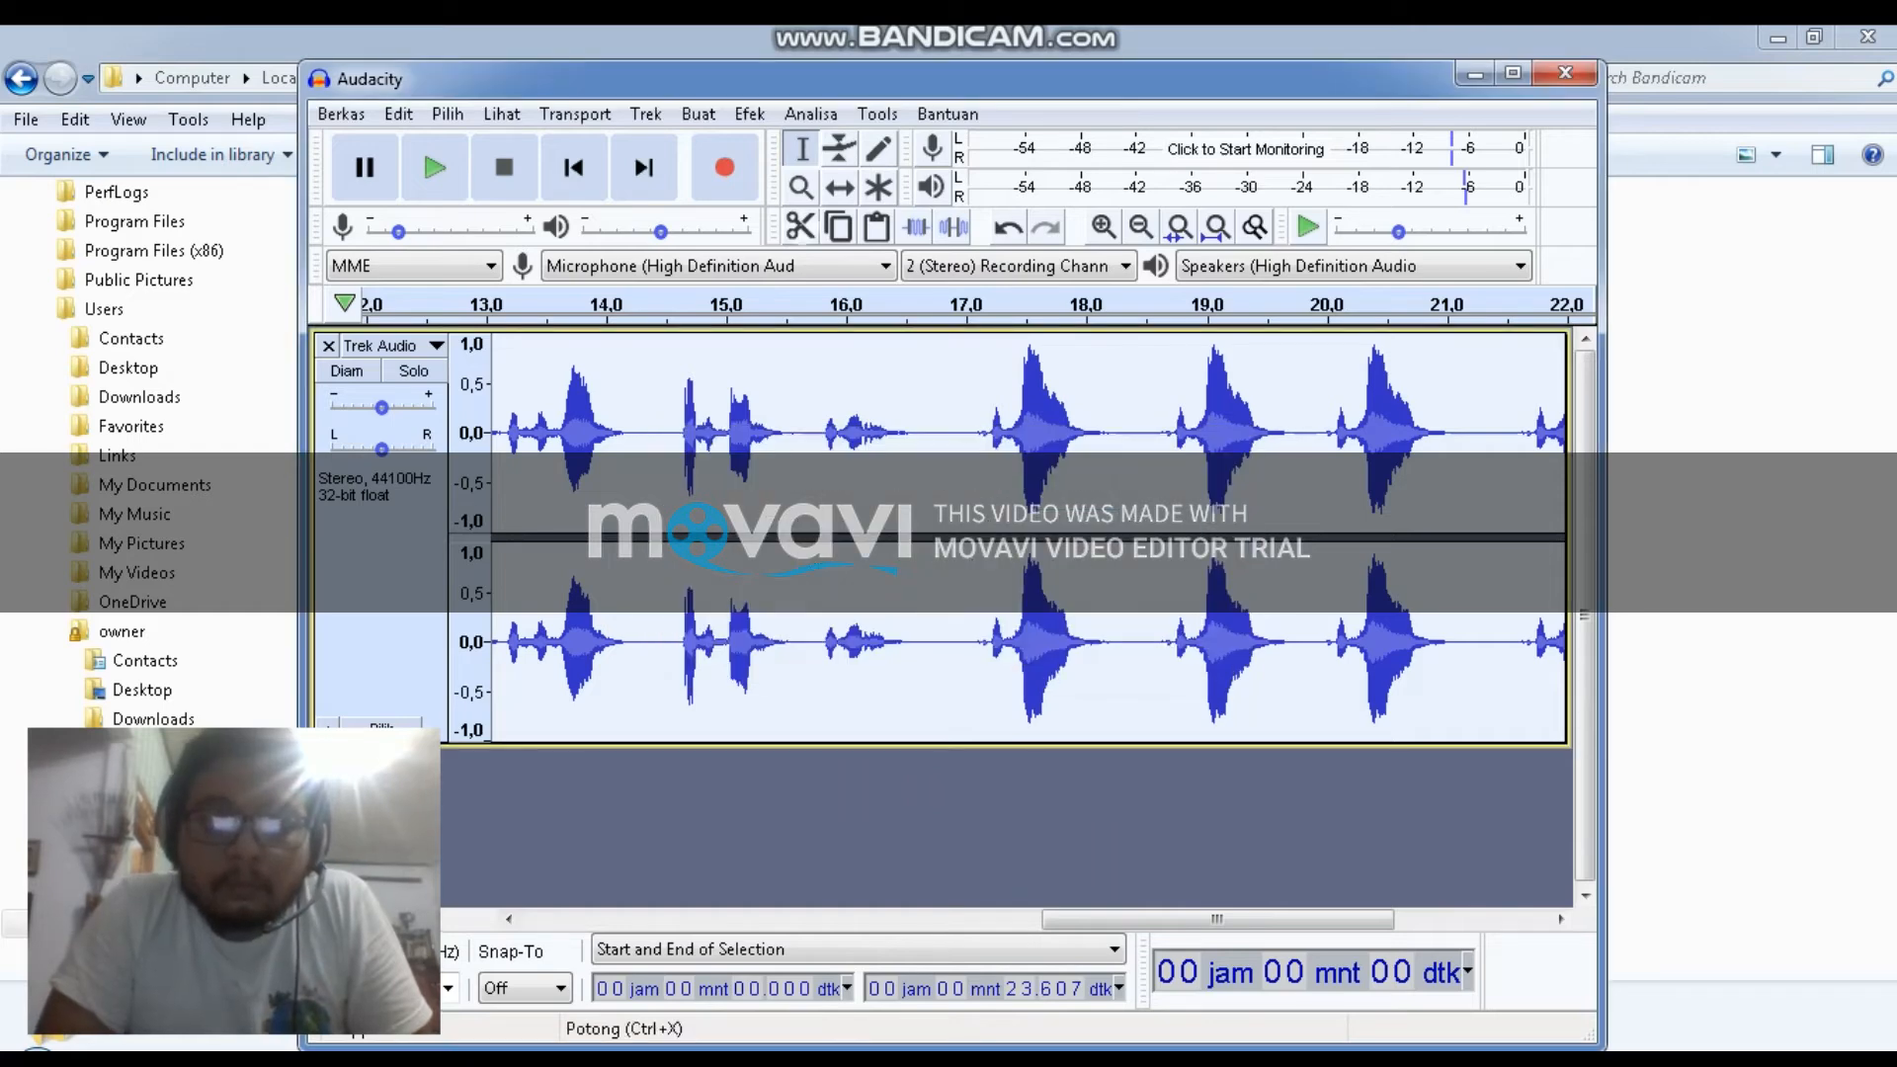
Apply the Reverb effect to the track with room size 75%, pre-delay 43 ms and reverberance 28%
{"action": "left_click", "coordinate": [750, 113]}
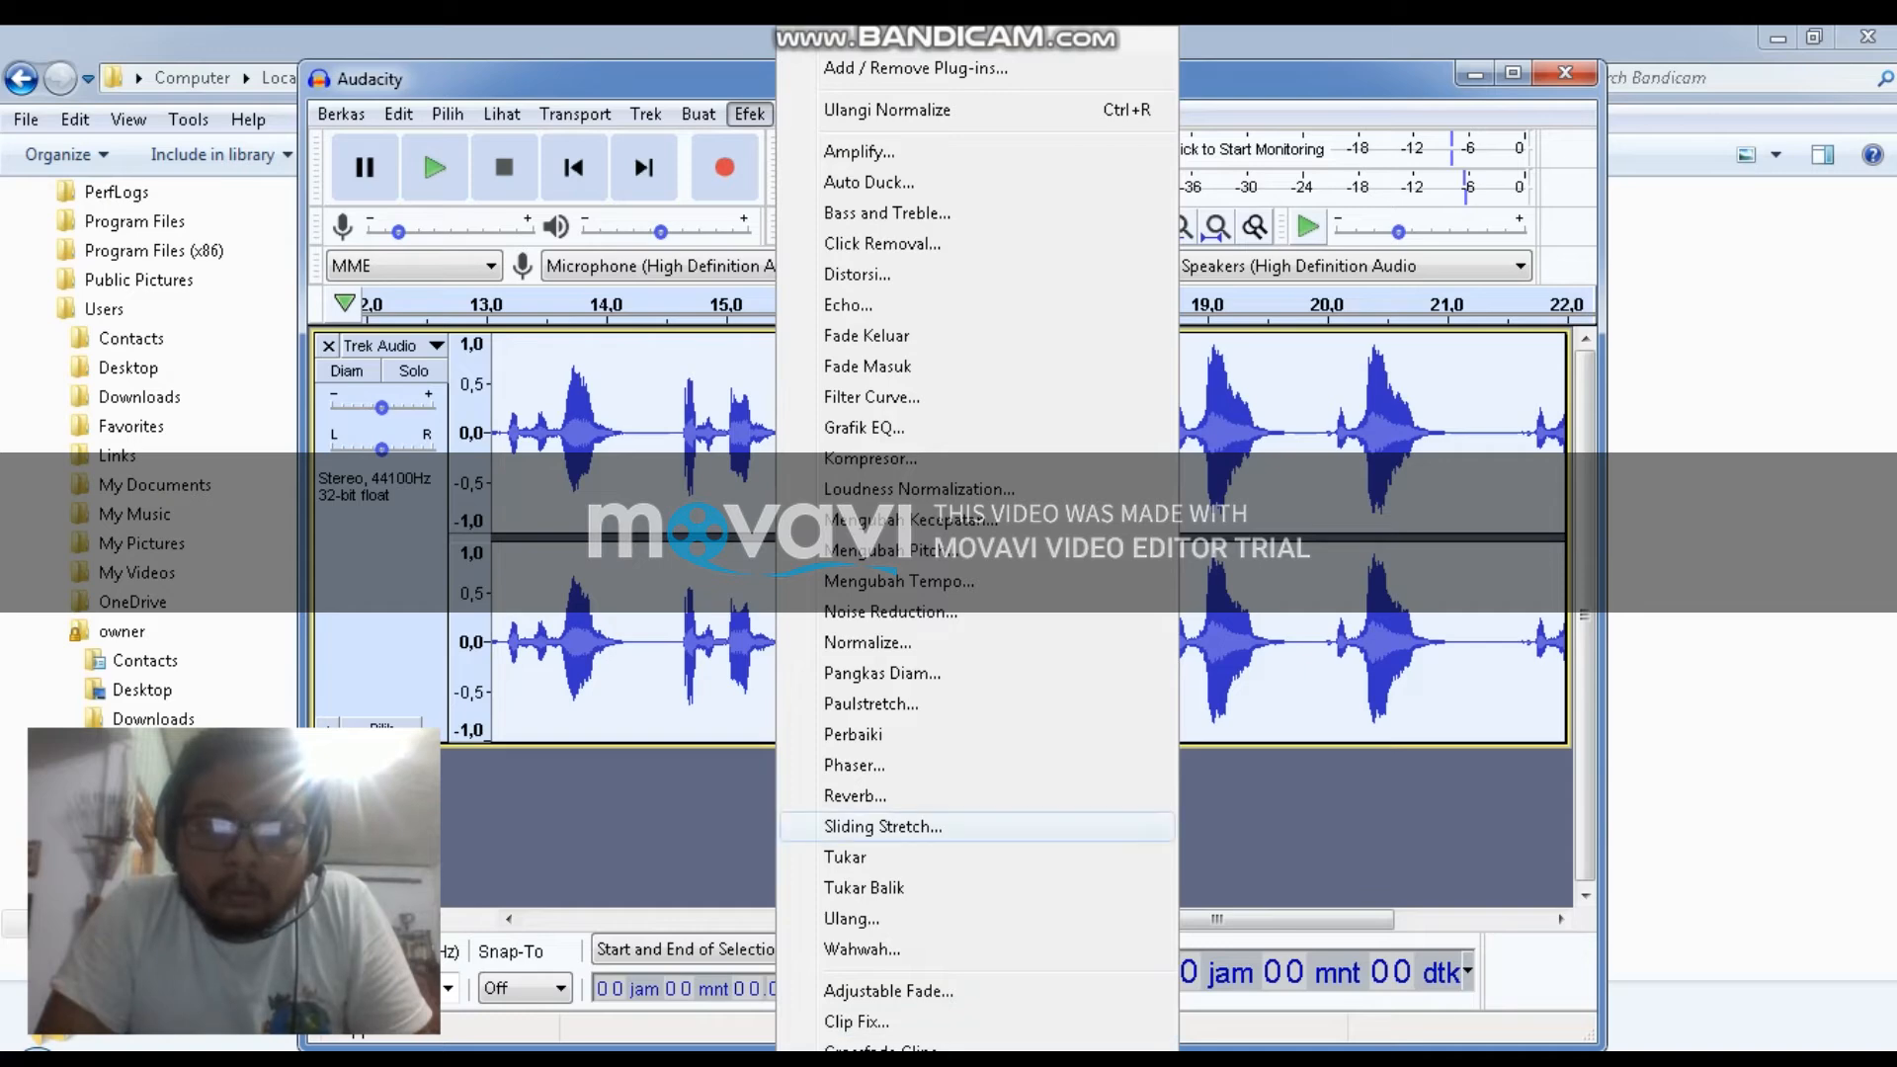
{"action": "left_click", "coordinate": [855, 796]}
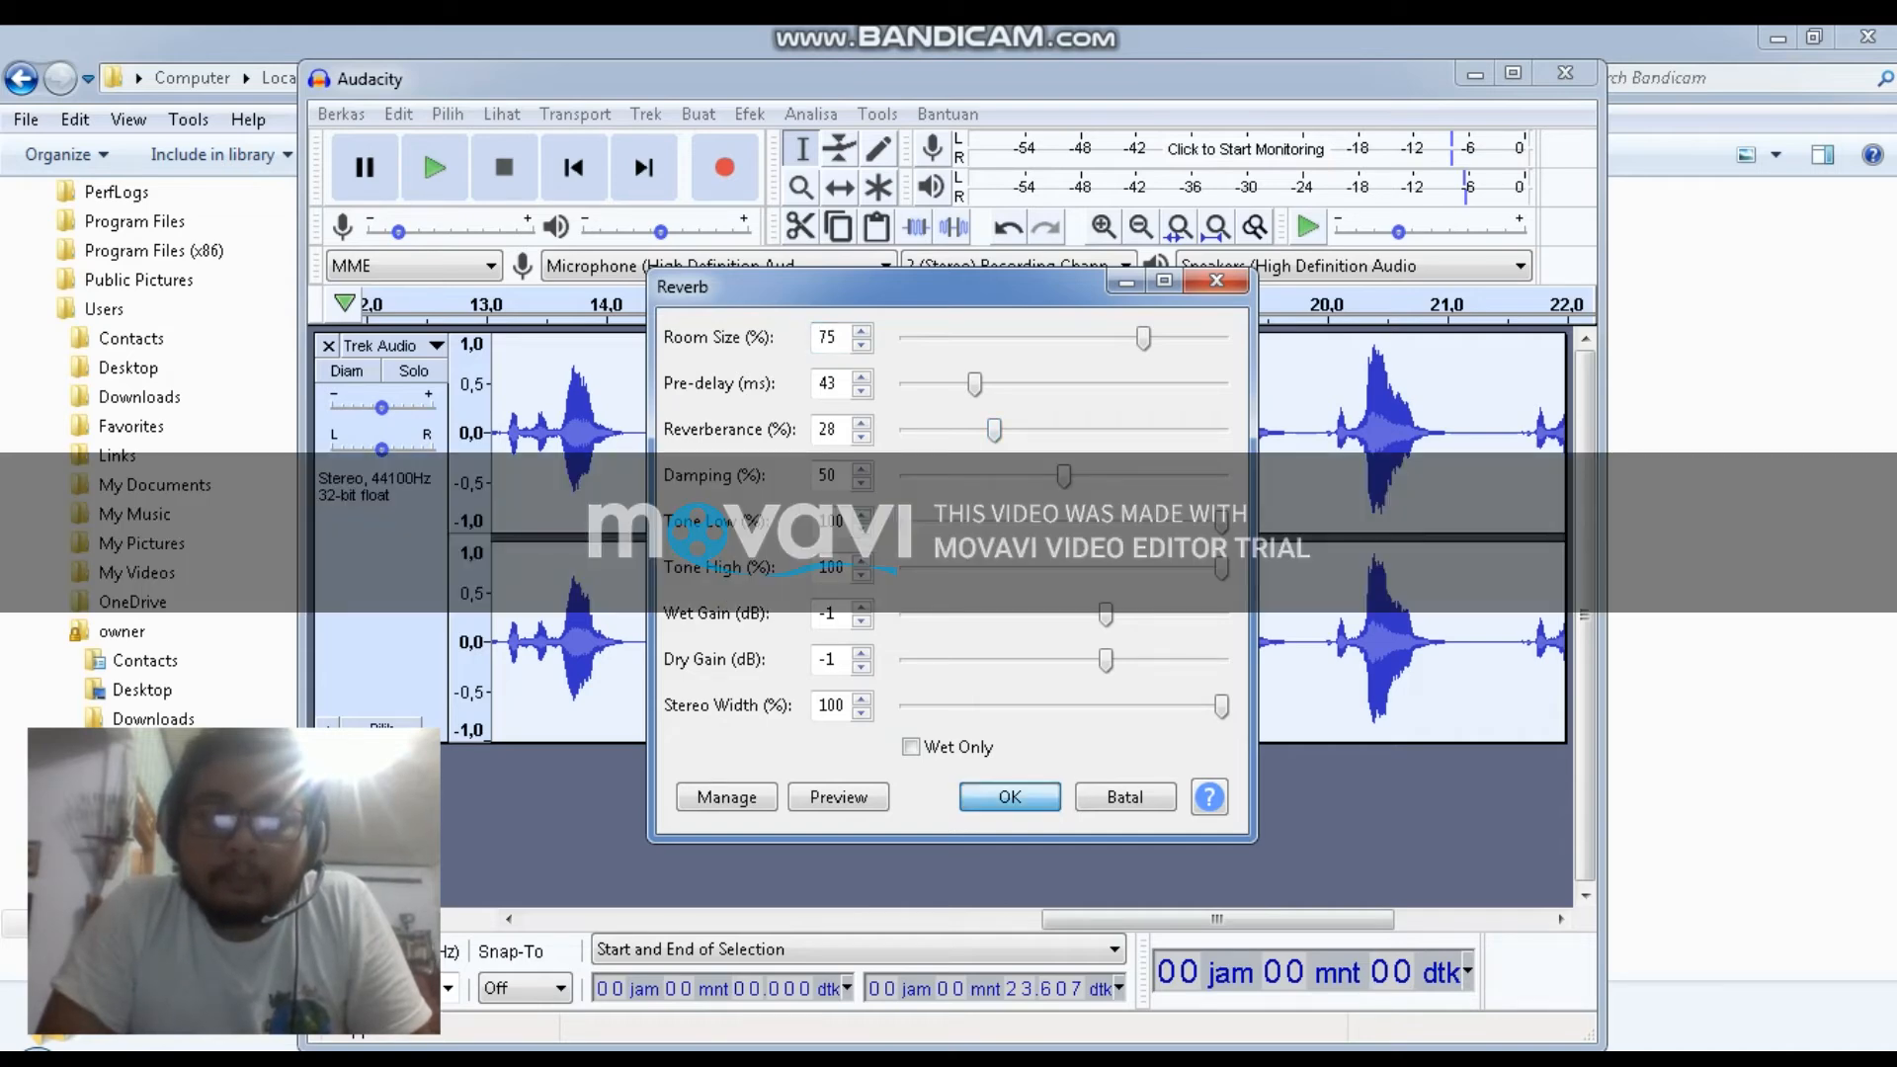
{"action": "left_click", "coordinate": [1009, 796]}
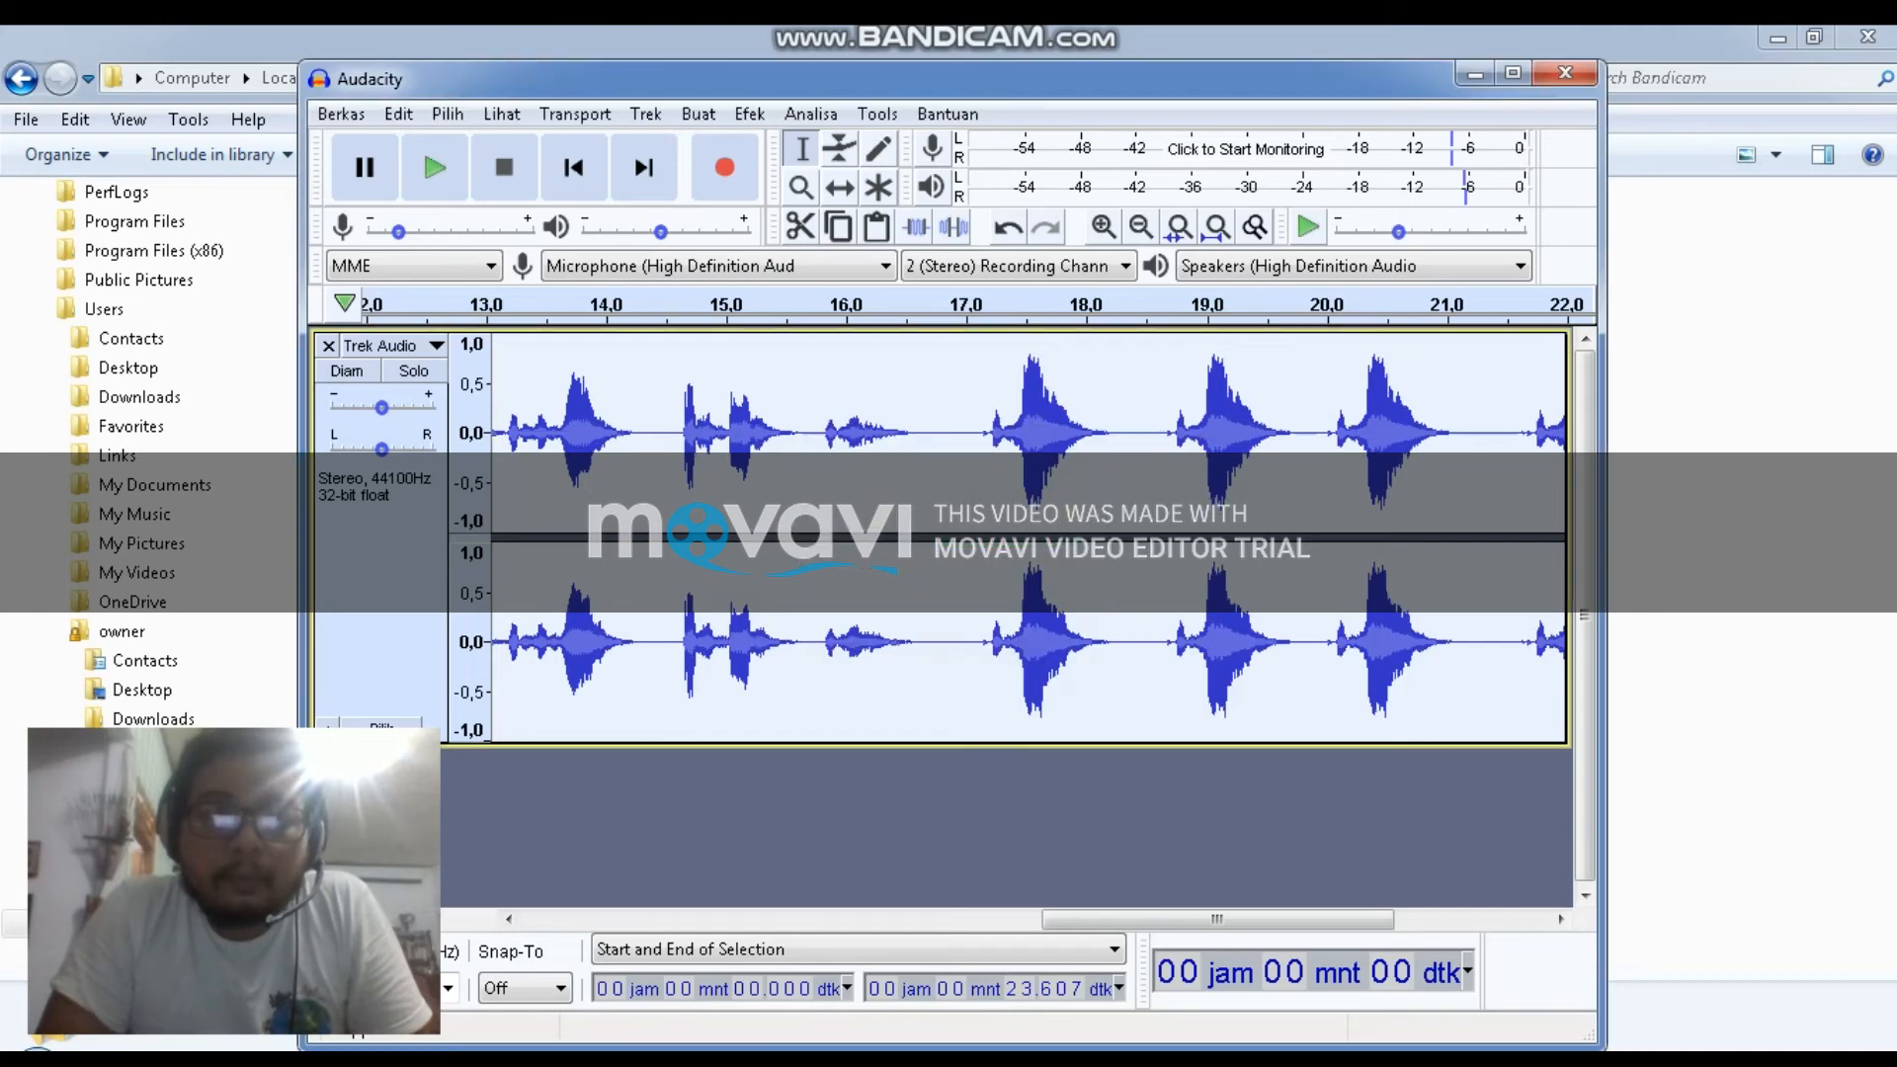
Apply the Limiter effect with Soft Limit type and a -3 dB limit
{"action": "left_click", "coordinate": [749, 114]}
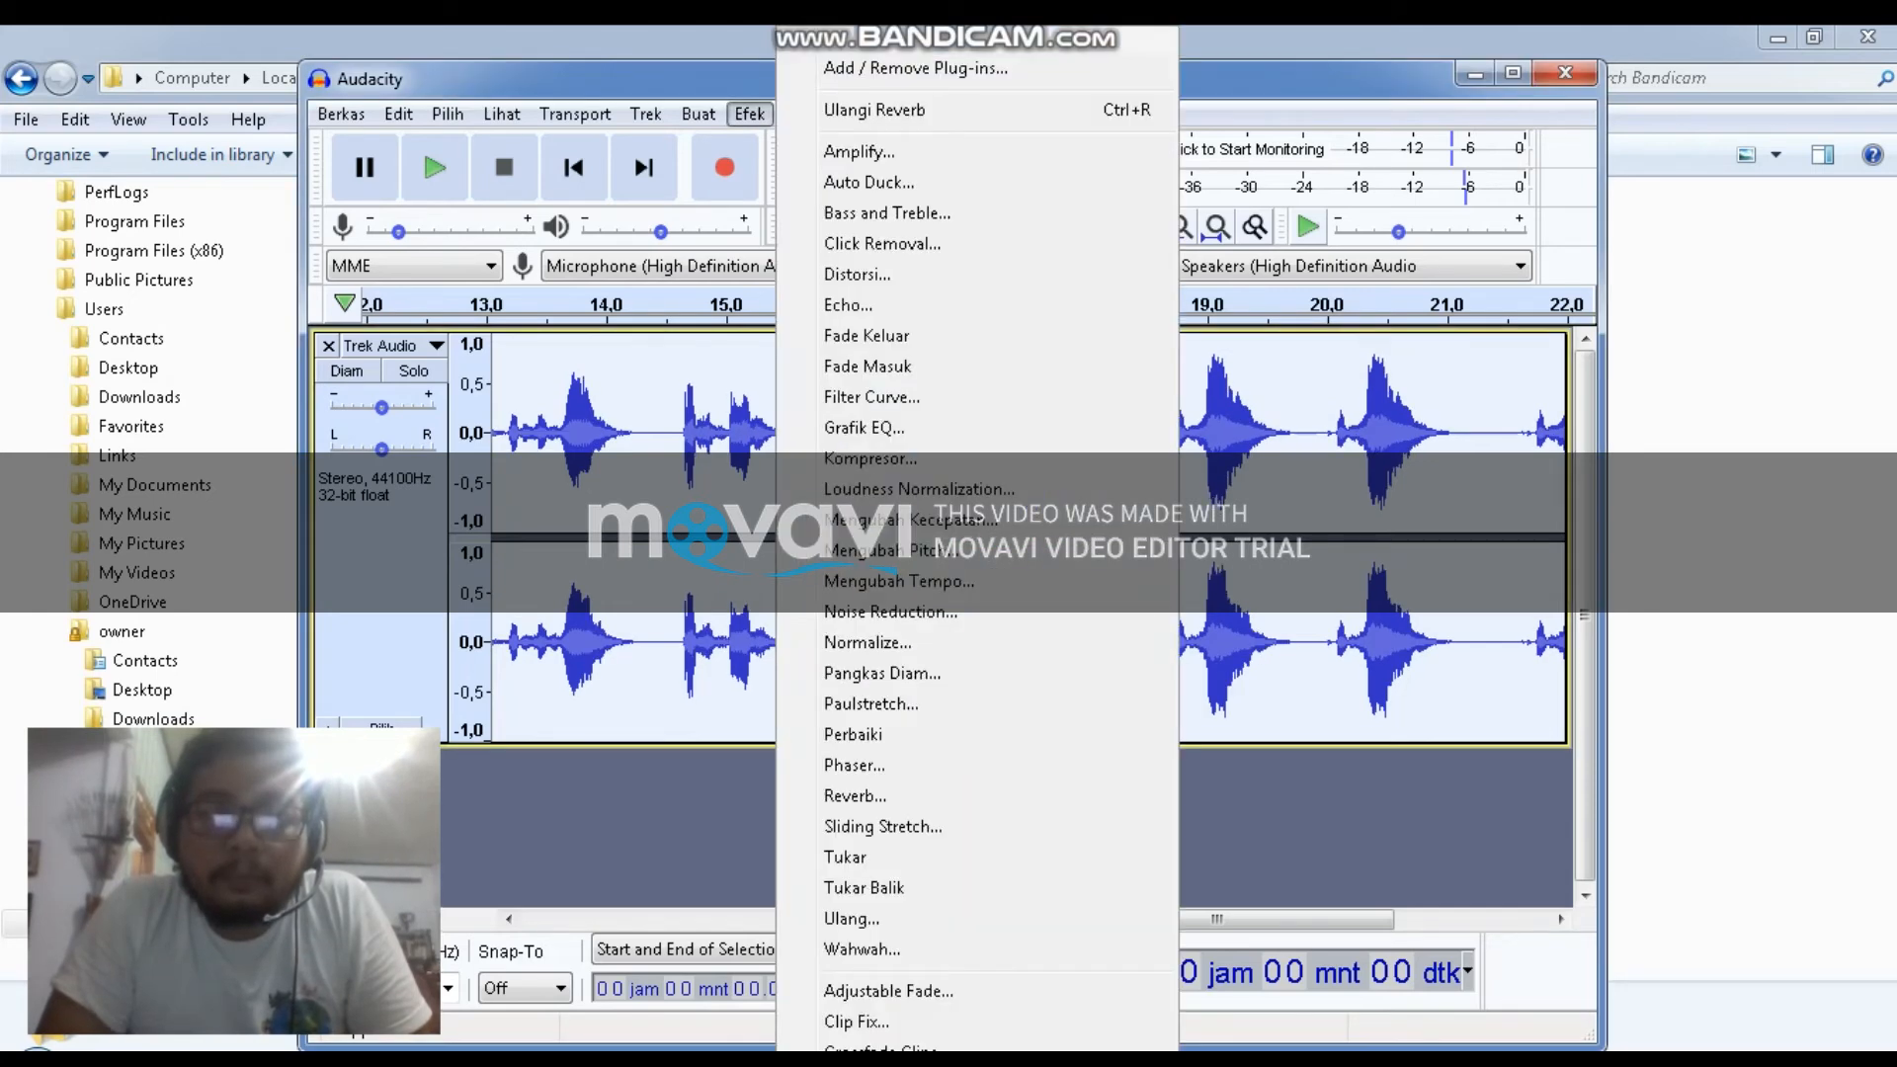
{"action": "scroll", "coordinate": [988, 554], "scroll_direction": "down", "scroll_amount": 5}
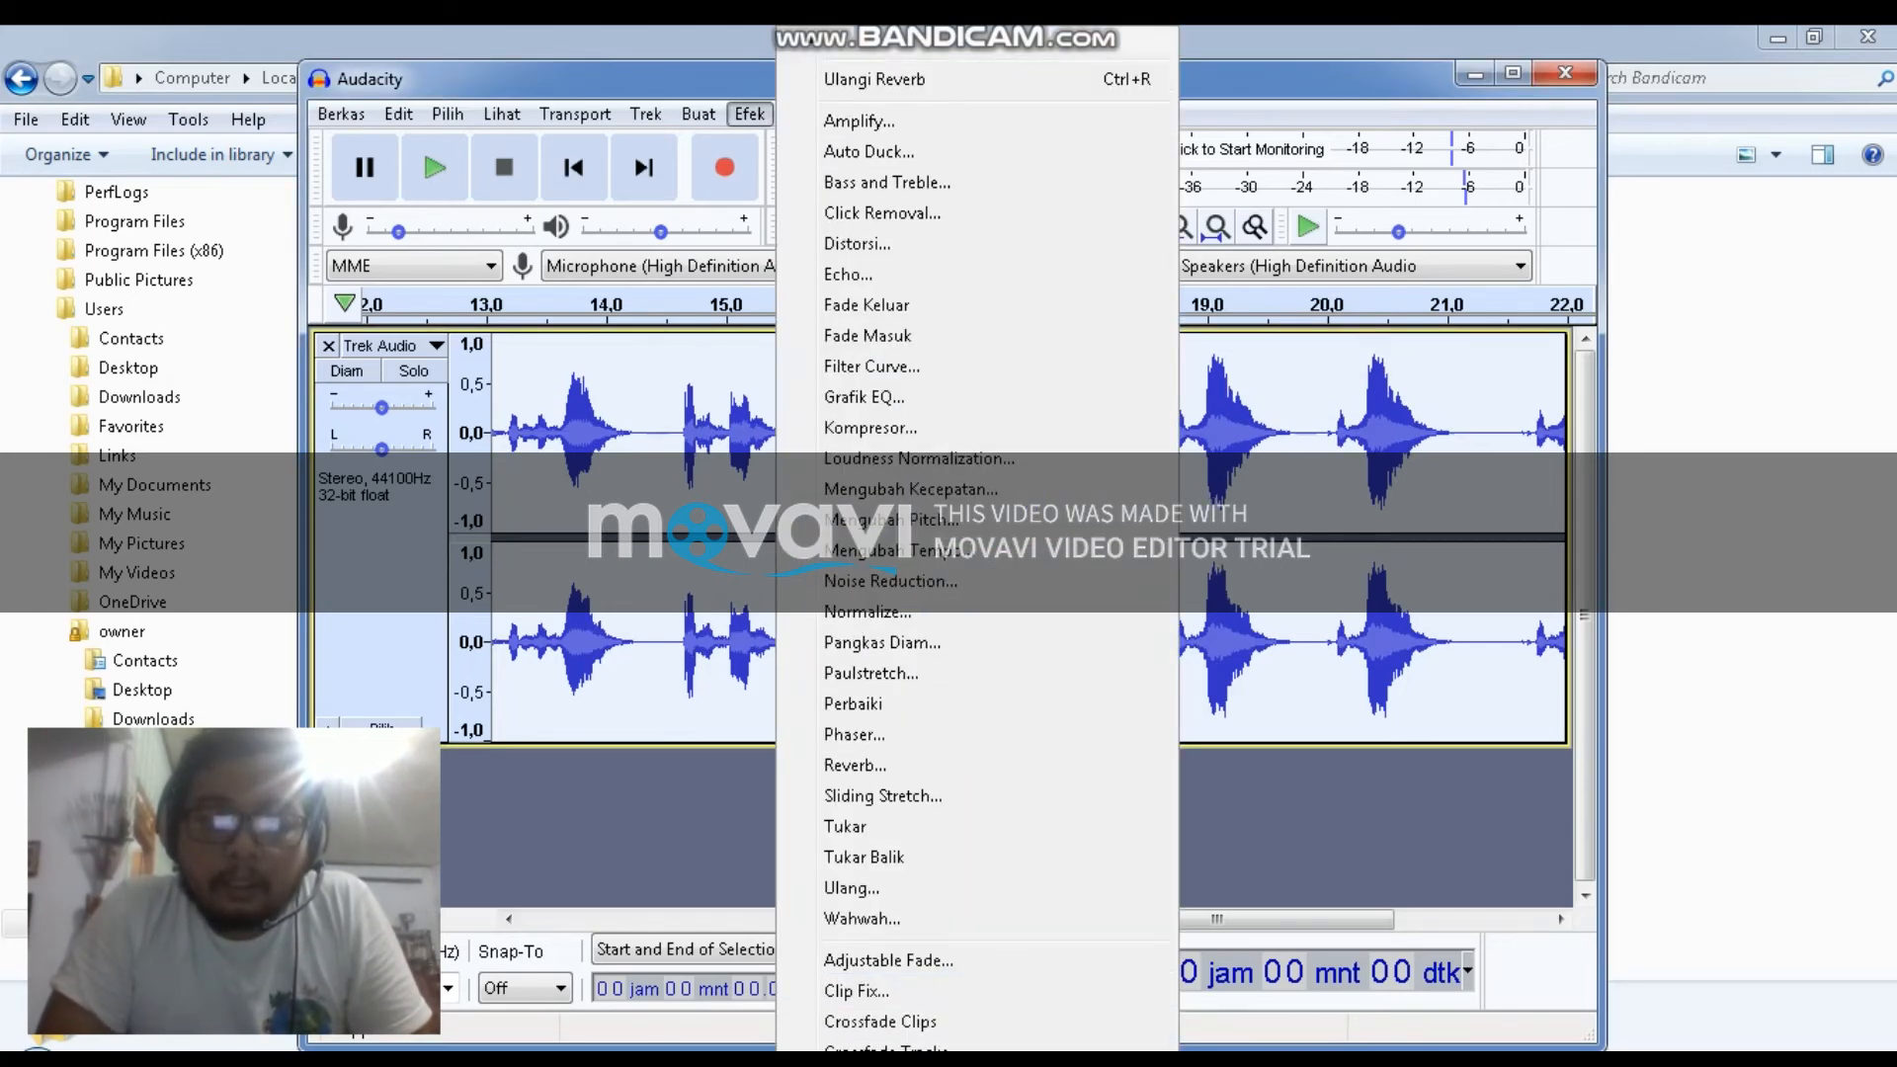
{"action": "scroll", "coordinate": [978, 661], "scroll_direction": "down", "scroll_amount": 1}
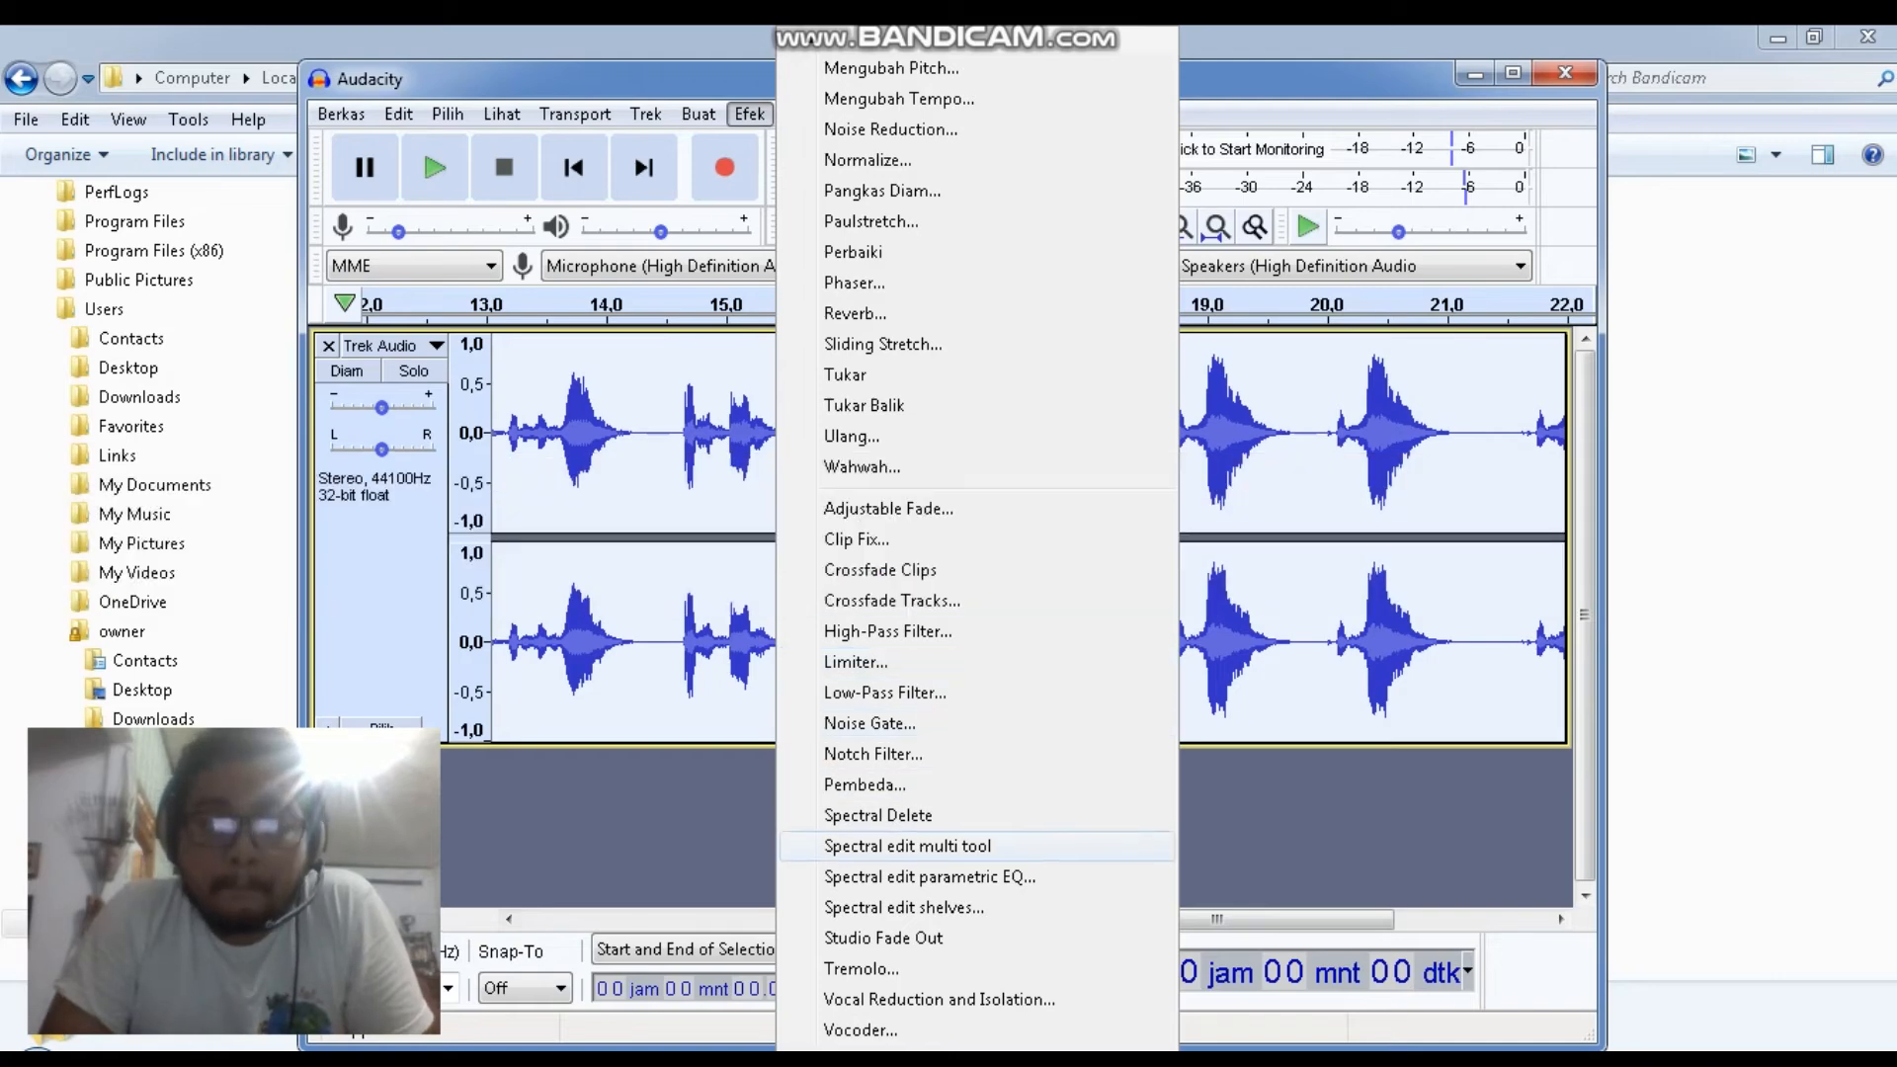
{"action": "left_click", "coordinate": [870, 662]}
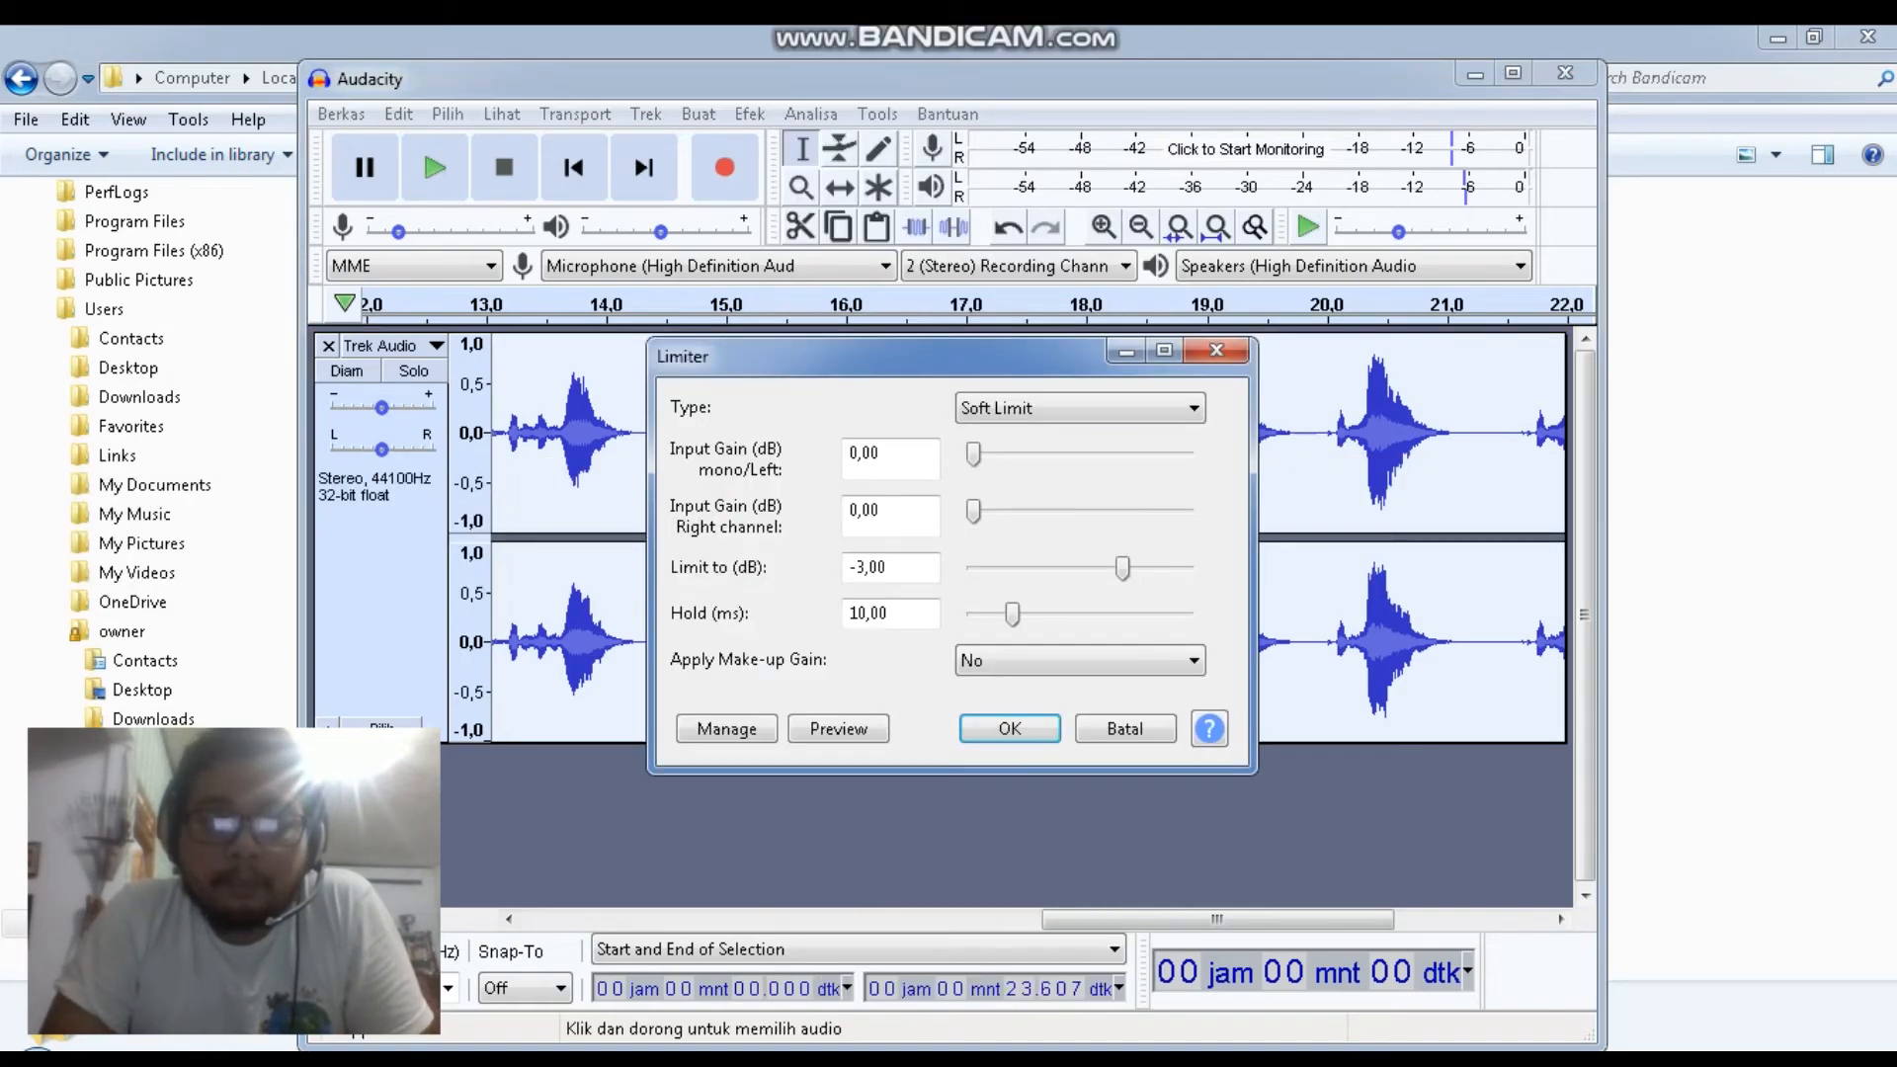
{"action": "left_click", "coordinate": [1080, 408]}
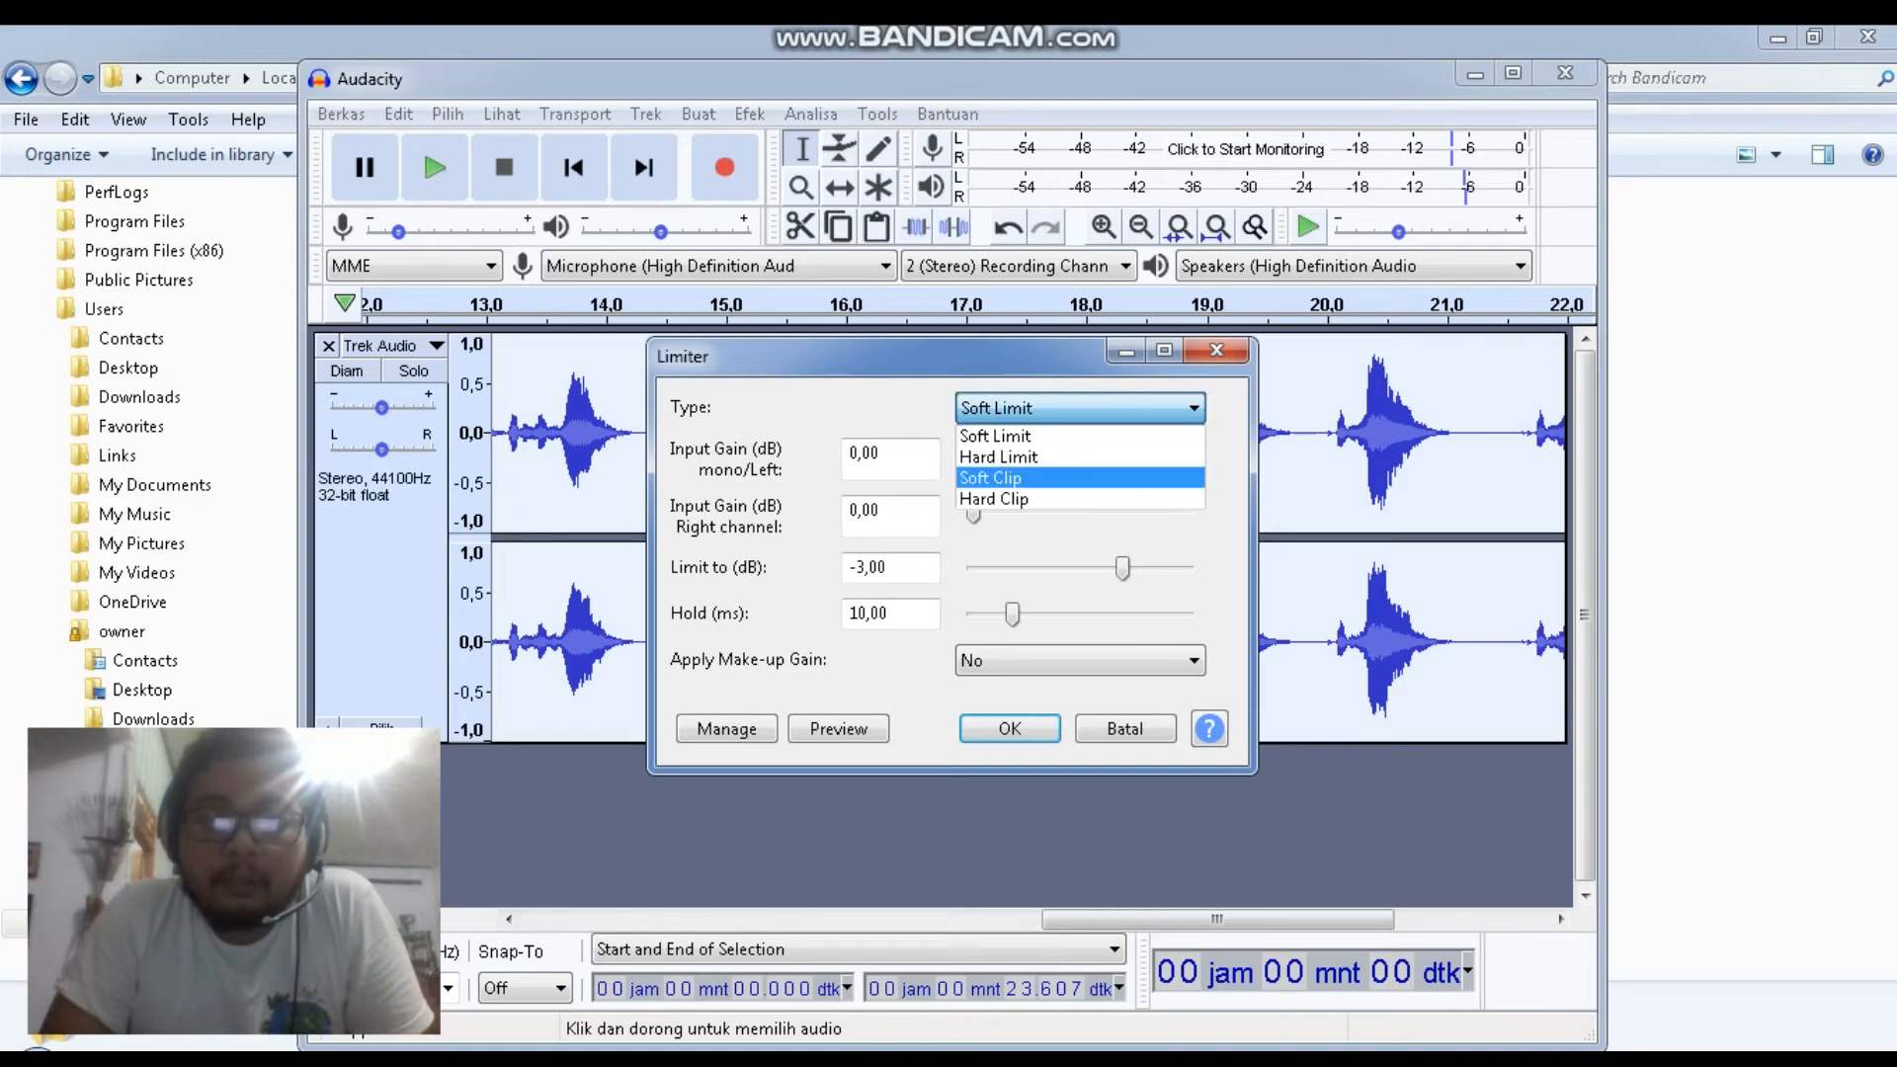
{"action": "left_click", "coordinate": [1080, 436]}
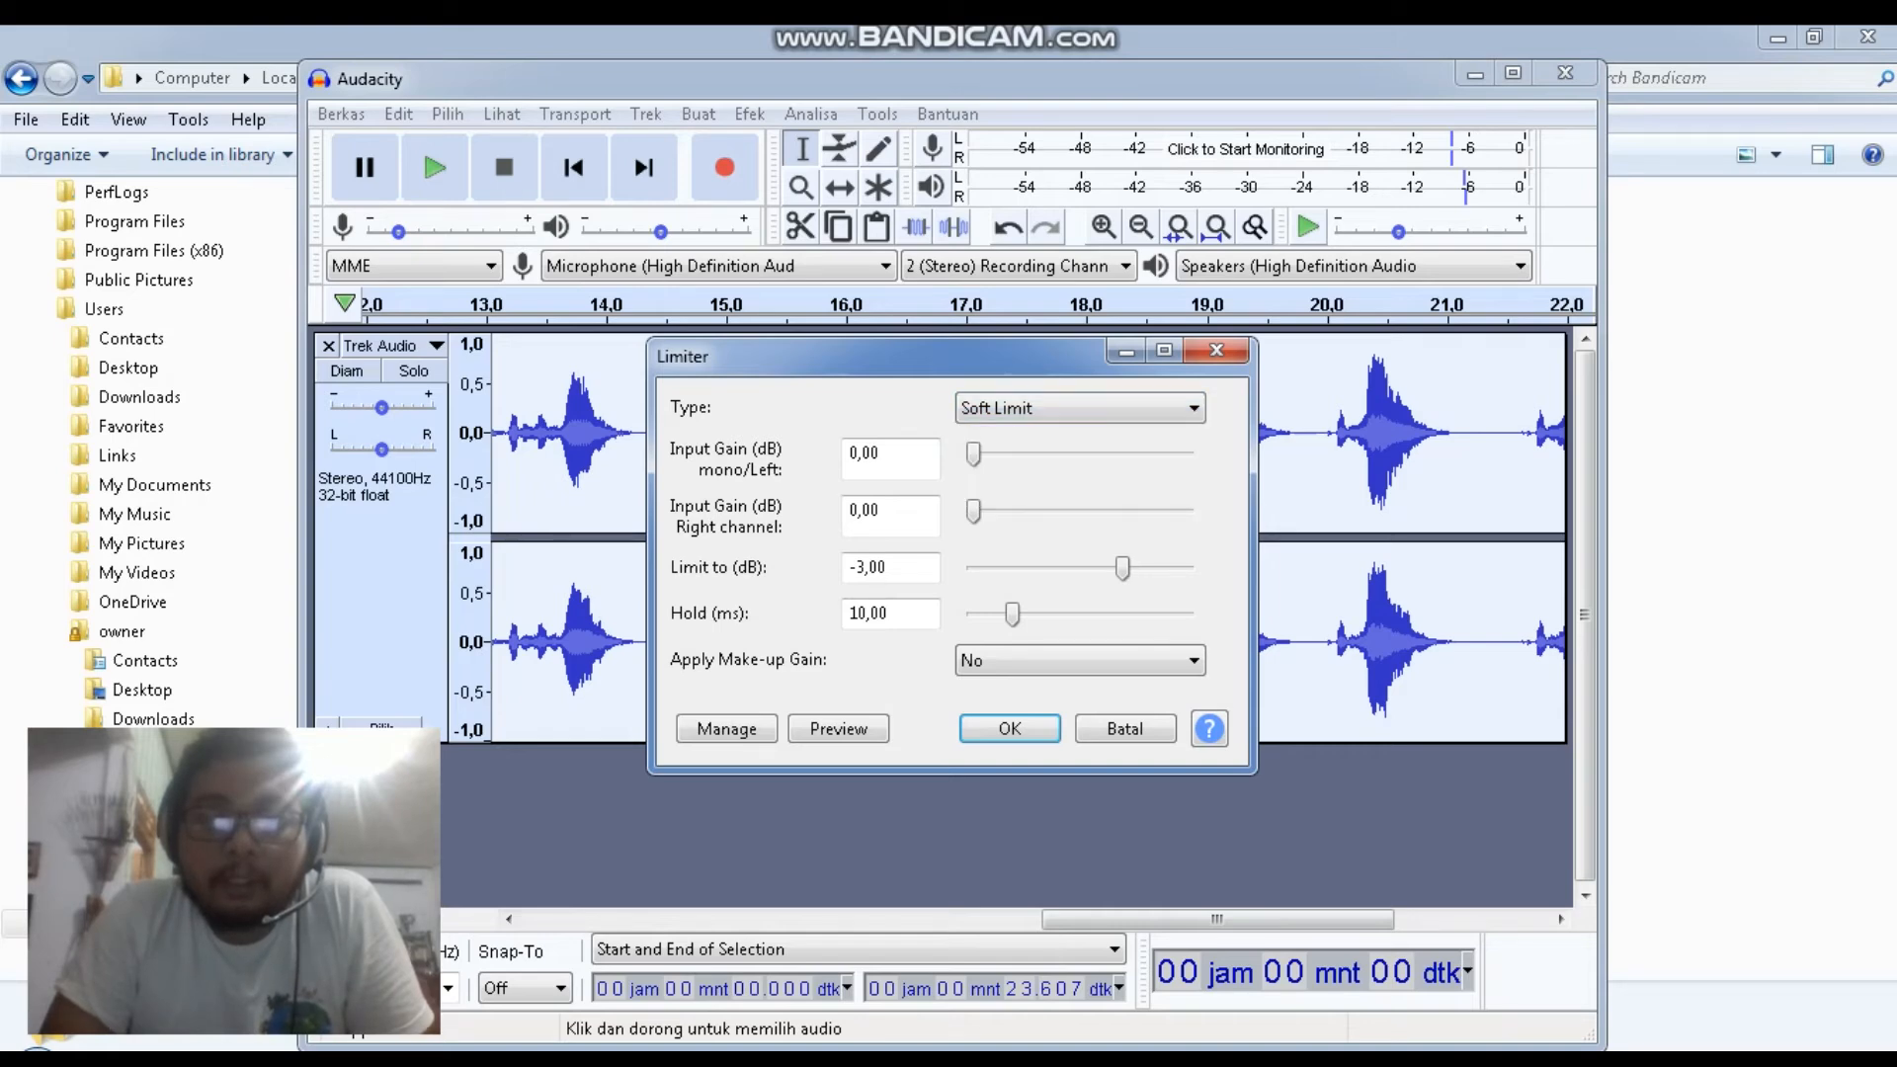
{"action": "left_click", "coordinate": [1010, 729]}
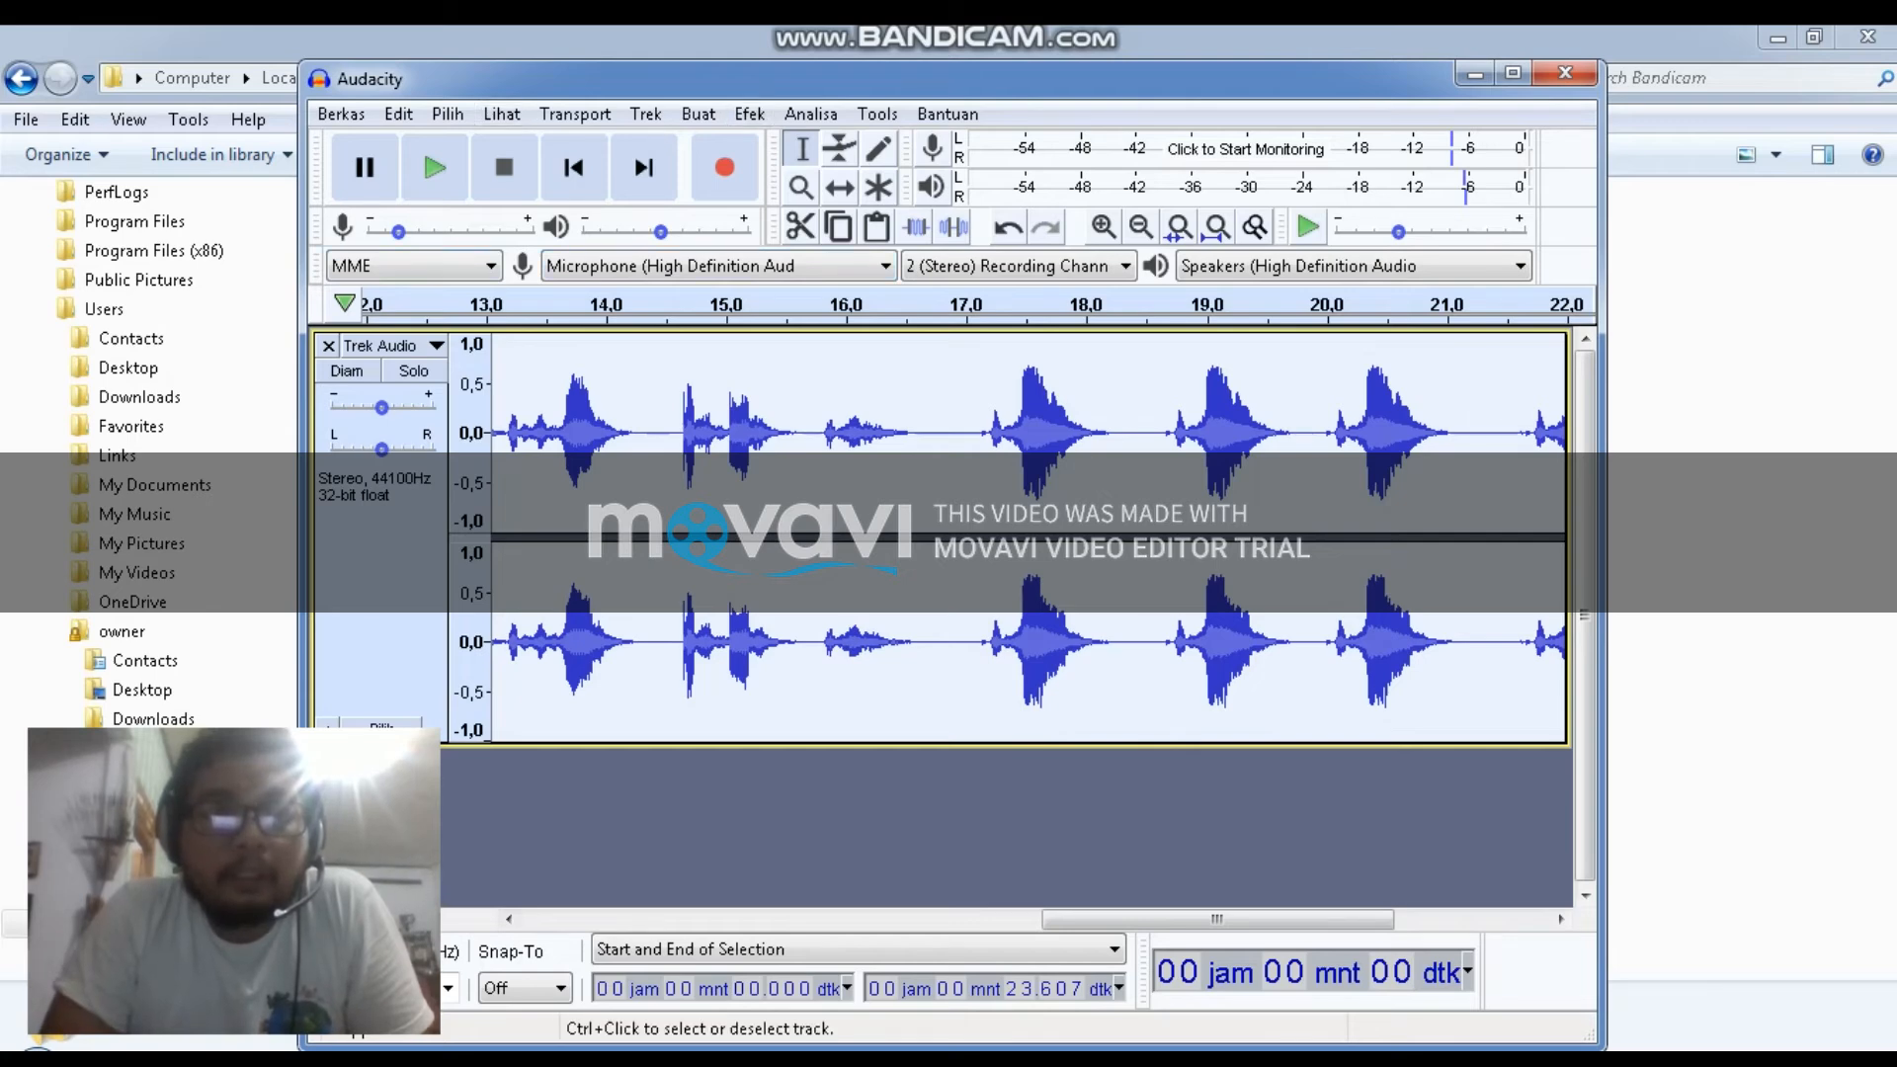
Play back the processed track
{"action": "left_click", "coordinate": [435, 169]}
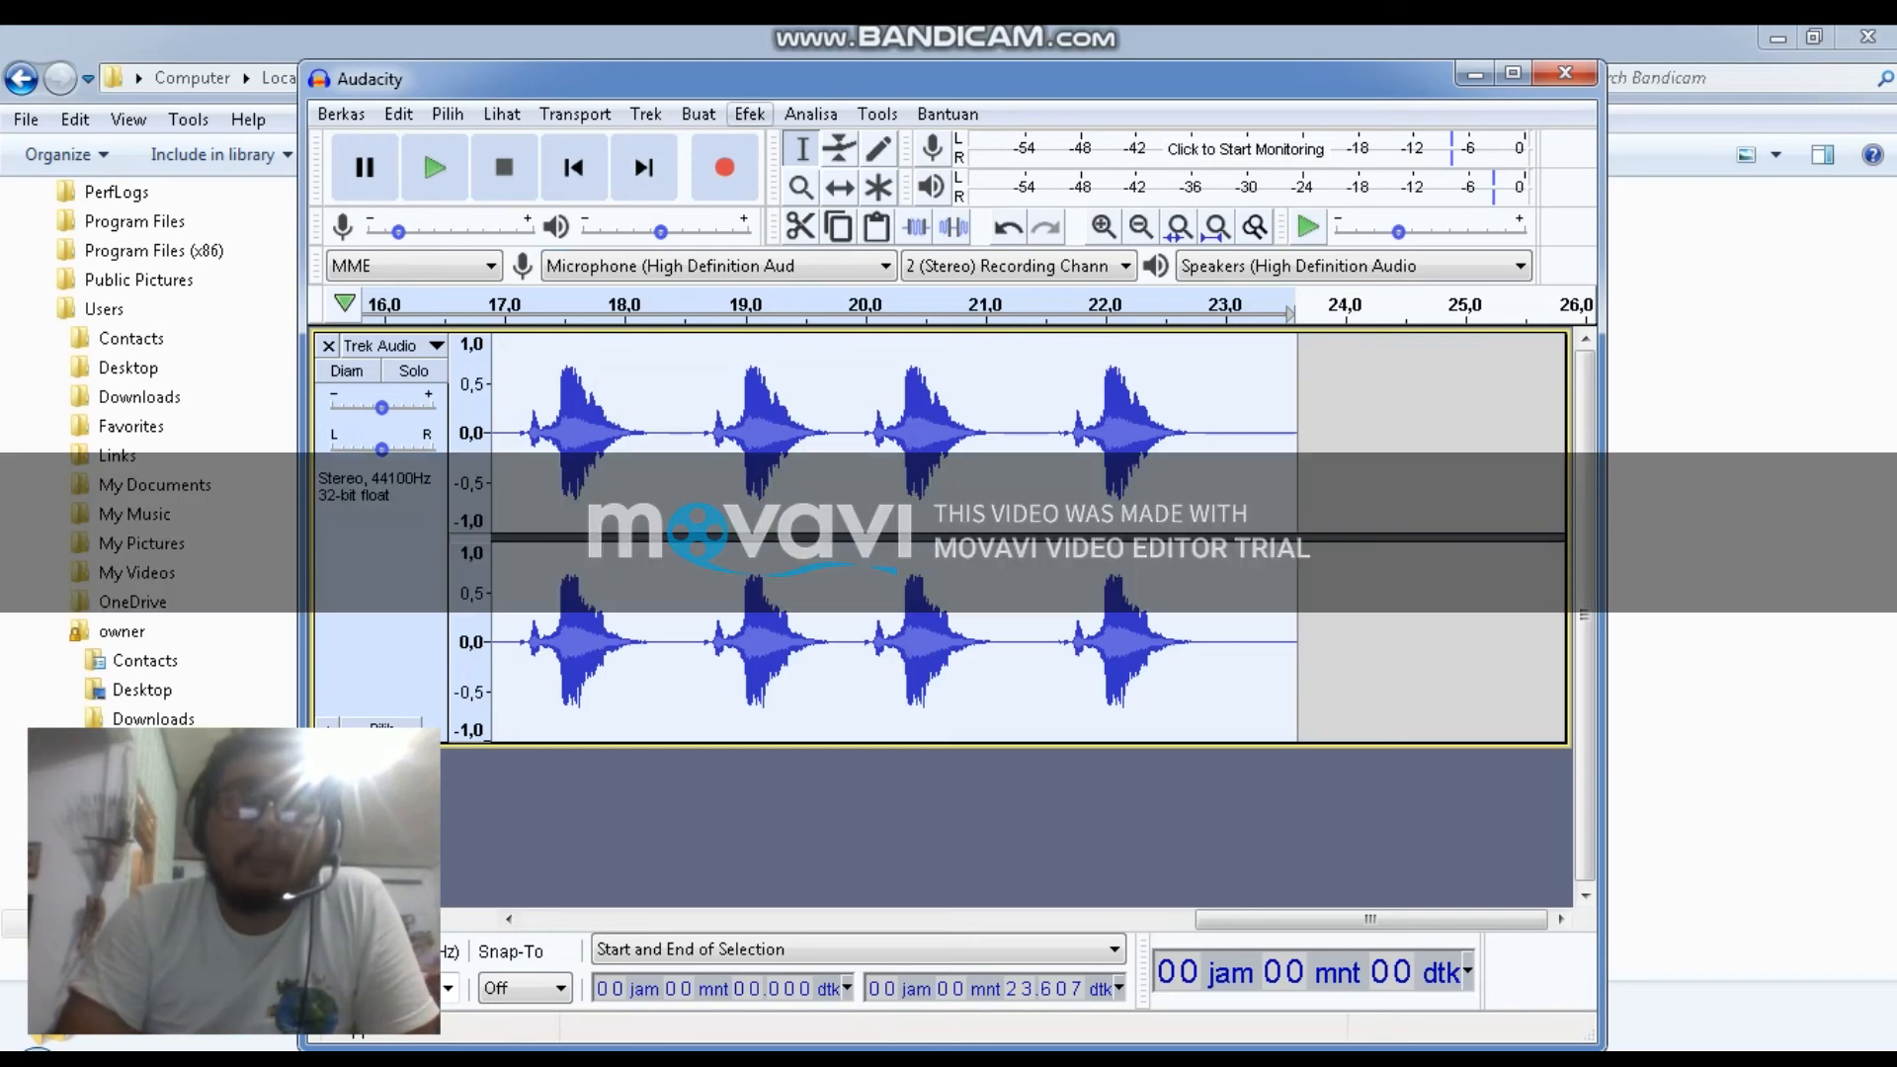
{"action": "left_click", "coordinate": [749, 113]}
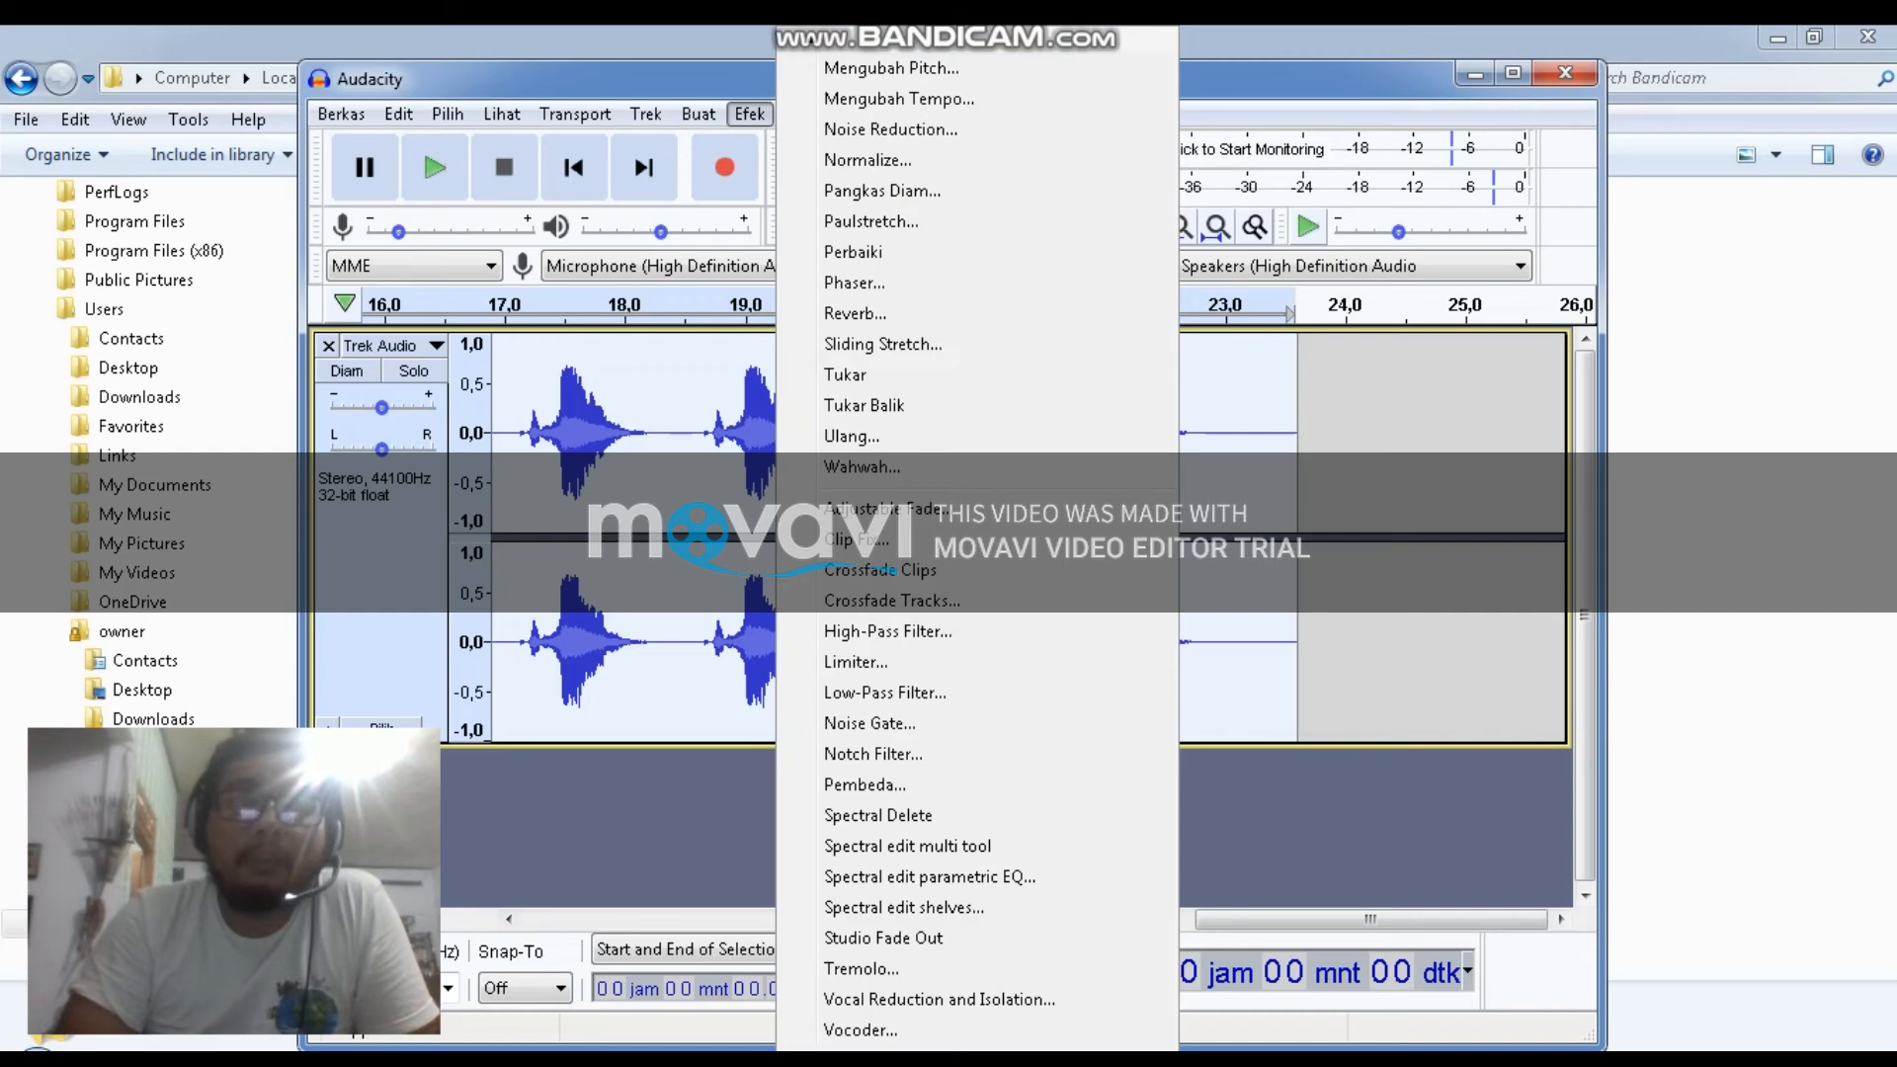
{"action": "left_click", "coordinate": [749, 113]}
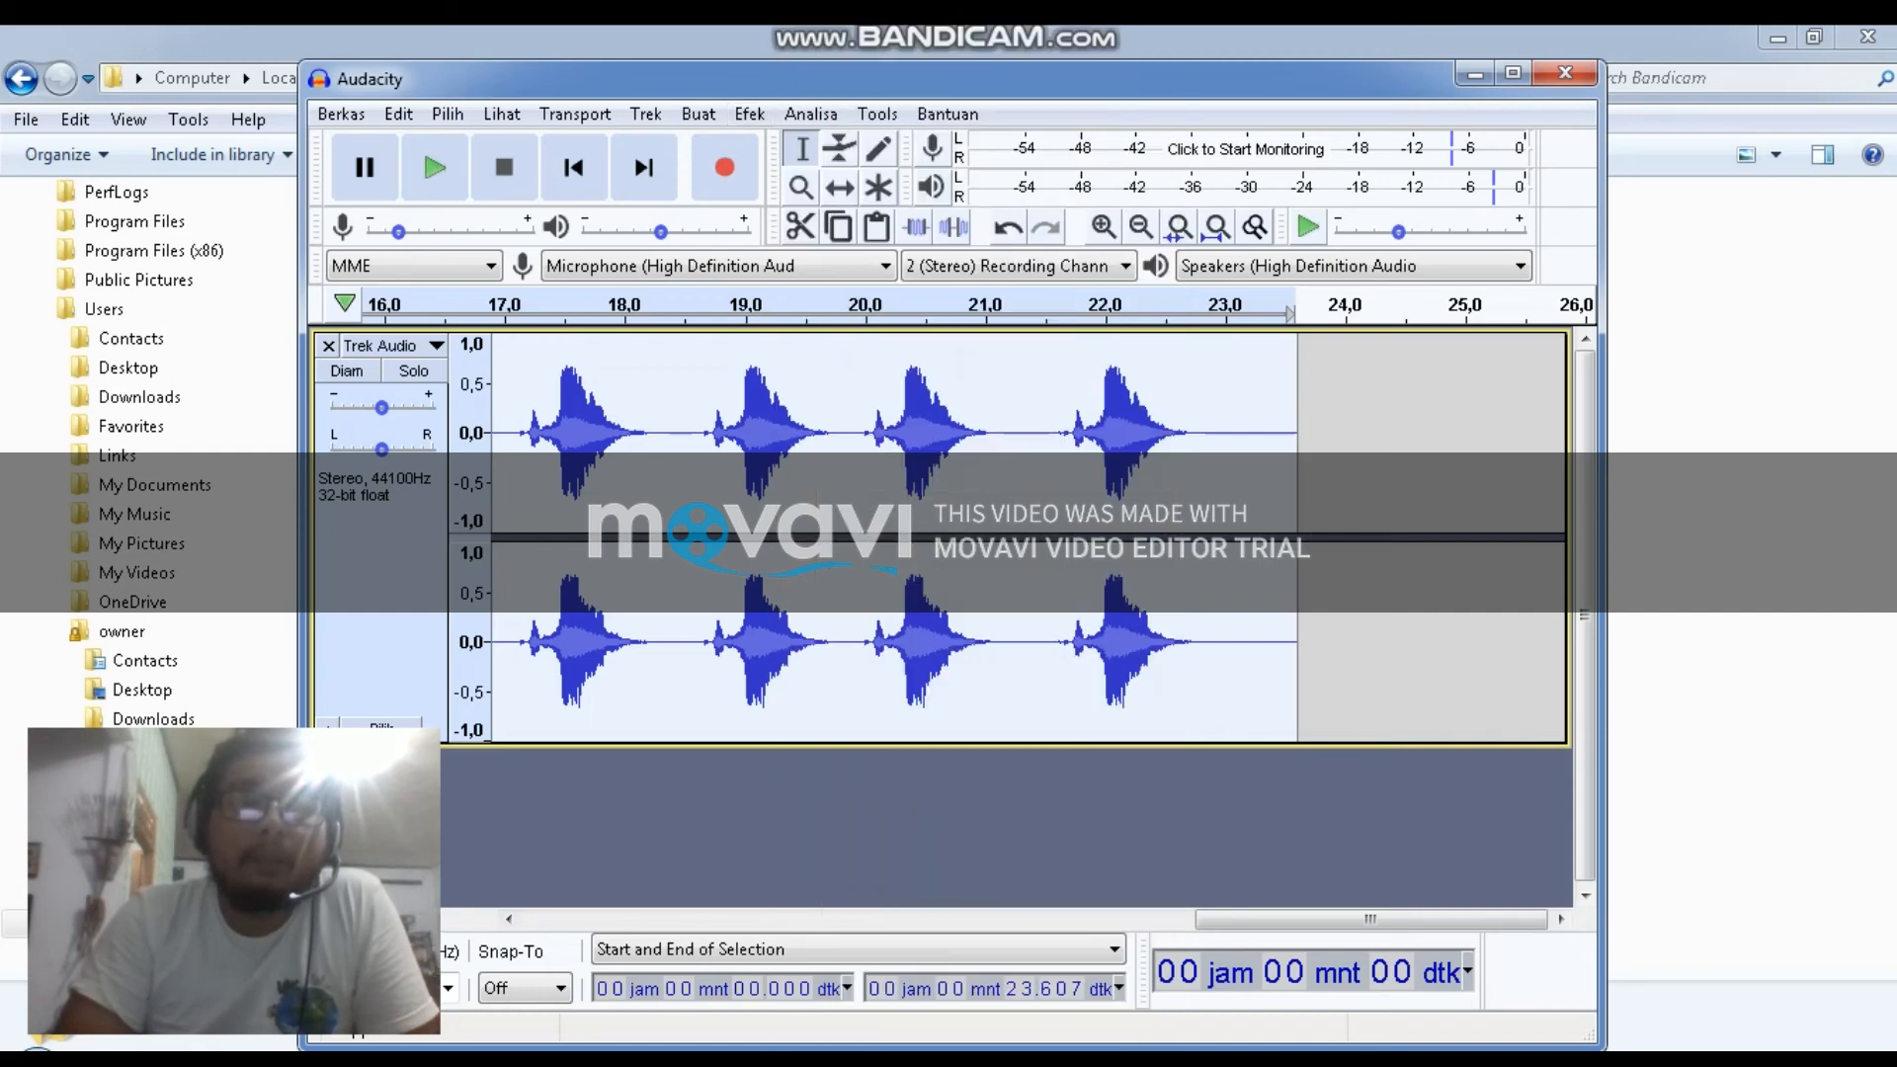
Export the track as MP3 under the file name TES AUD 1.2 in the Audacity folder
{"action": "left_click", "coordinate": [341, 114]}
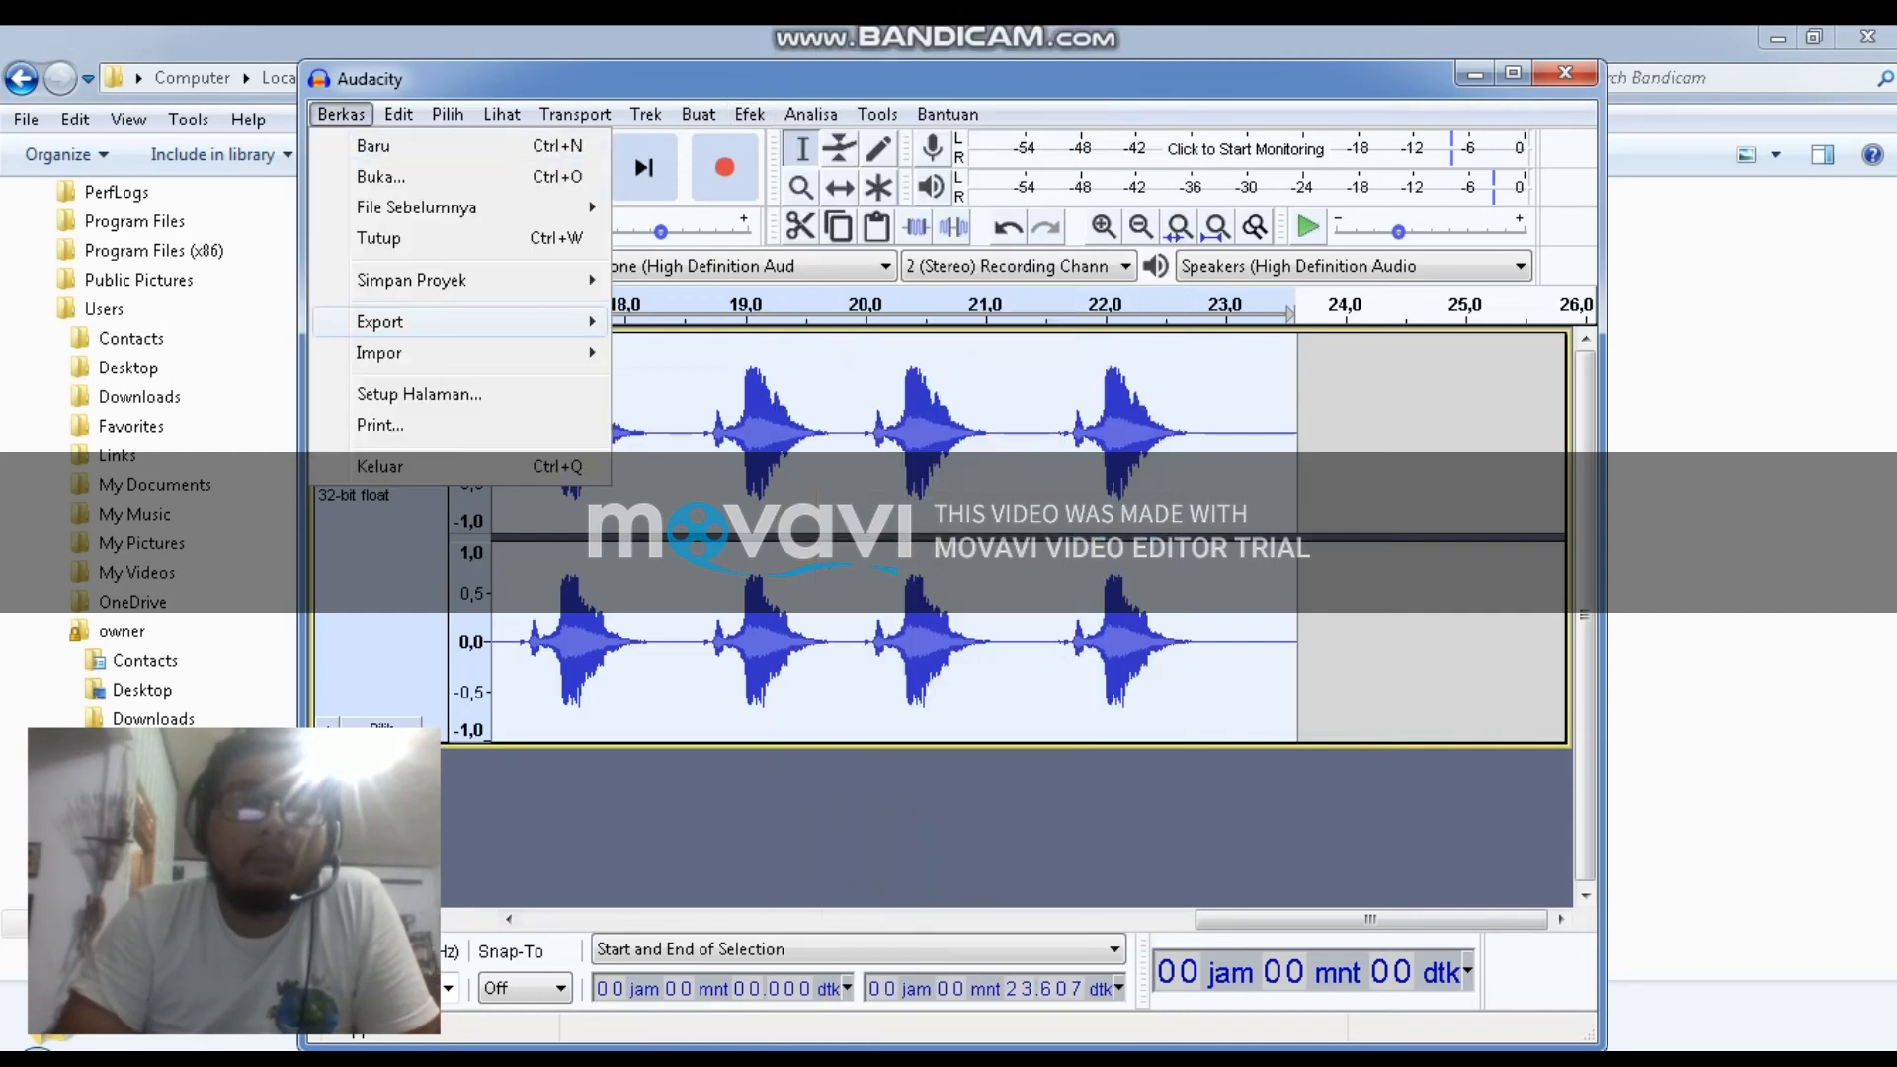
{"action": "mouse_move", "coordinate": [380, 321]}
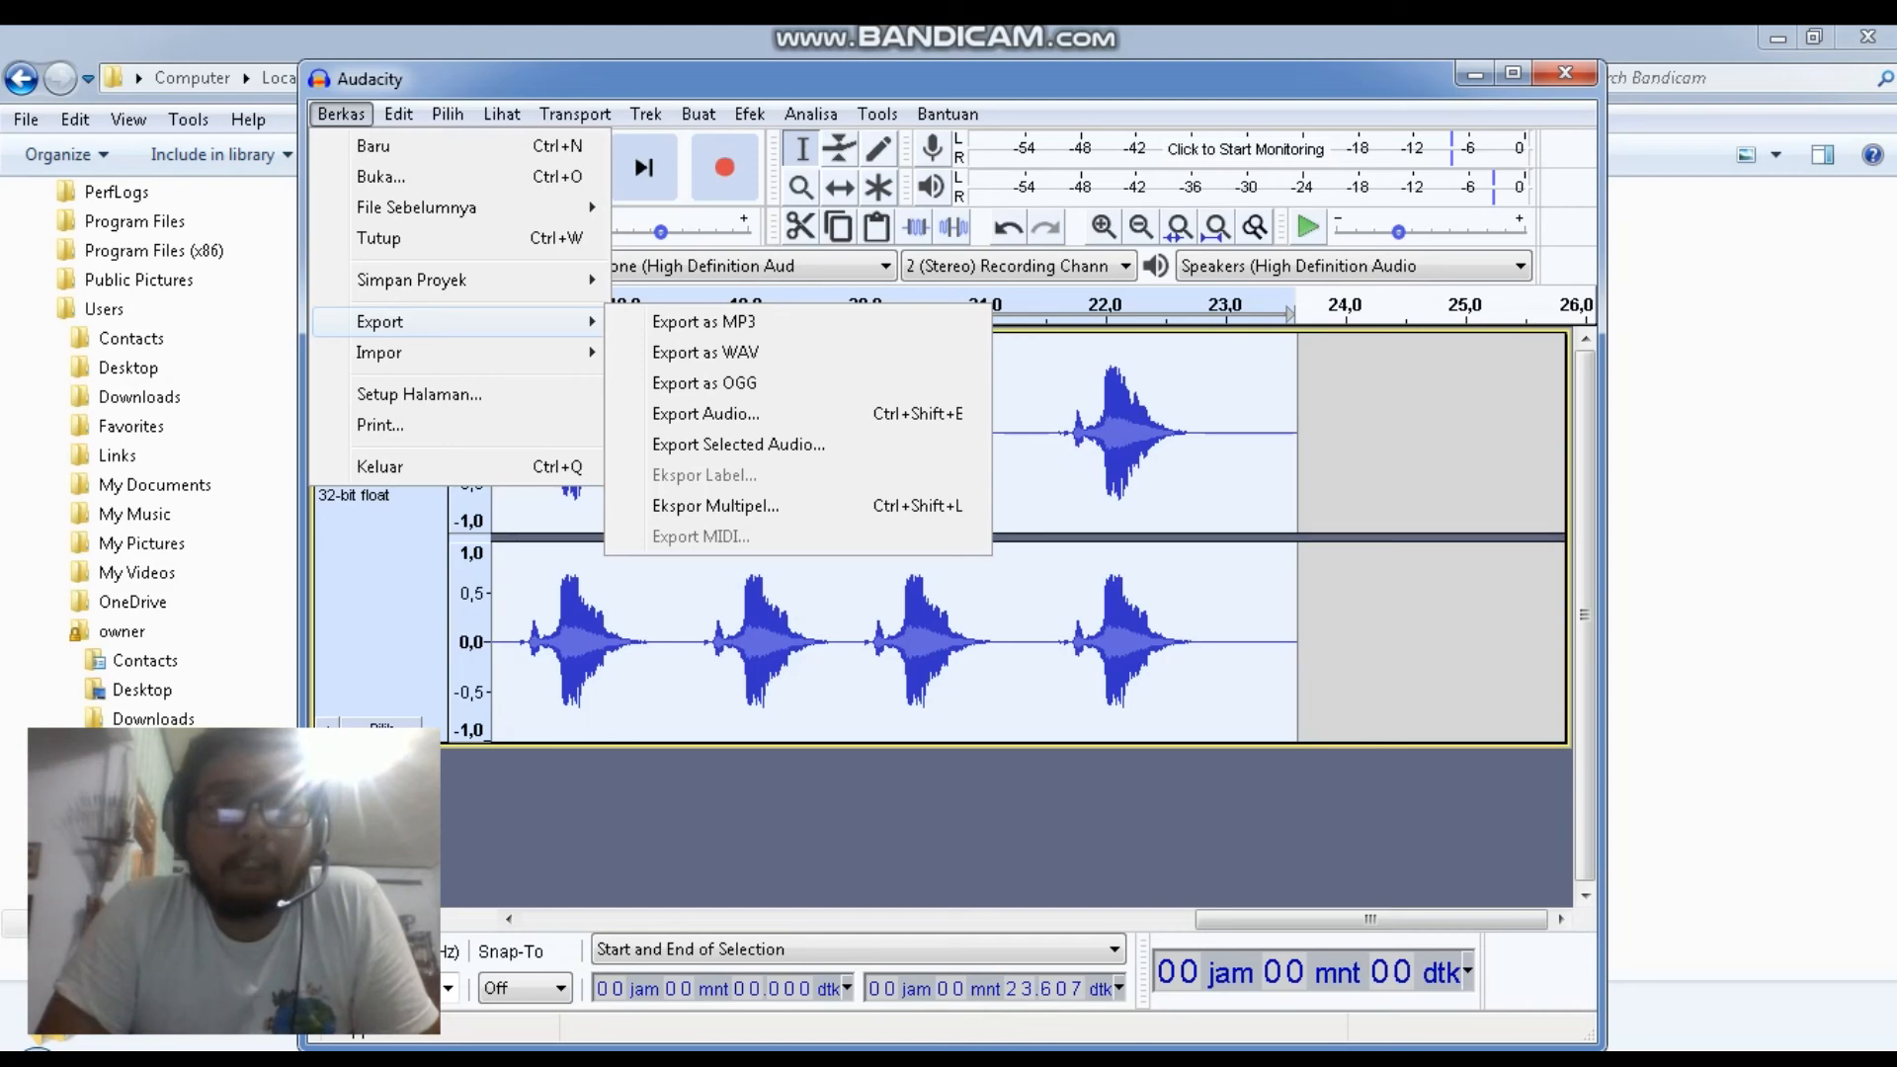
{"action": "left_click", "coordinate": [704, 321]}
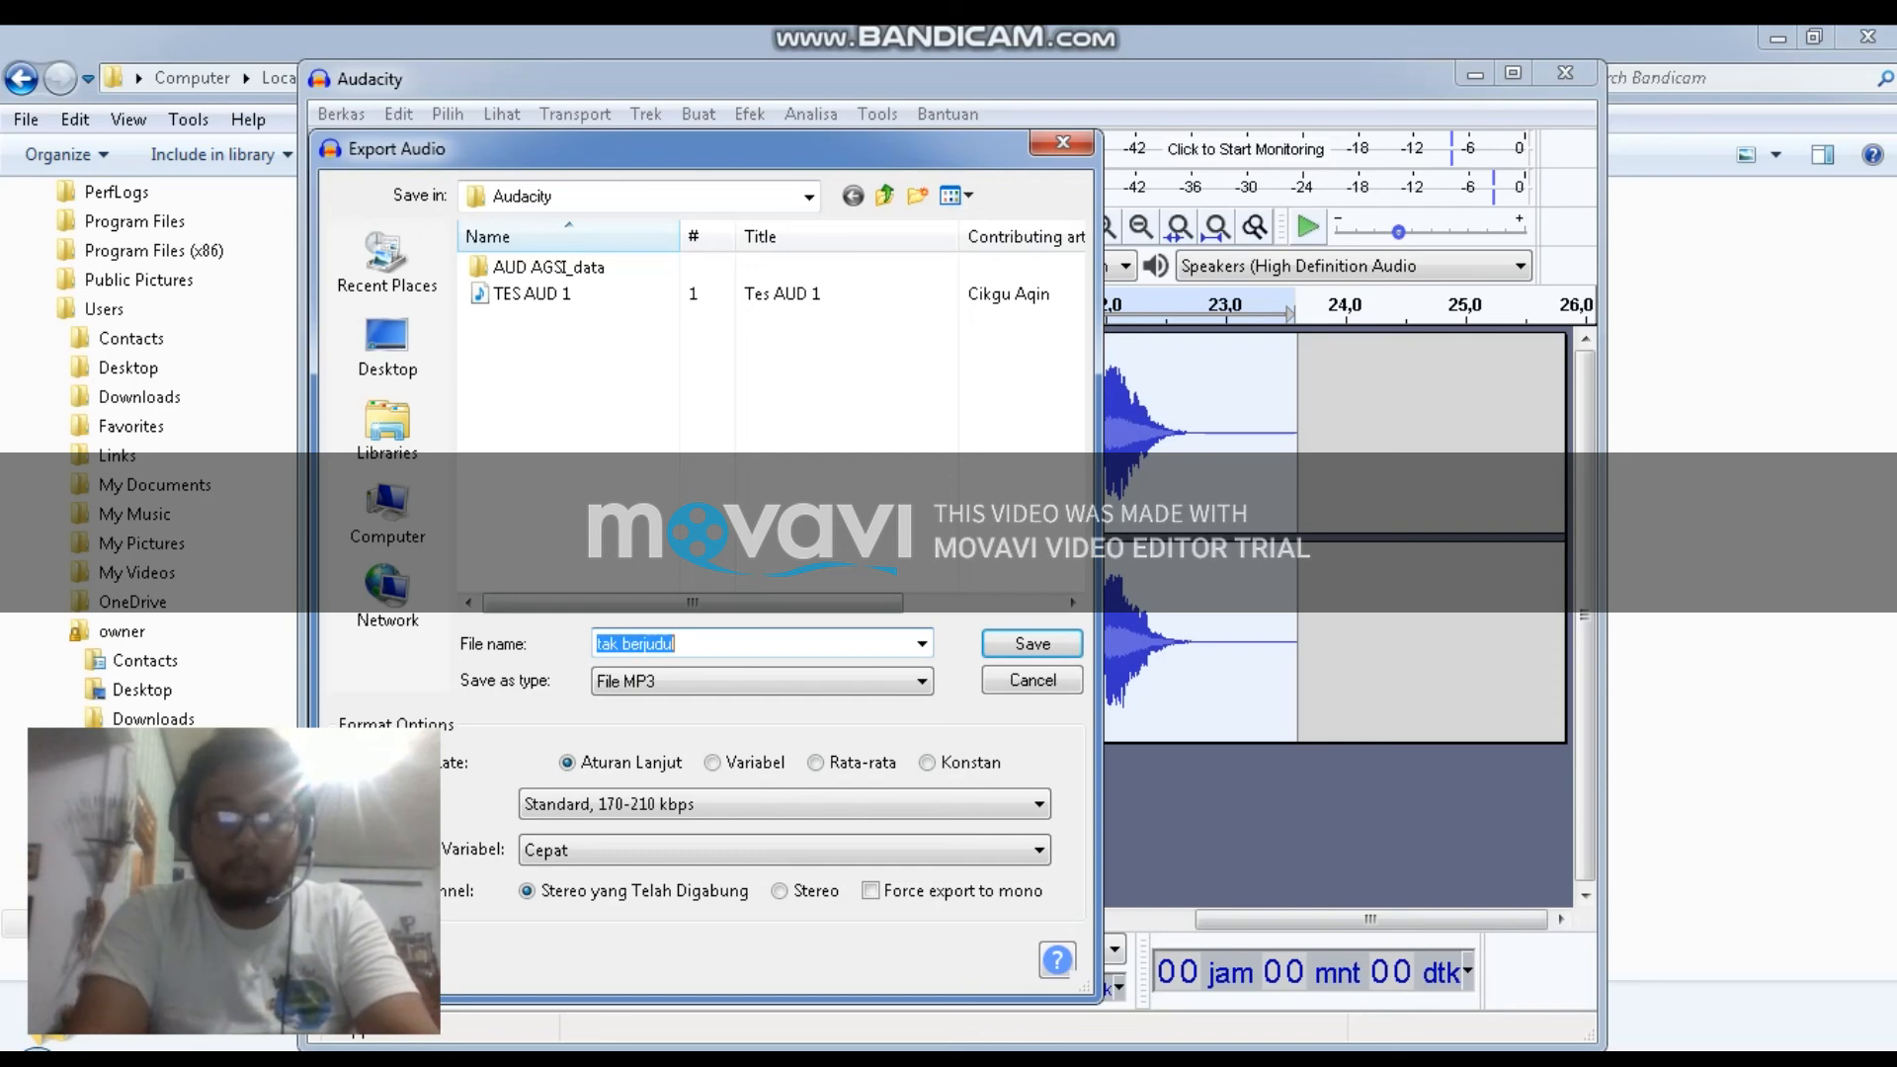
{"action": "type", "text": "TES"}
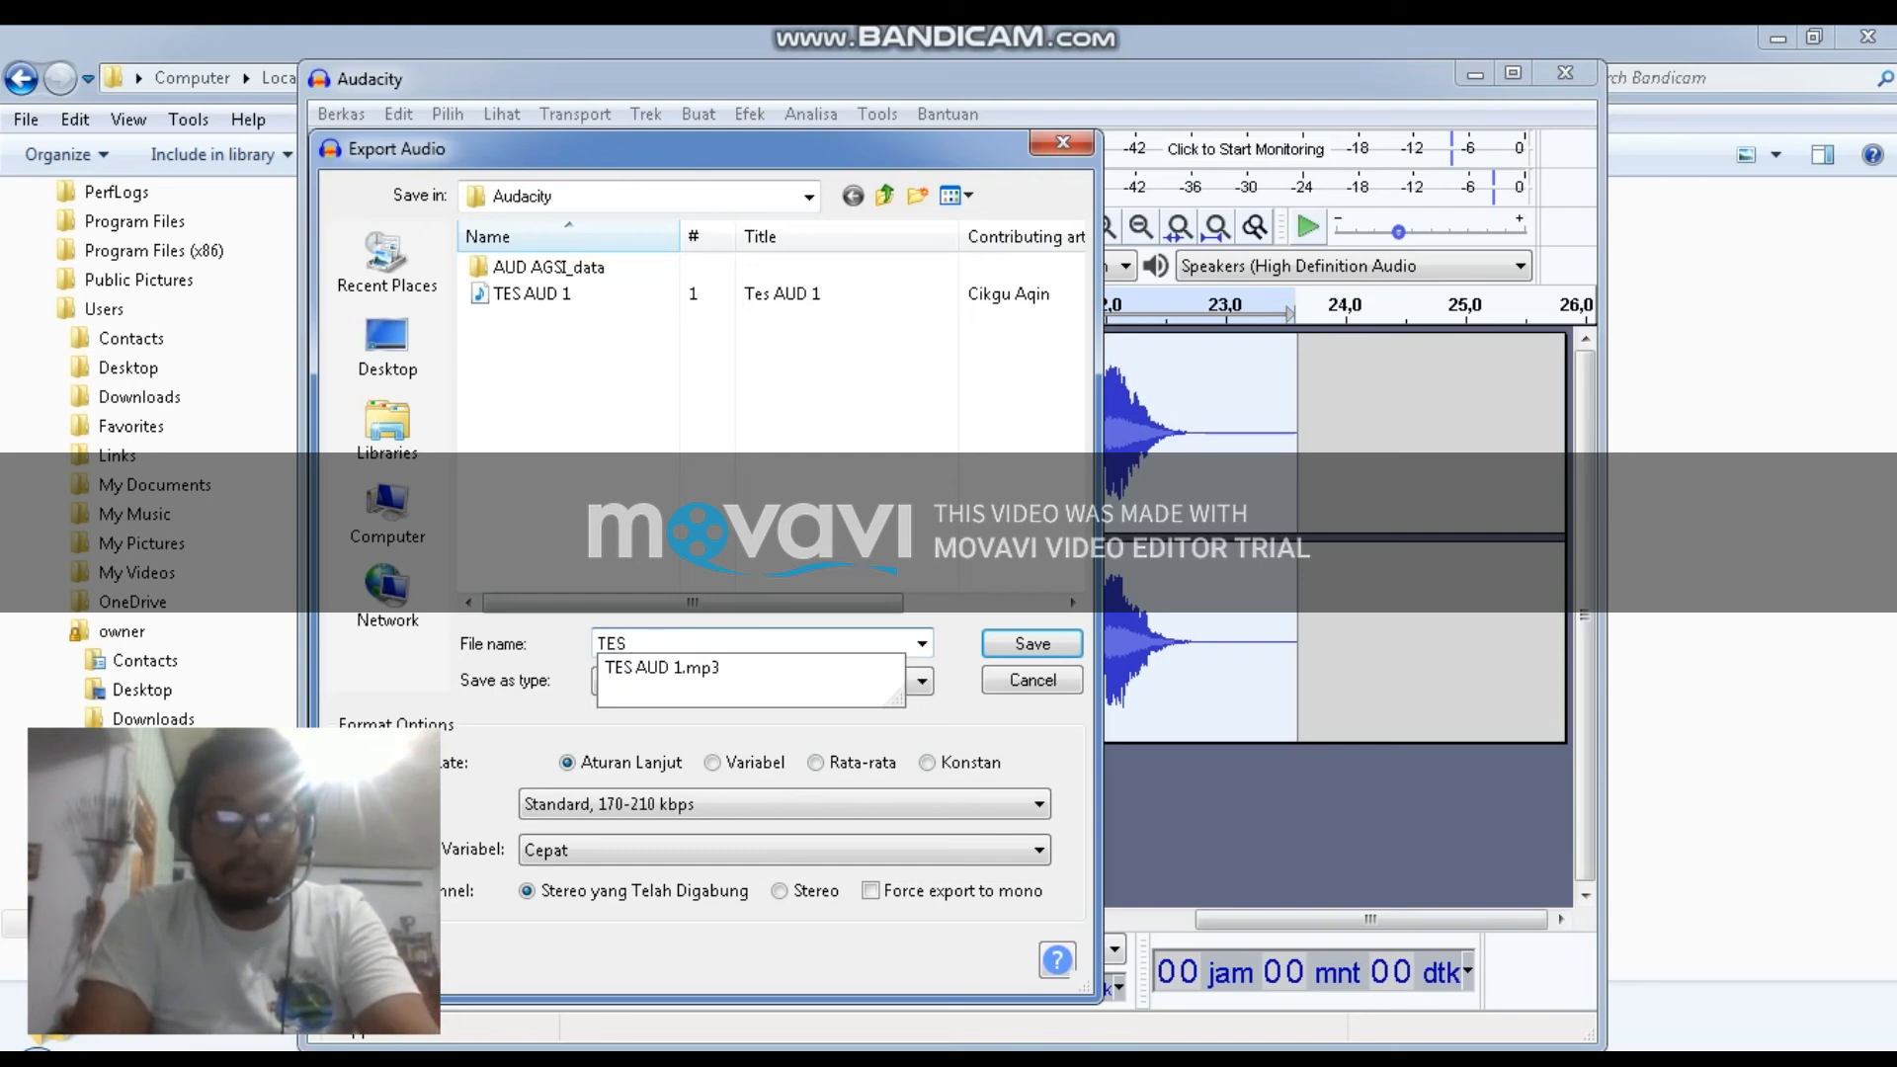
{"action": "type", "text": " AUD"}
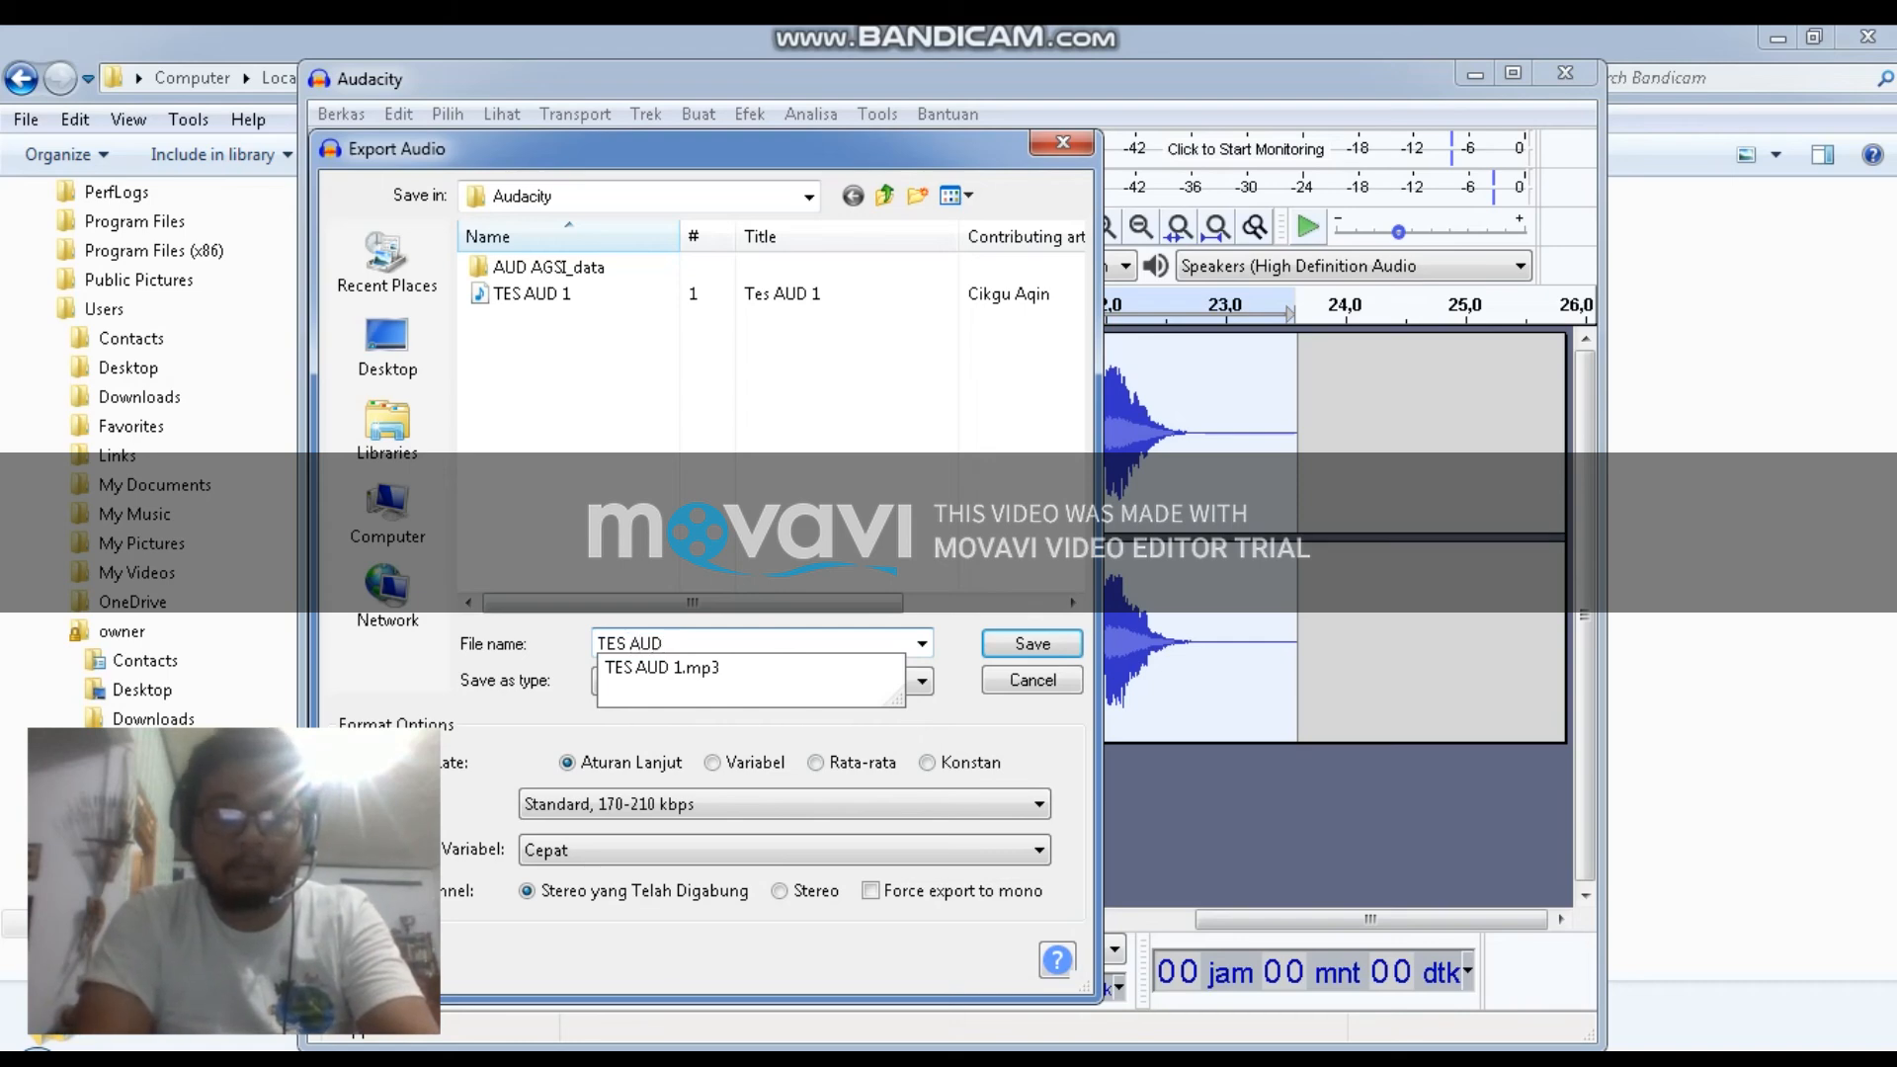
{"action": "type", "text": " 2"}
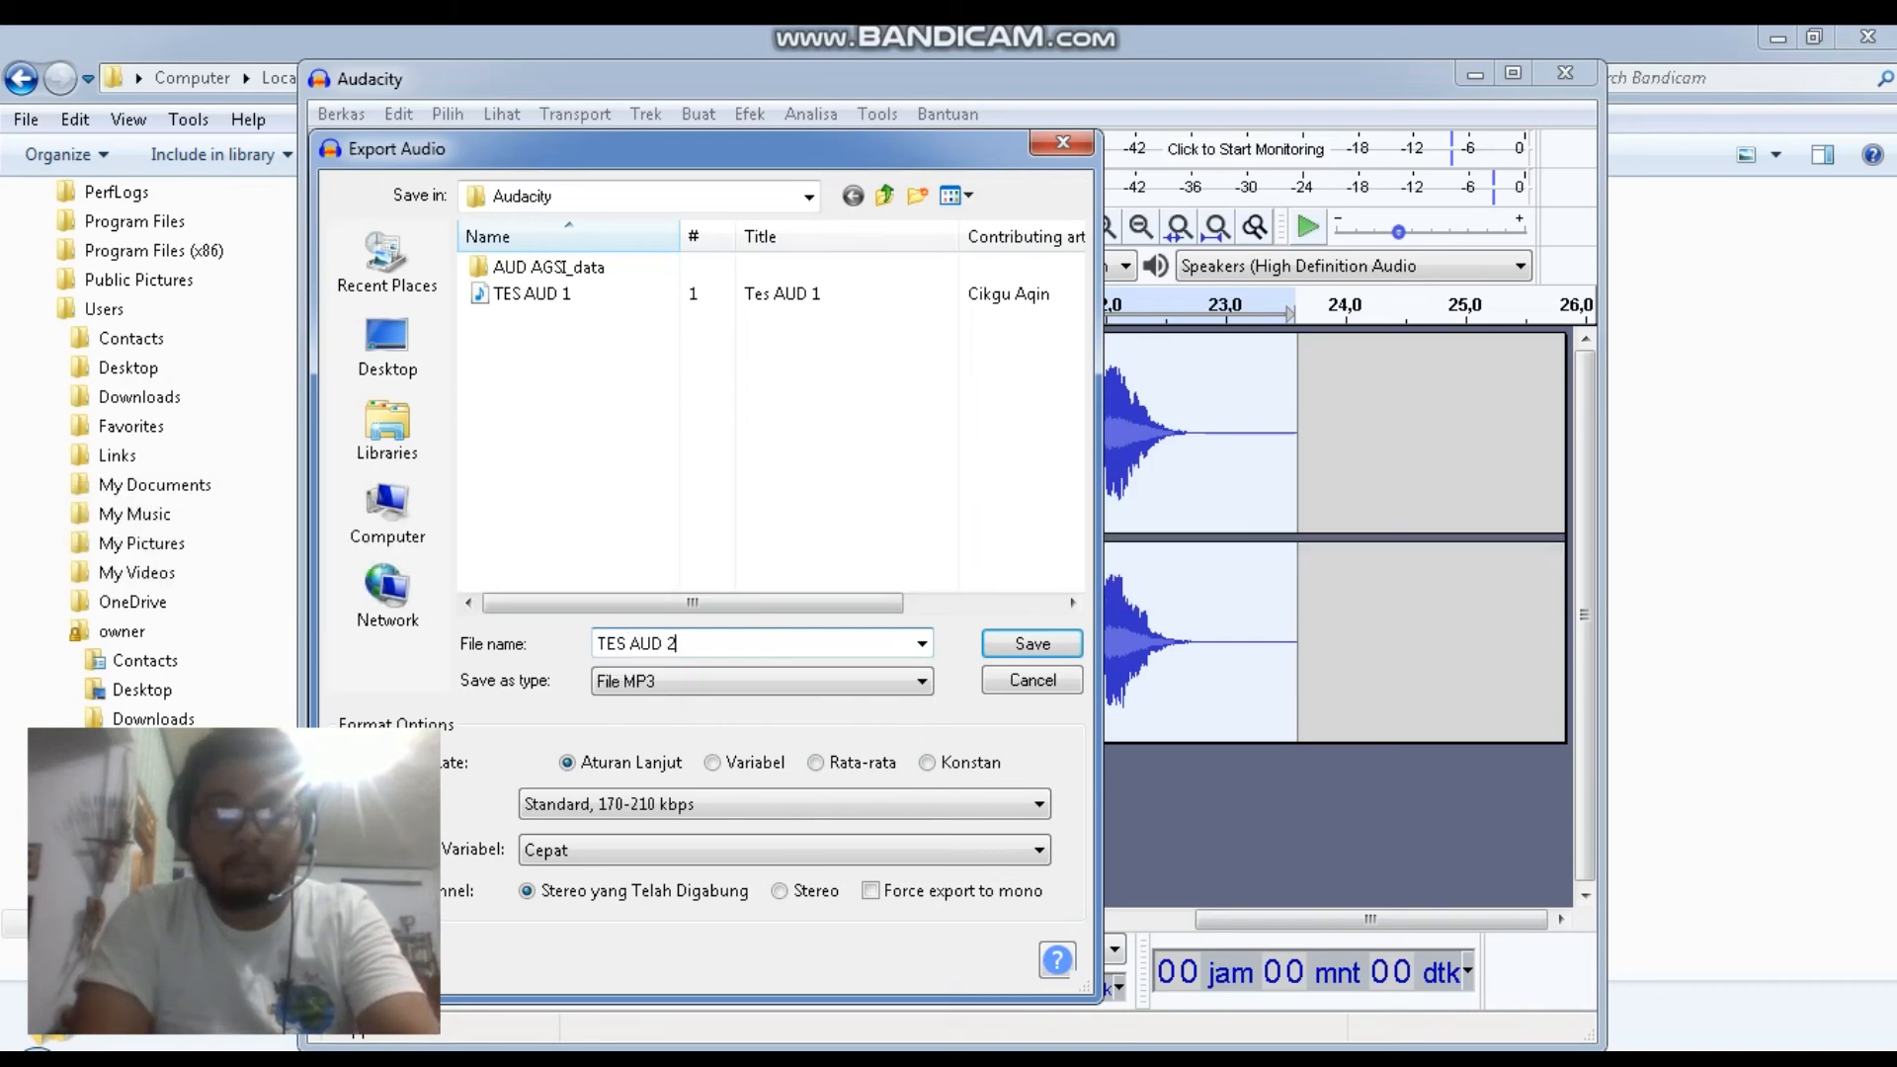
{"action": "key", "text": "BackSpace"}
{"action": "type", "text": "12"}
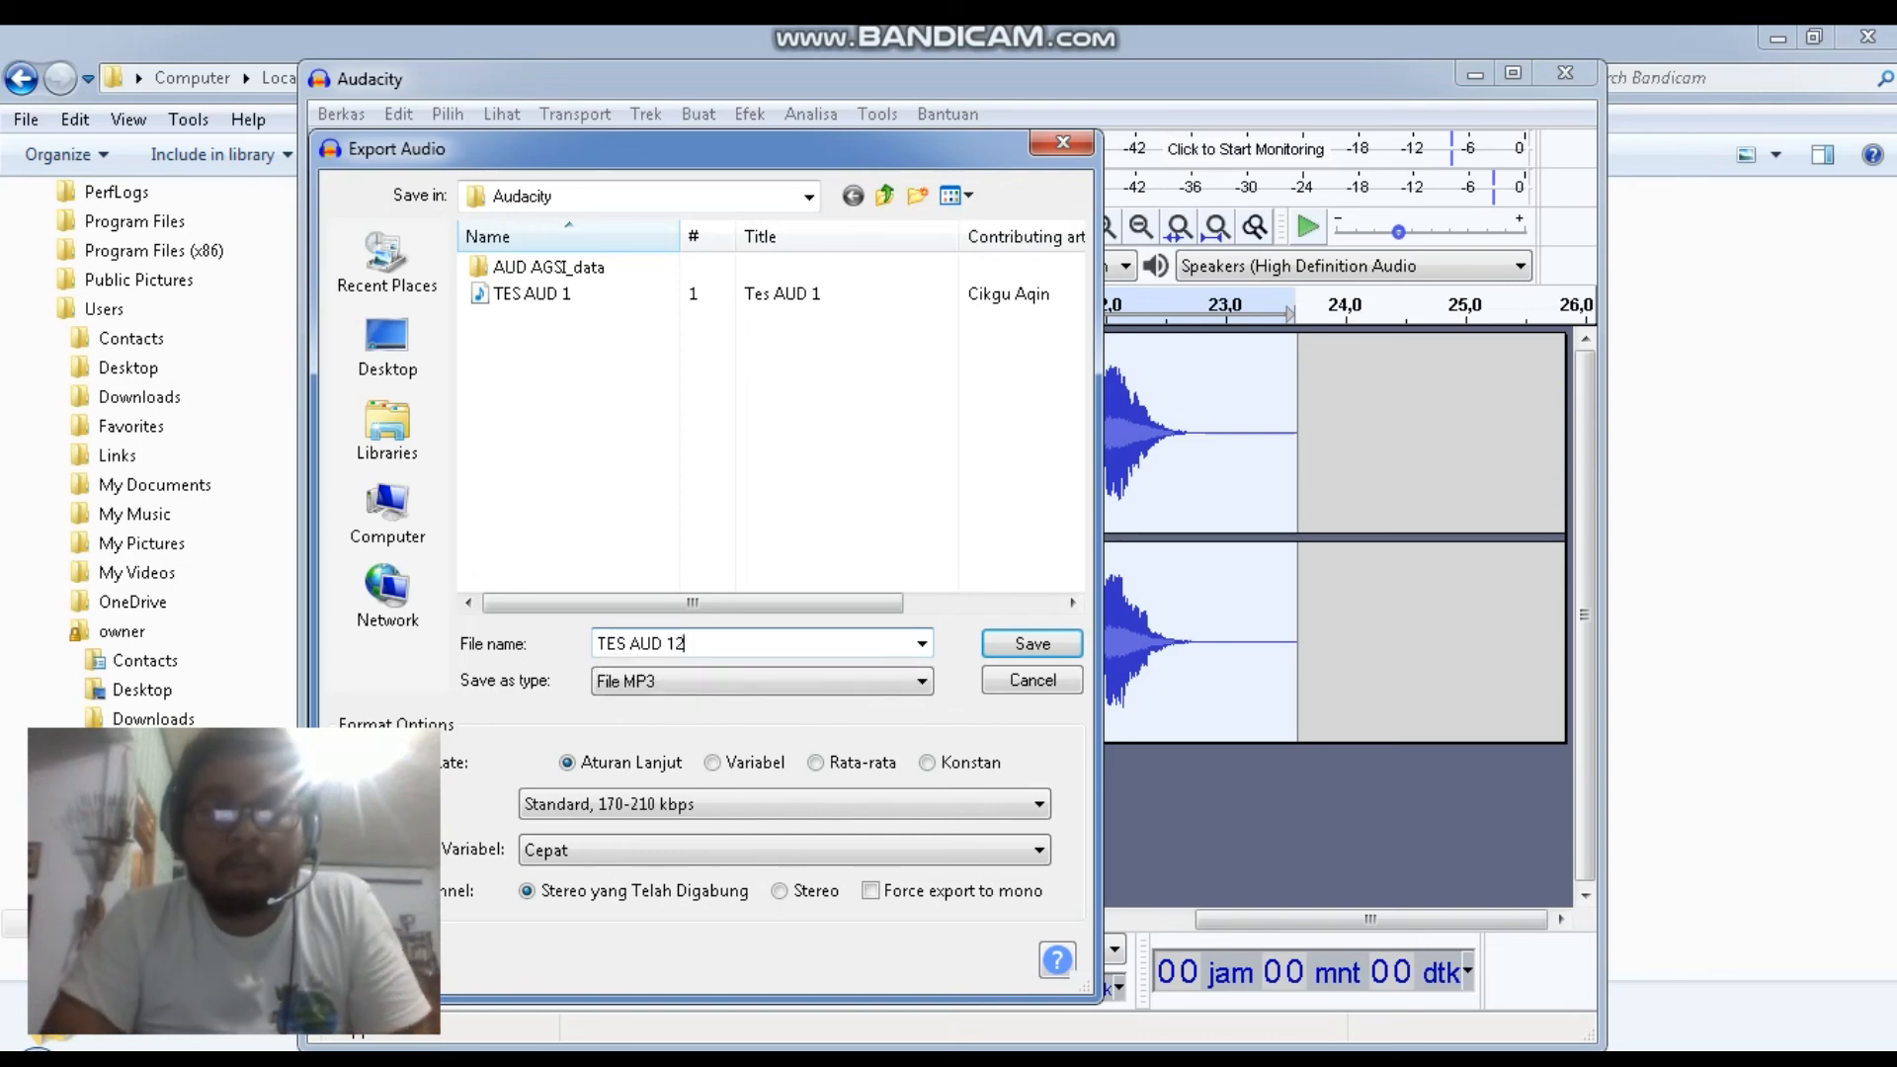
{"action": "key", "text": "BackSpace"}
{"action": "type", "text": ".2"}
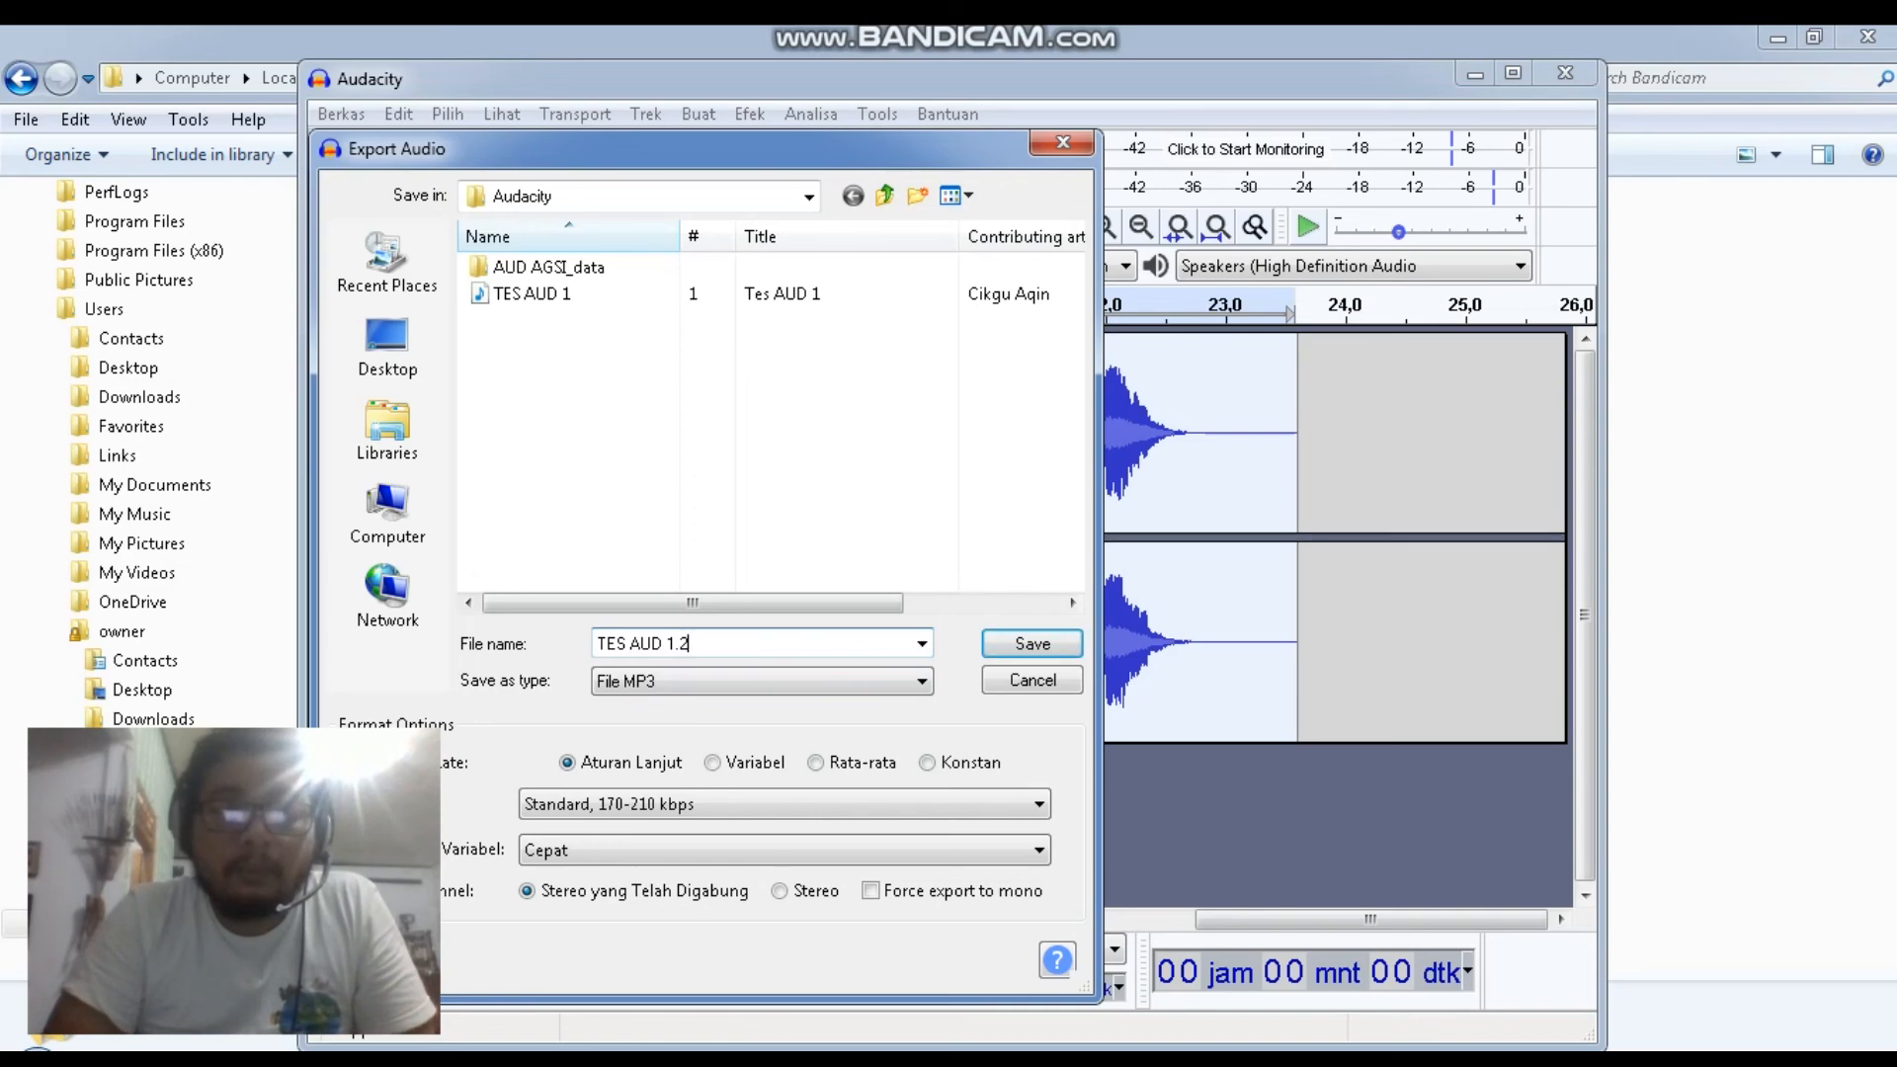
{"action": "key", "text": "Return"}
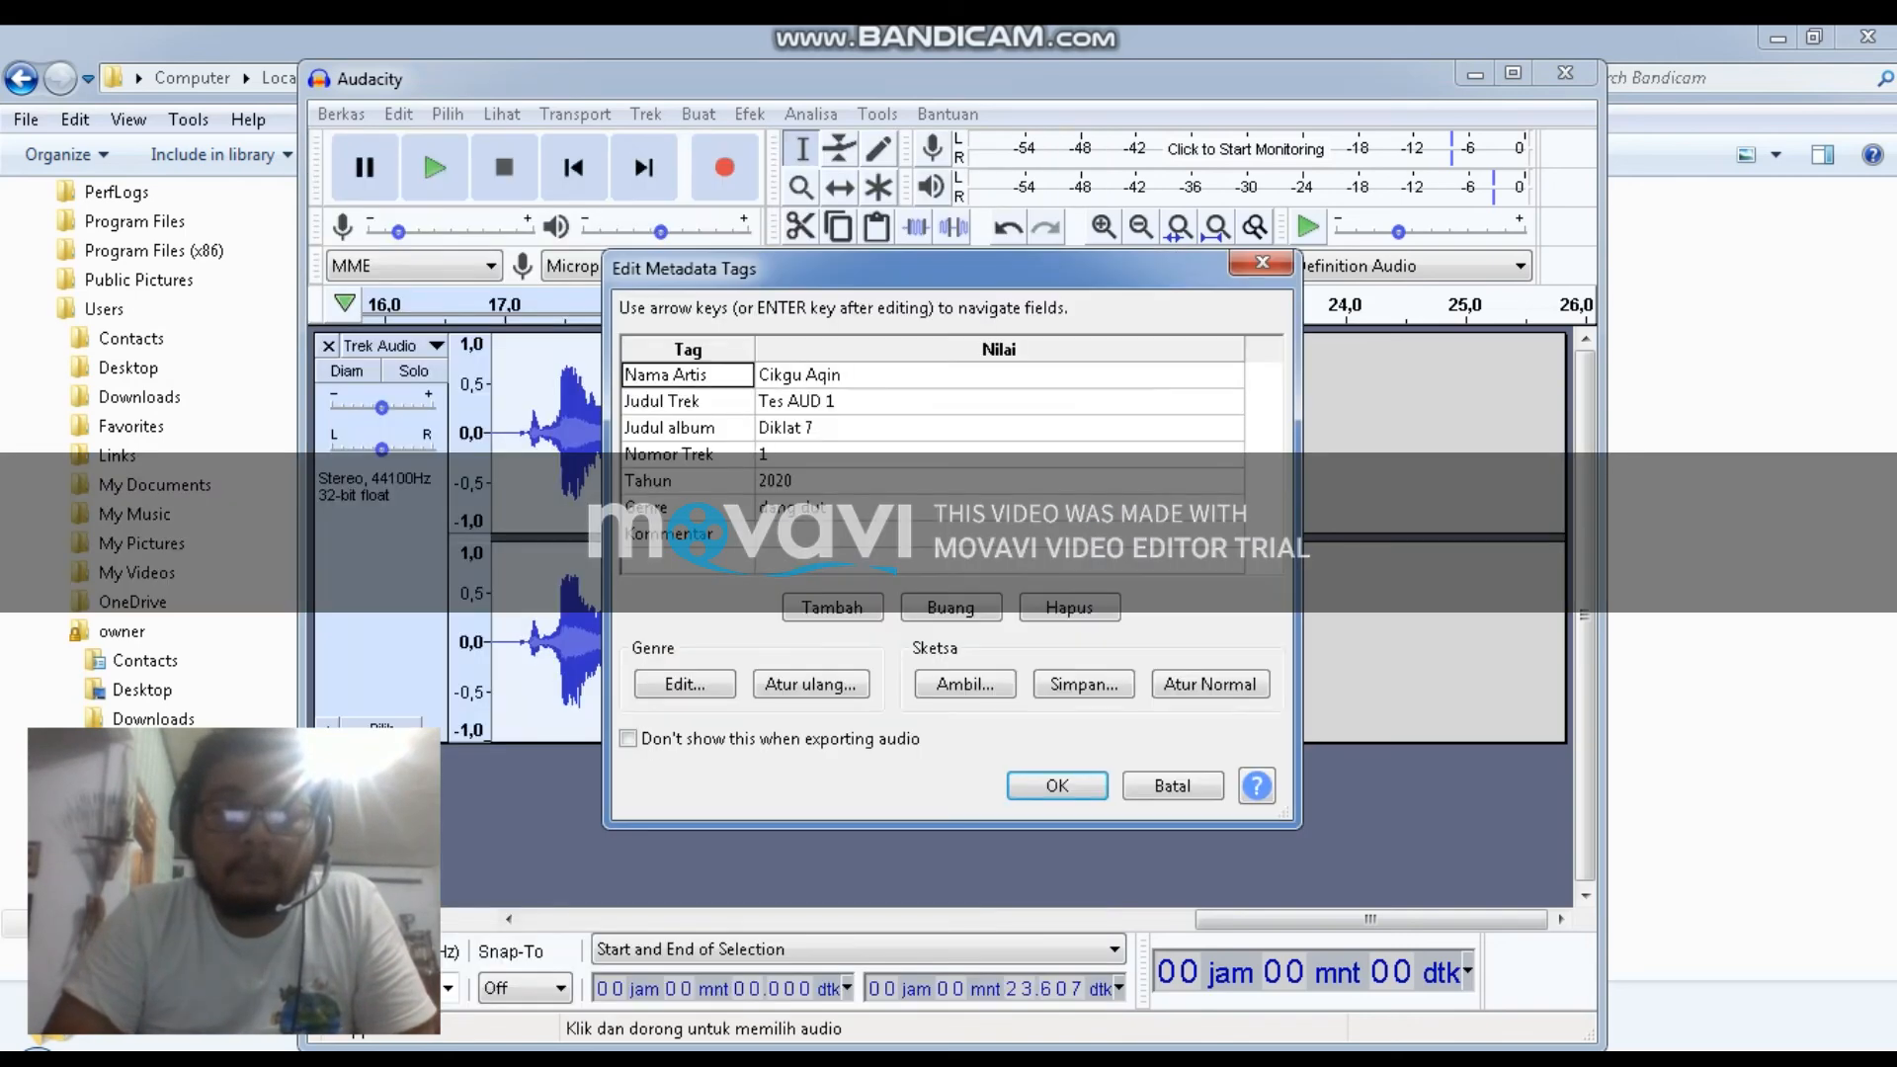
Set the track title metadata tag to Tes AUD 1.2, add a new tag row, and confirm the metadata to finish exporting
{"action": "left_click", "coordinate": [840, 401]}
{"action": "left_click", "coordinate": [840, 401]}
{"action": "left_click", "coordinate": [838, 402]}
{"action": "key", "text": "BackSpace"}
{"action": "type", "text": "1"}
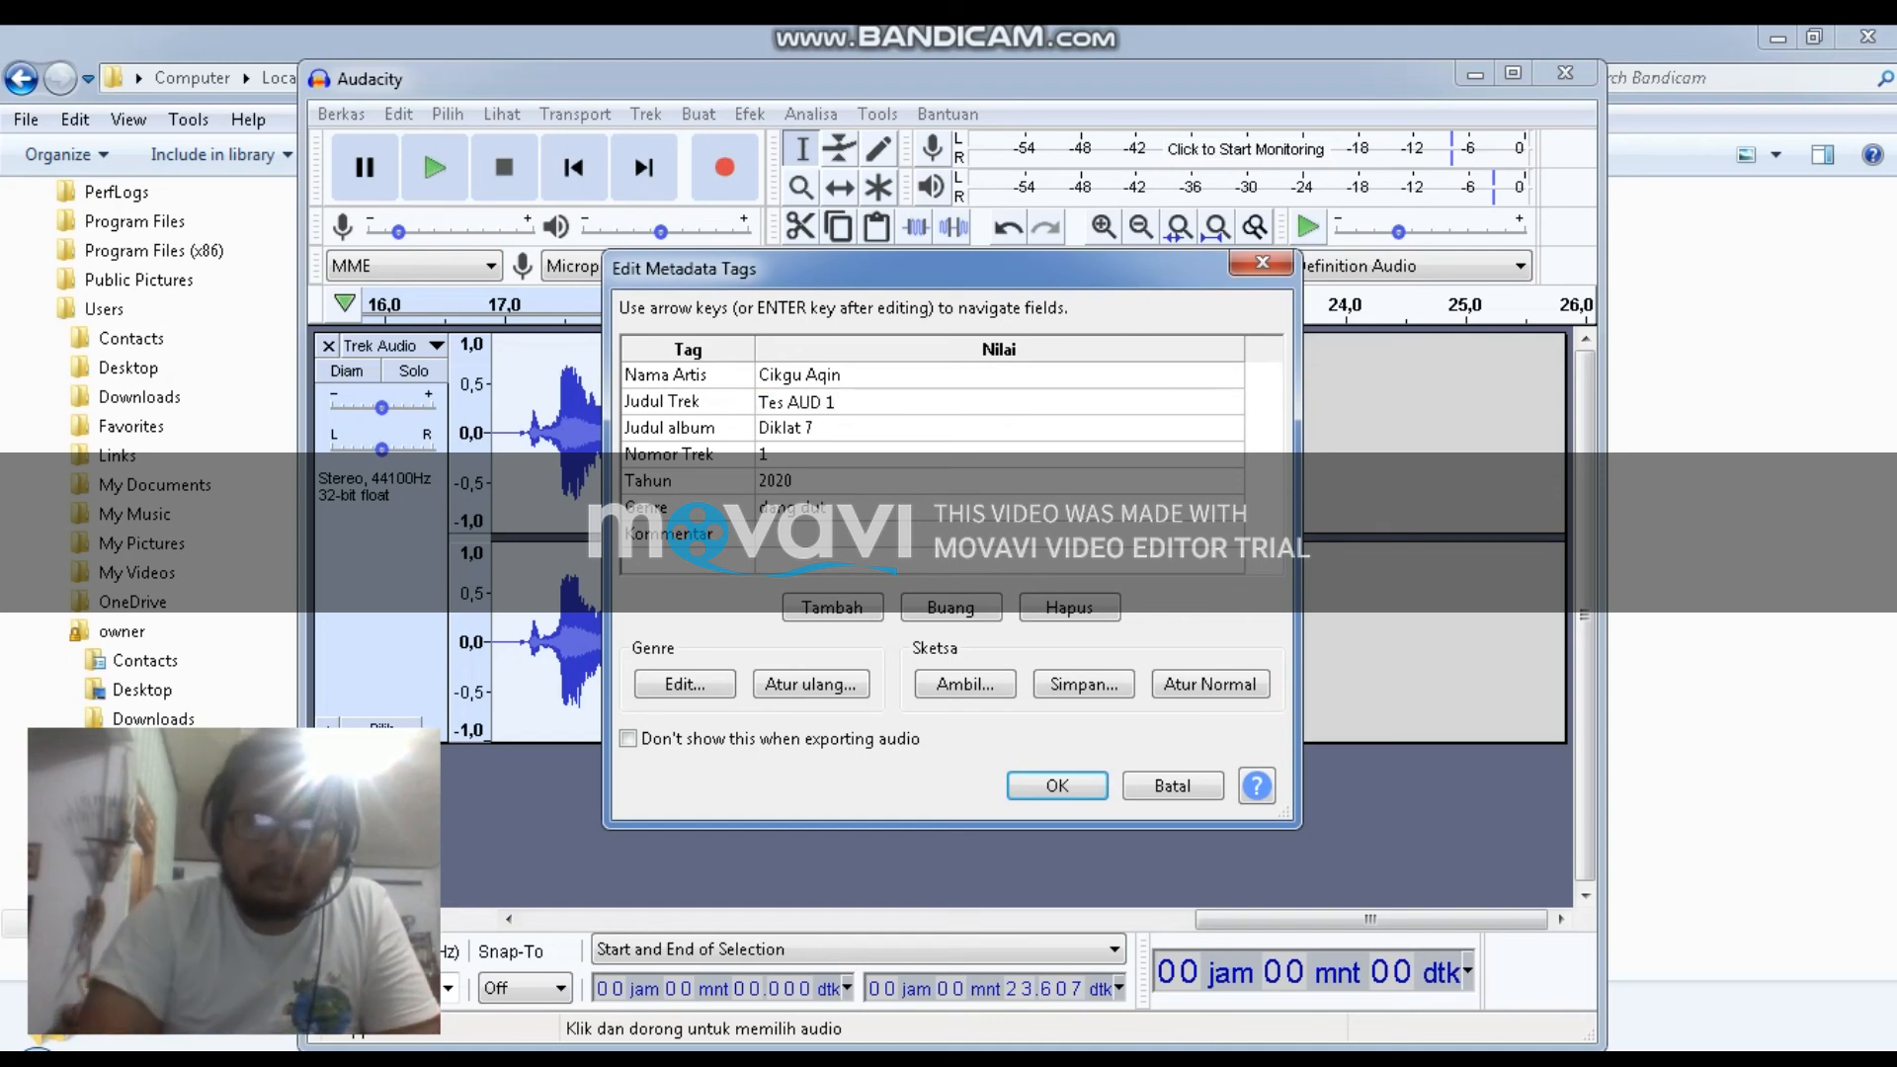
{"action": "type", "text": ".2"}
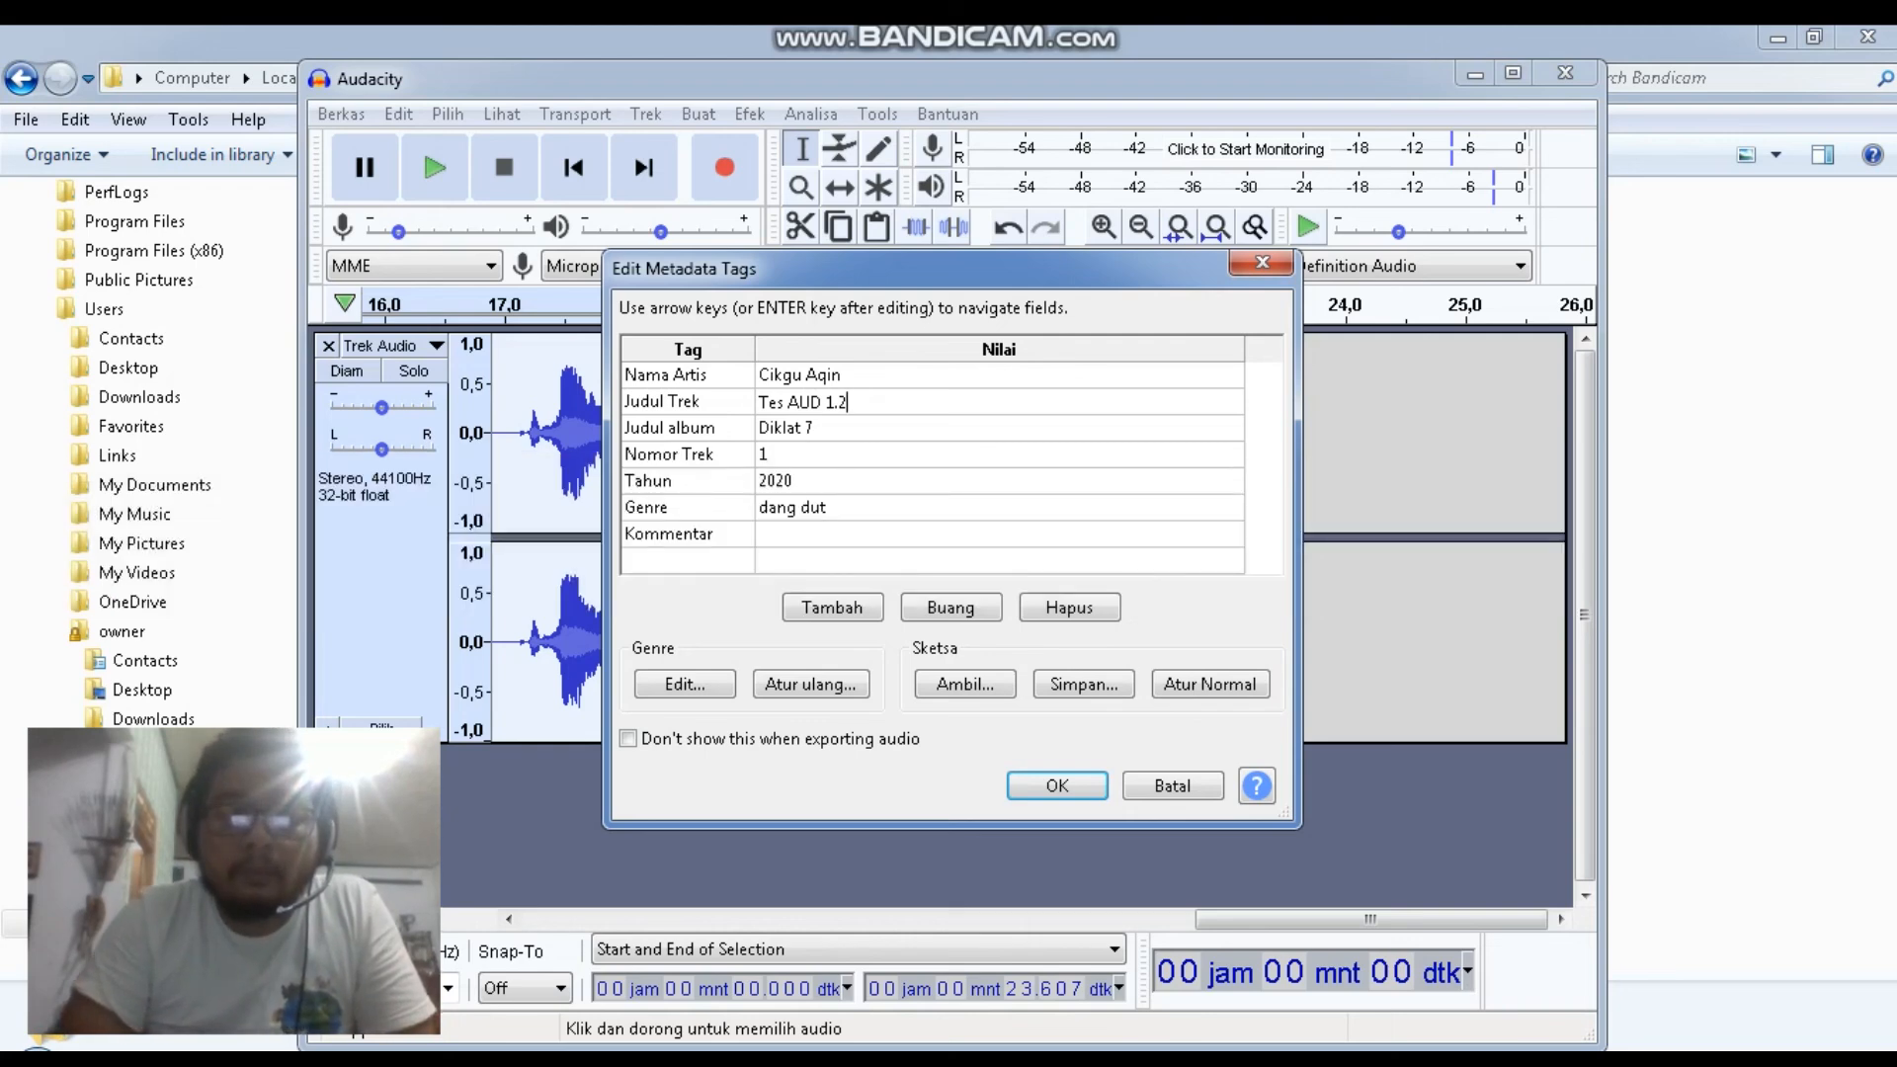
{"action": "left_click", "coordinate": [833, 608]}
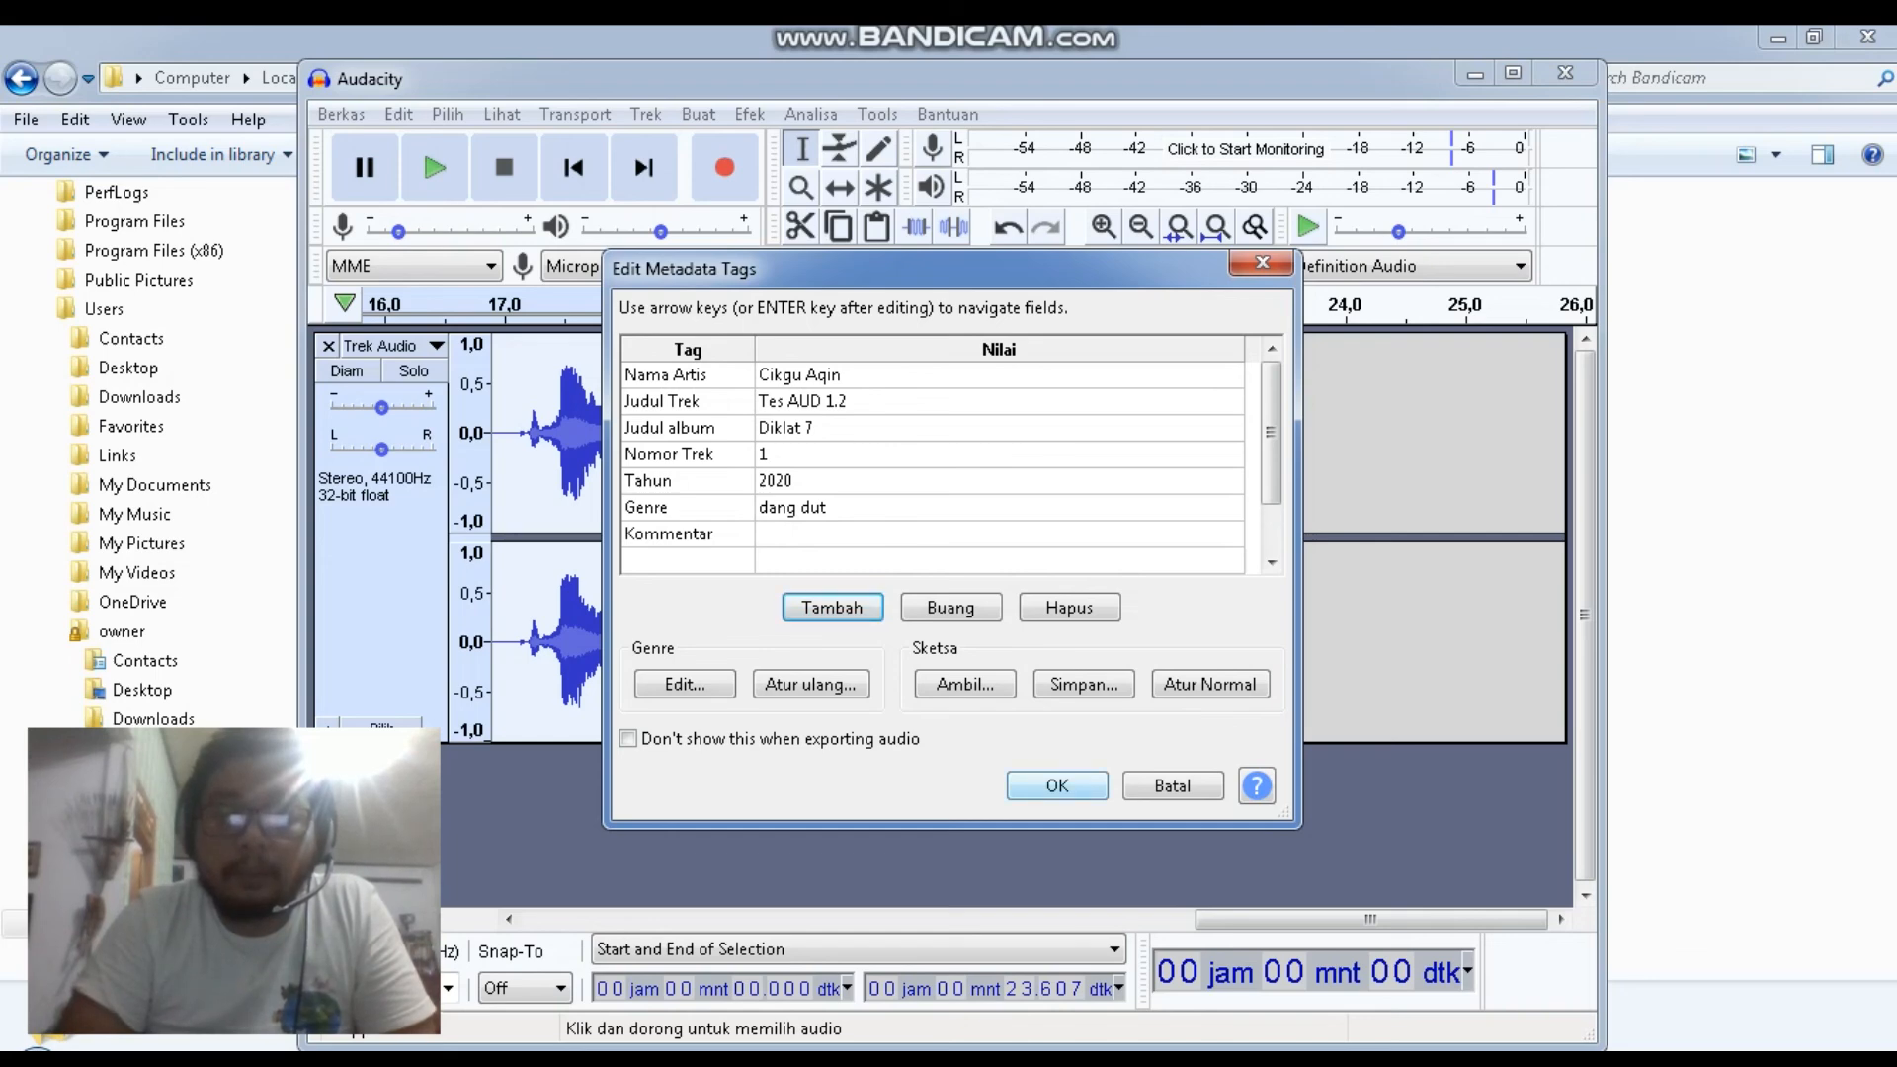
{"action": "left_click", "coordinate": [1058, 786]}
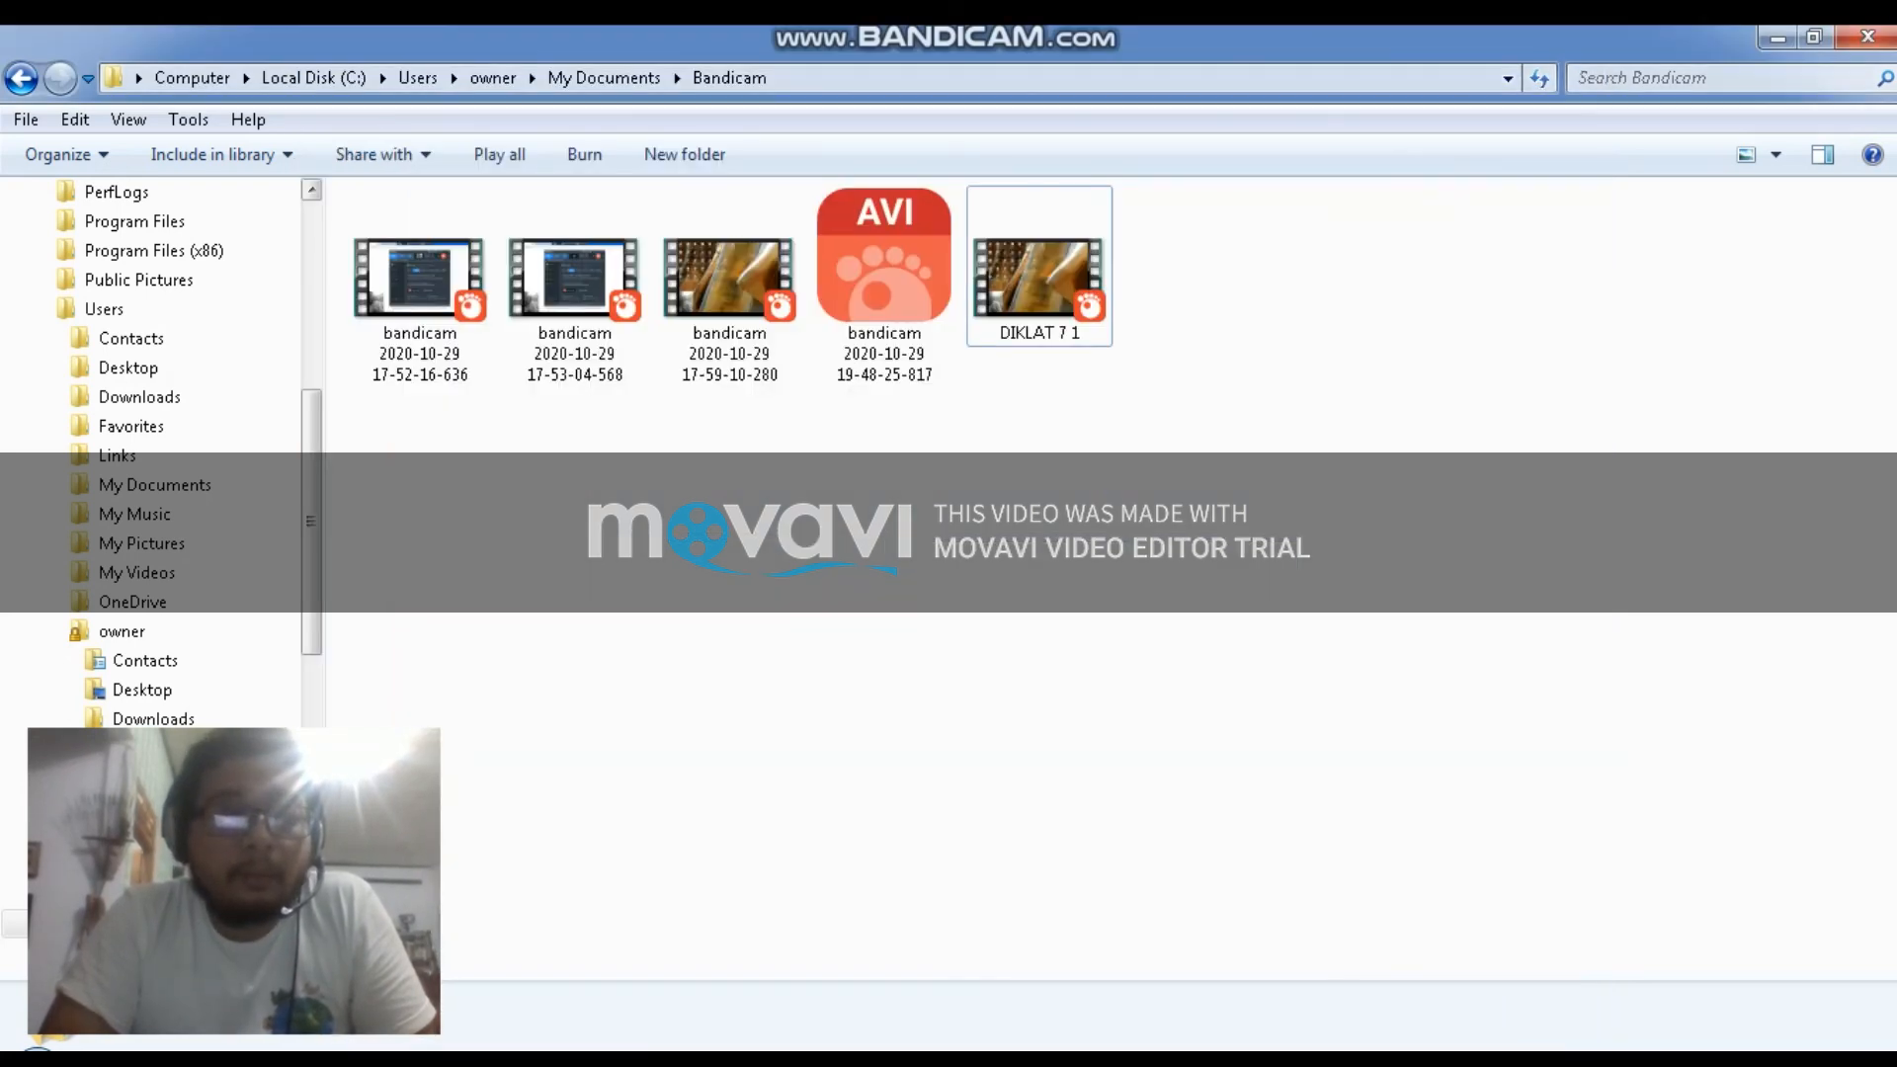
In Windows Explorer, open My Documents > Audacity and play the exported TES AUD 1.2 file
{"action": "left_click", "coordinate": [121, 630]}
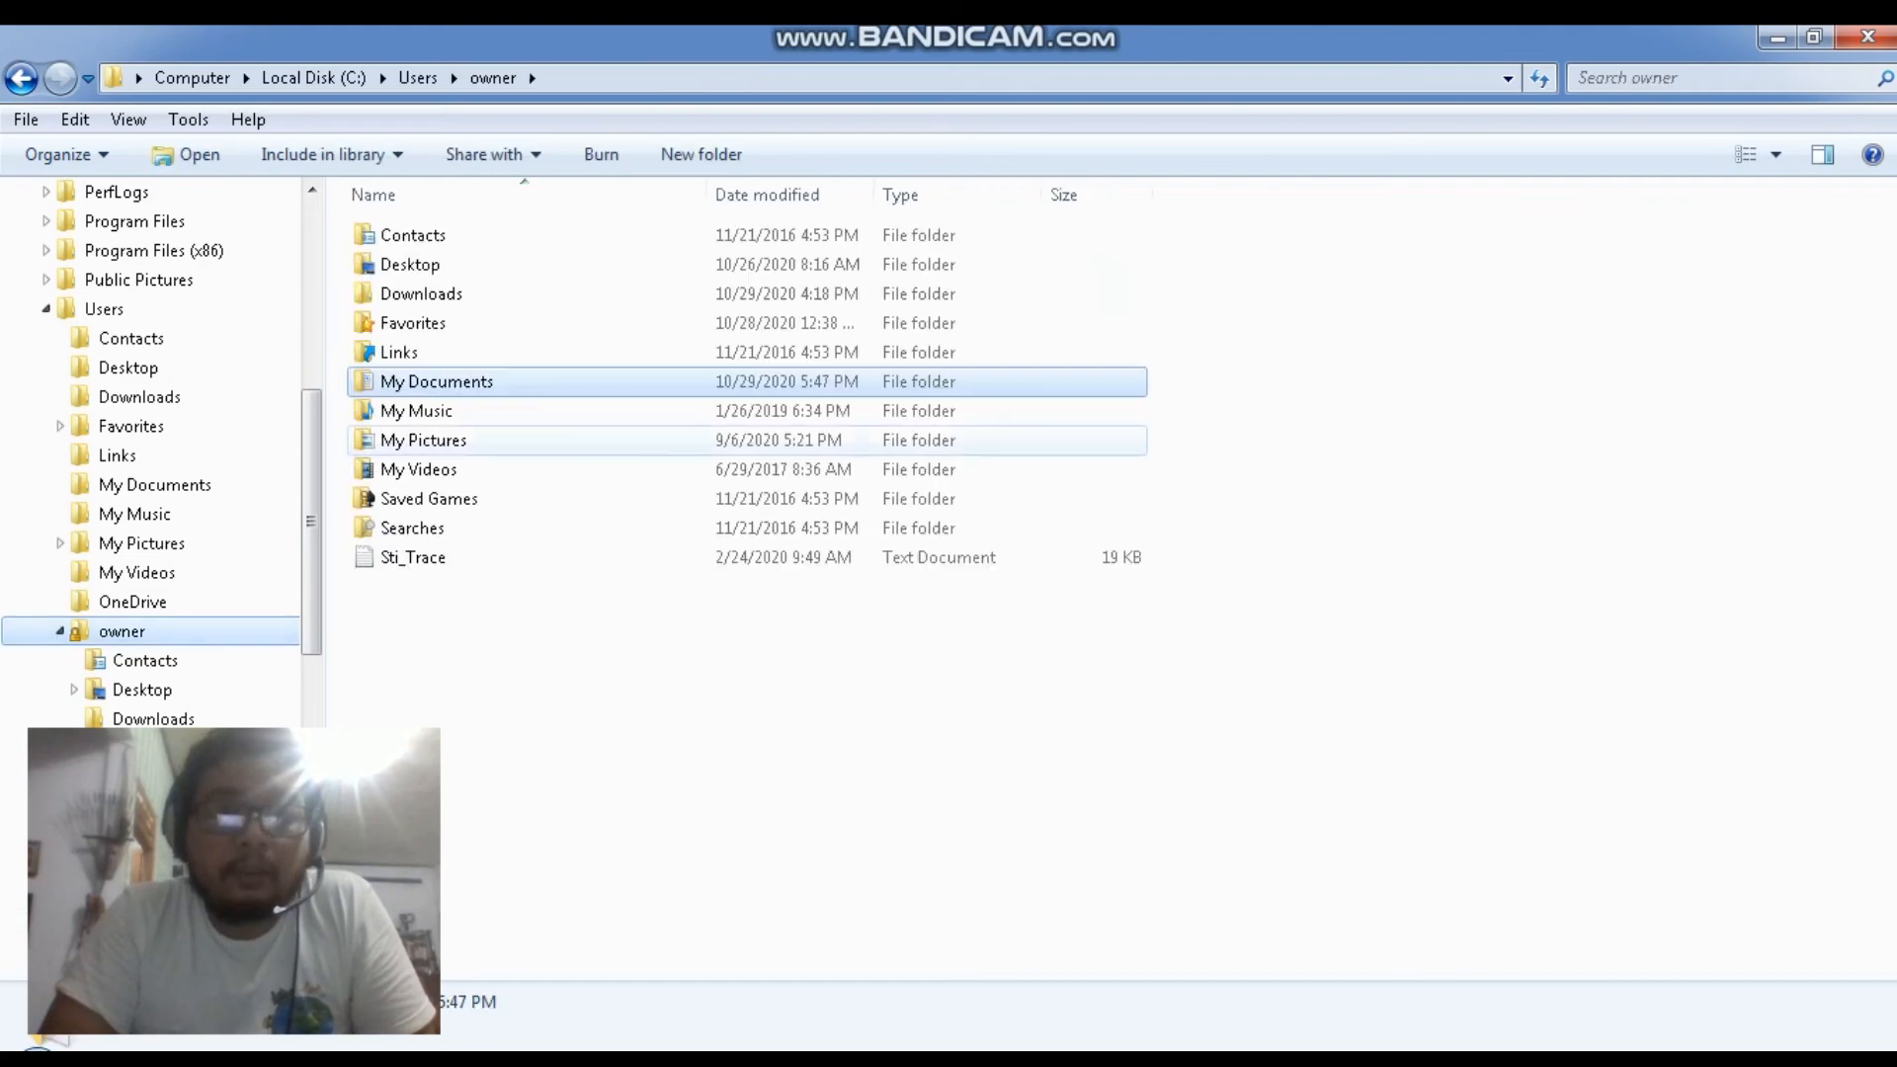
{"action": "double_click", "coordinate": [437, 382]}
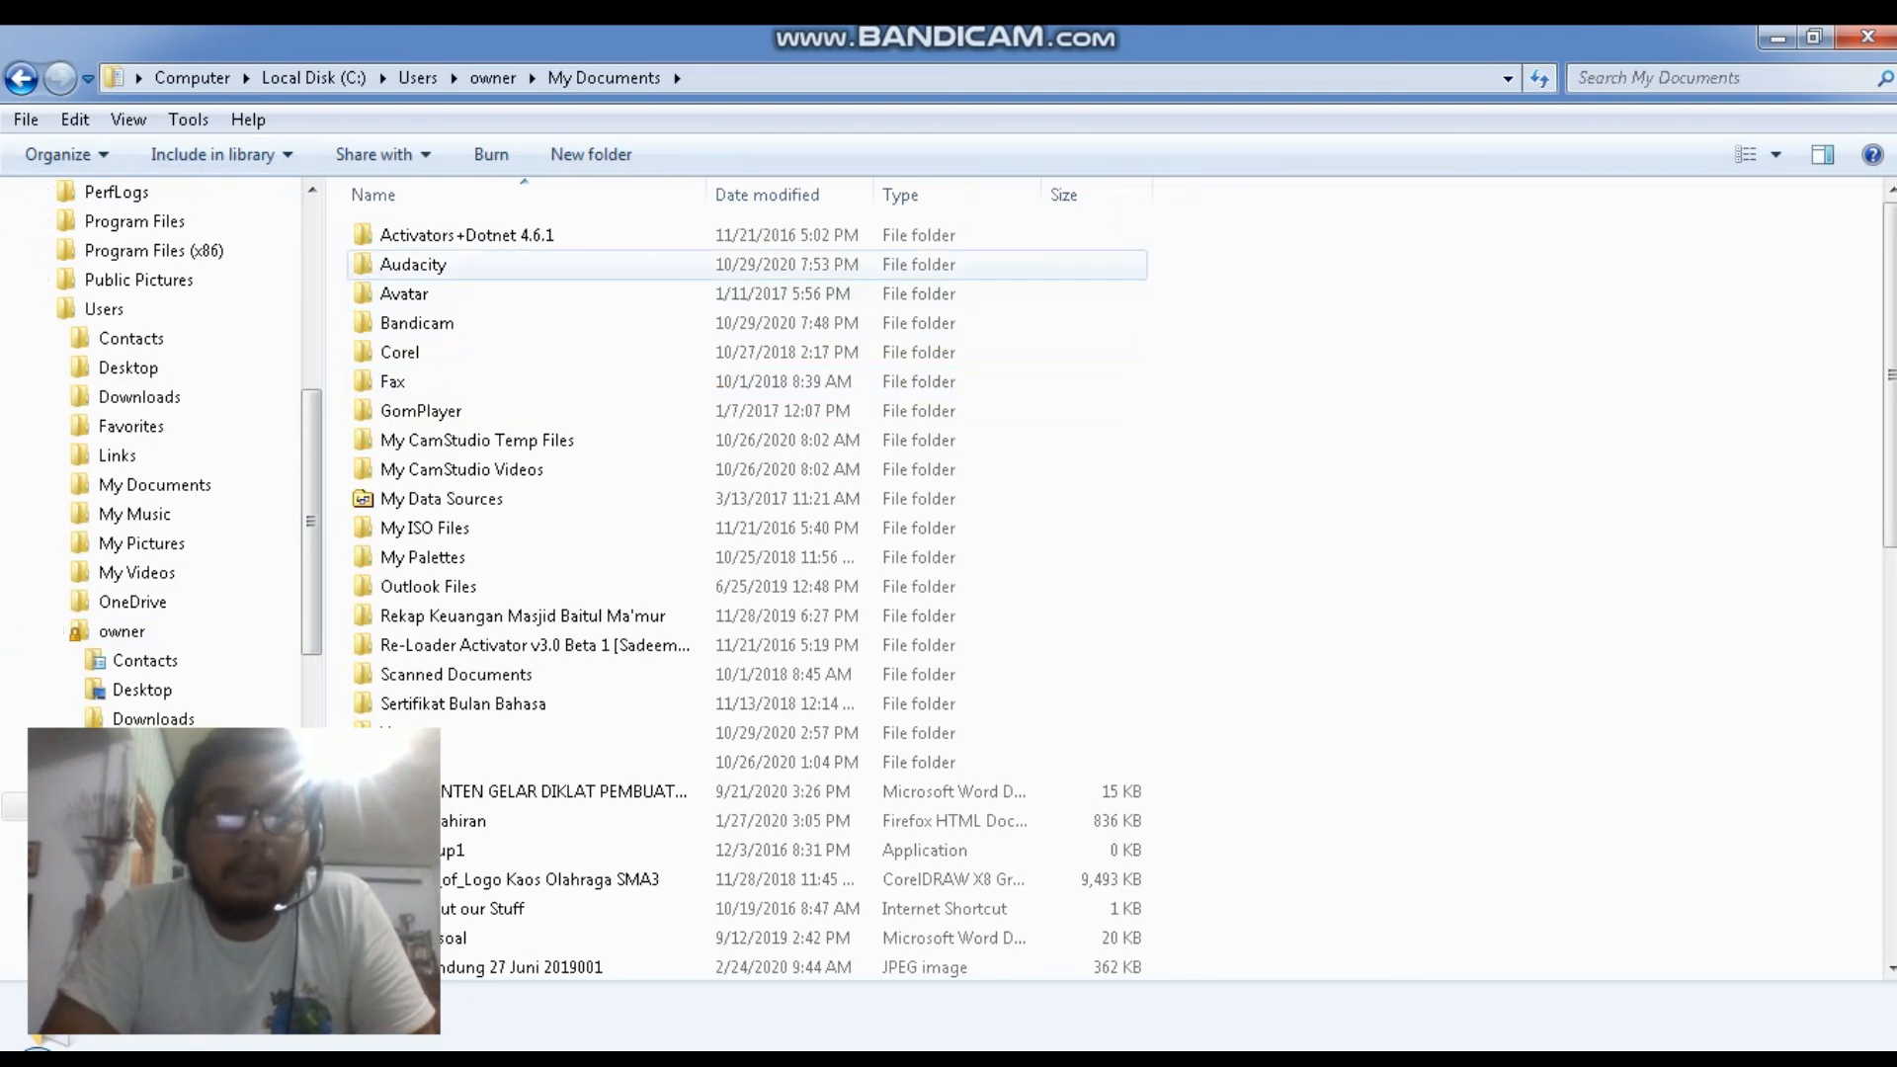
{"action": "double_click", "coordinate": [415, 264]}
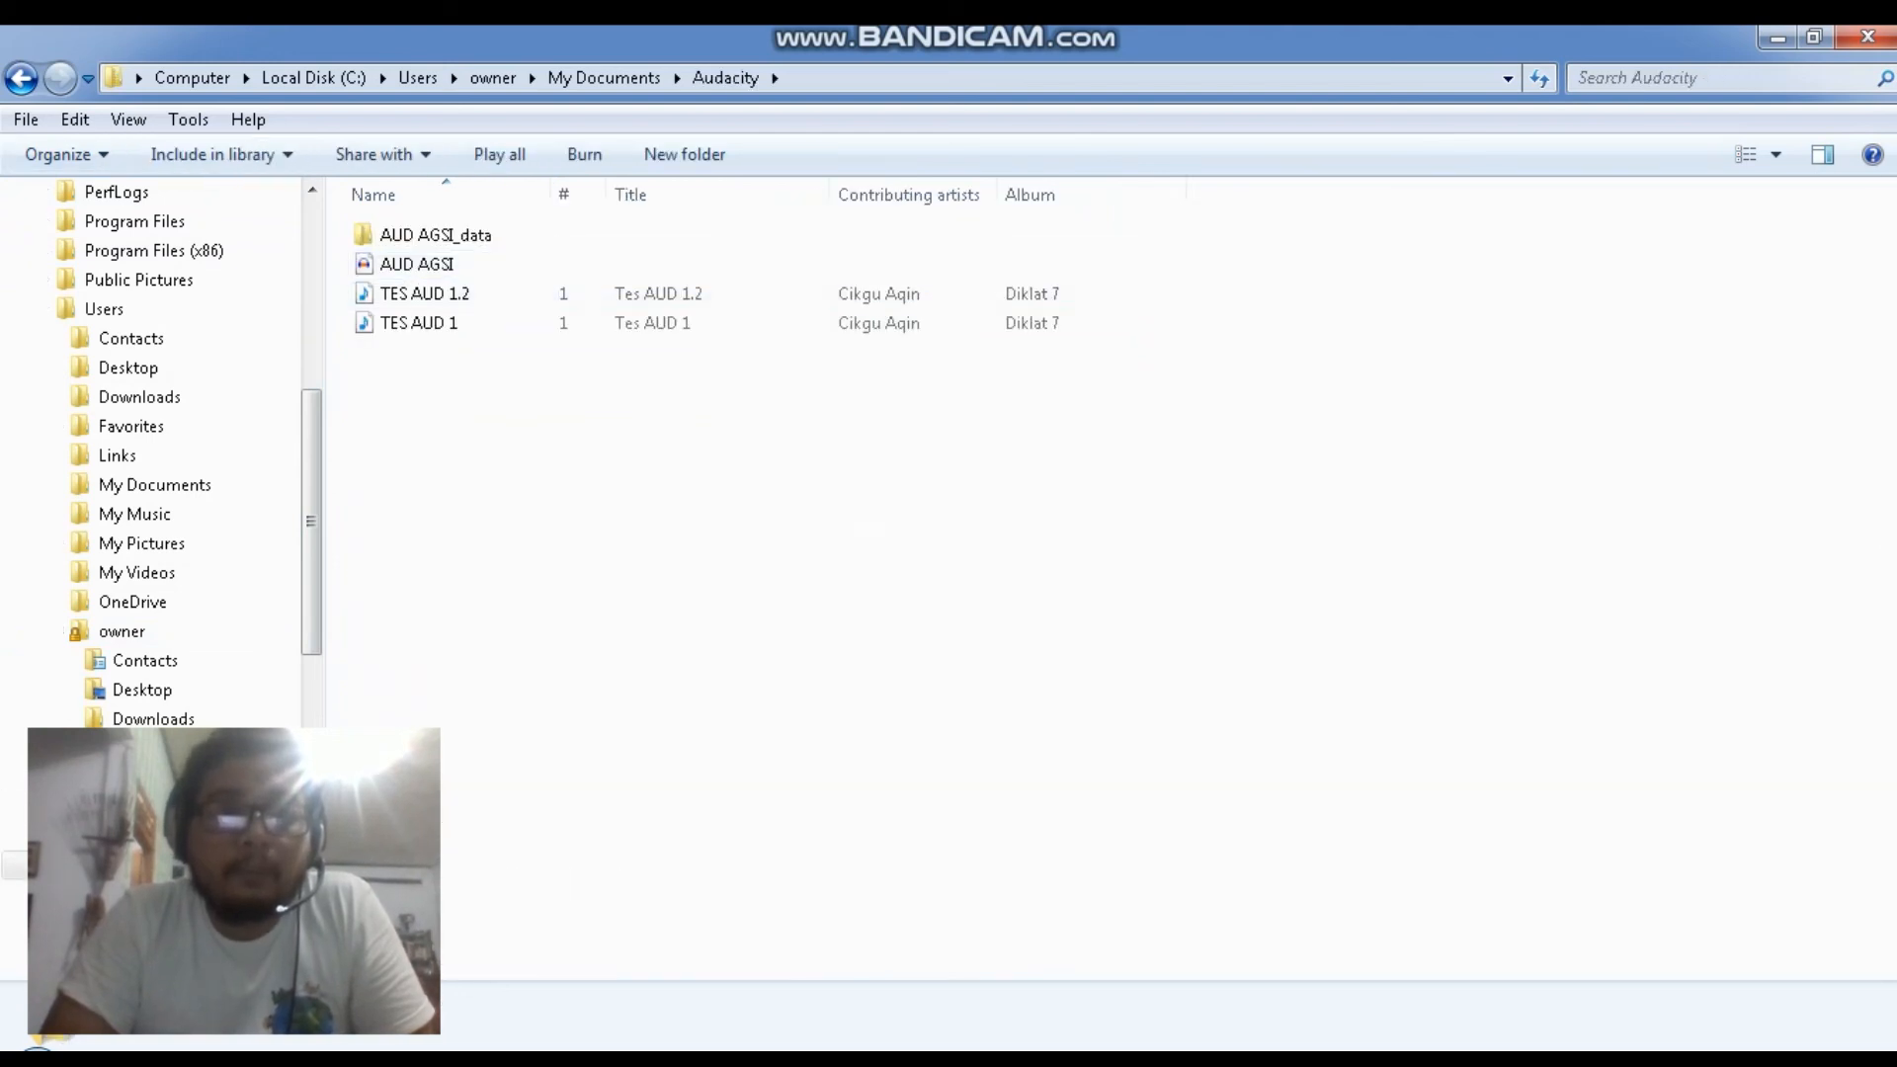
{"action": "left_click", "coordinate": [425, 294]}
{"action": "double_click", "coordinate": [425, 293]}
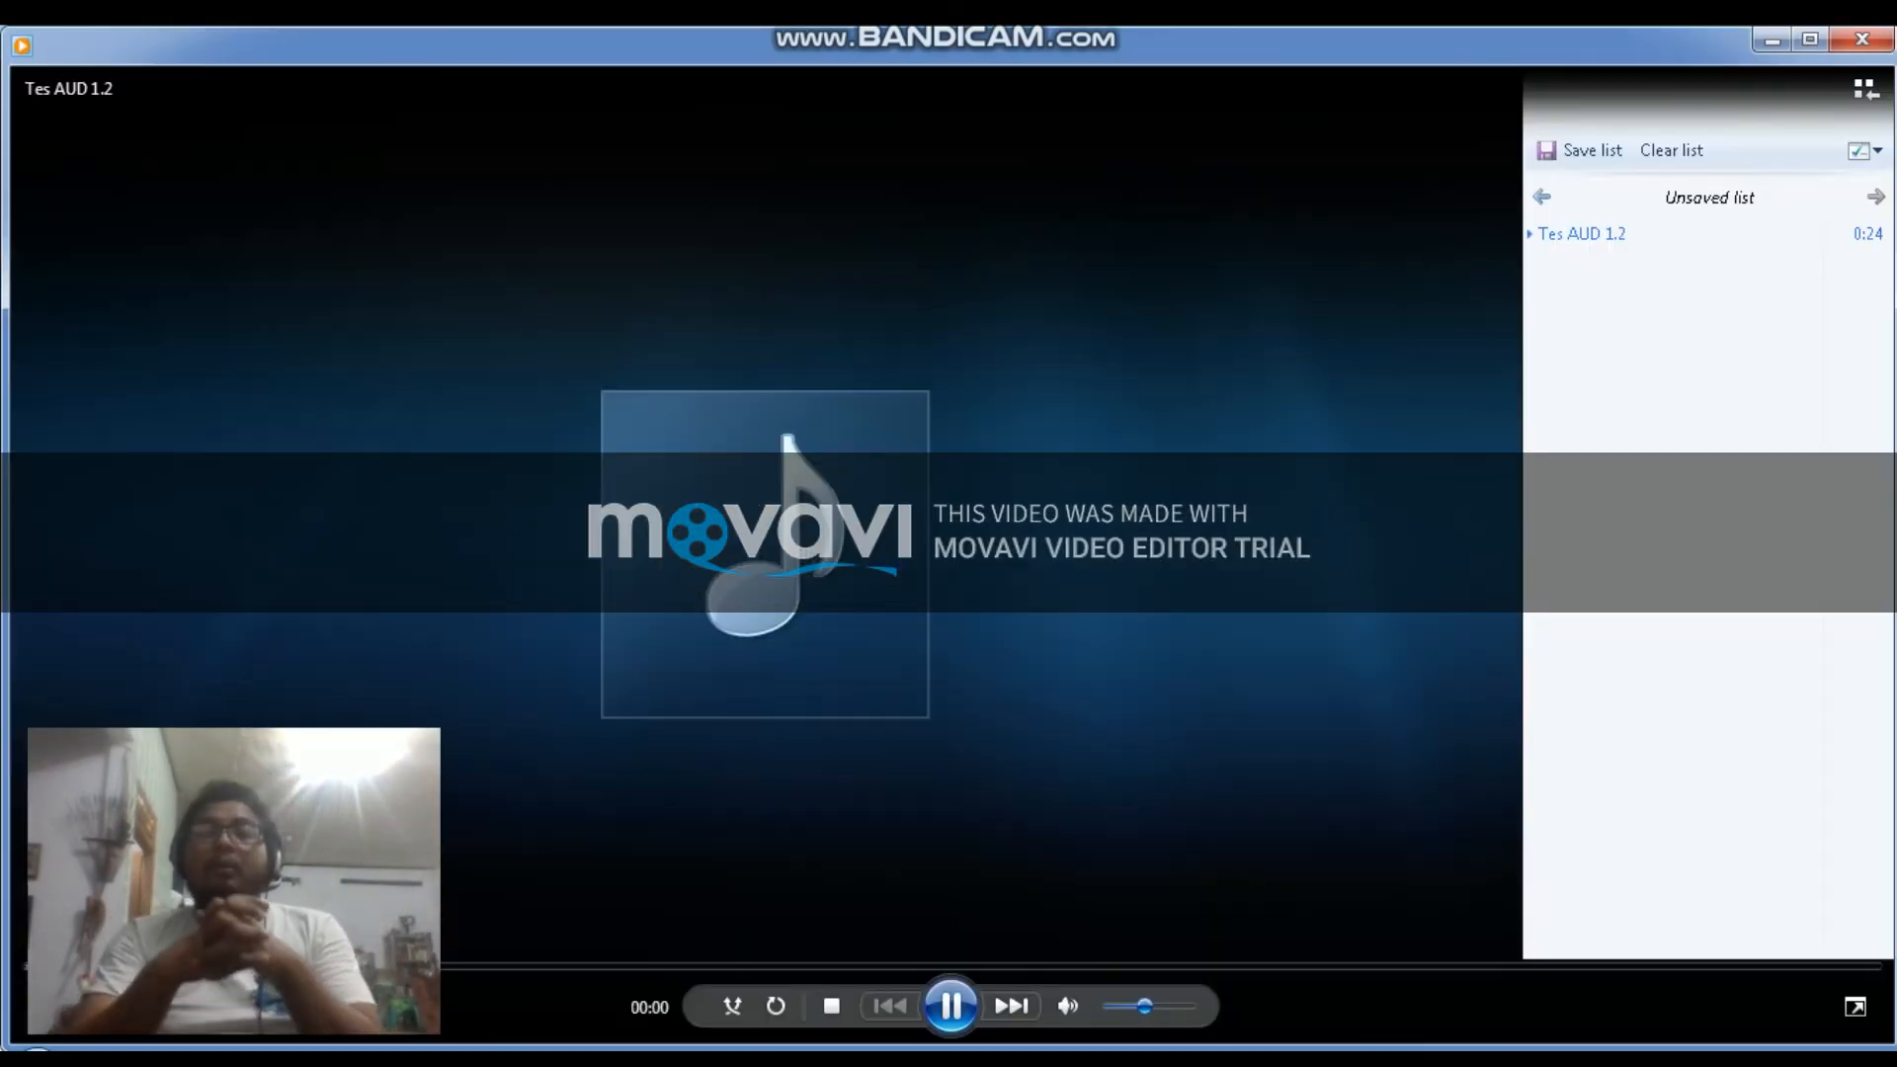